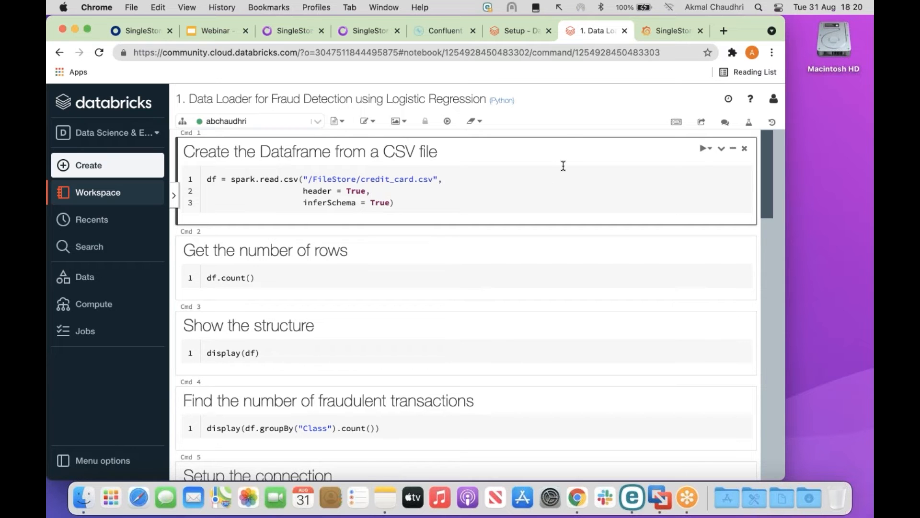
Duplicate the Data Loader notebook's browser tab and go to the Compute page.
{"action": "right_click", "coordinate": [591, 29]}
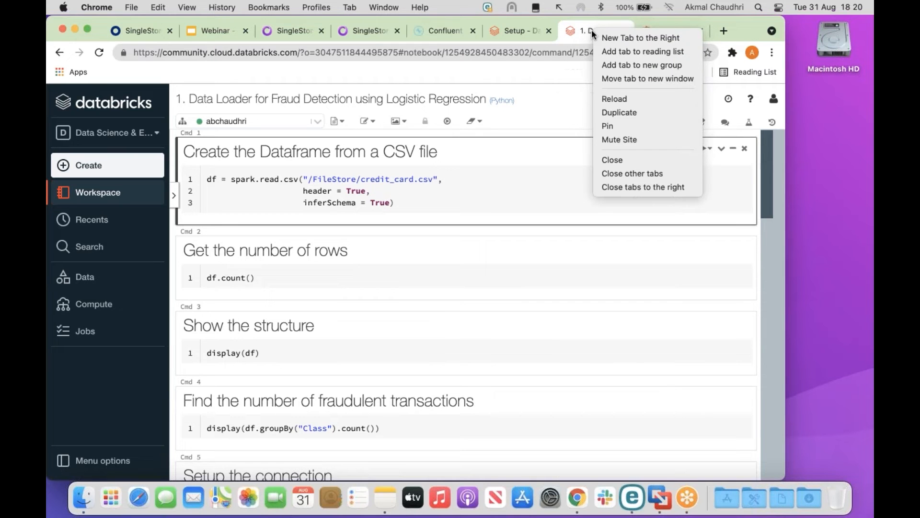
{"action": "left_click", "coordinate": [625, 111]}
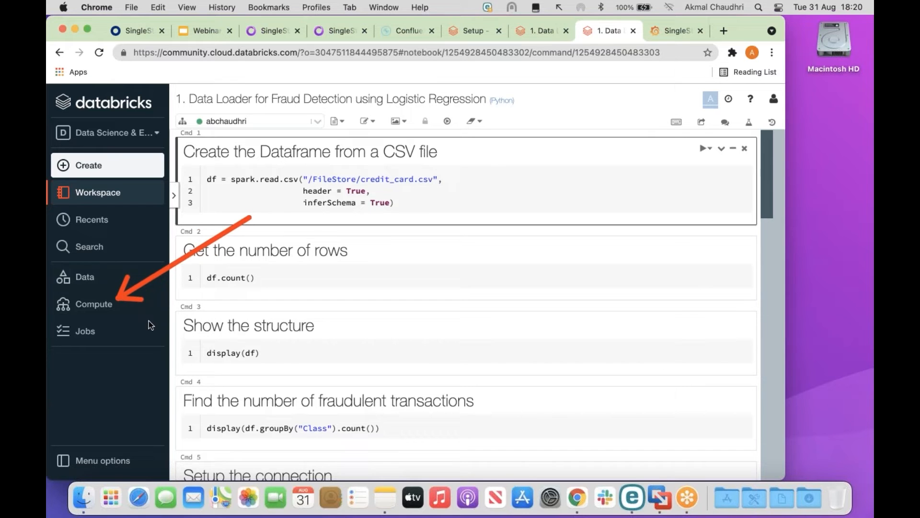
{"action": "left_click", "coordinate": [99, 305]}
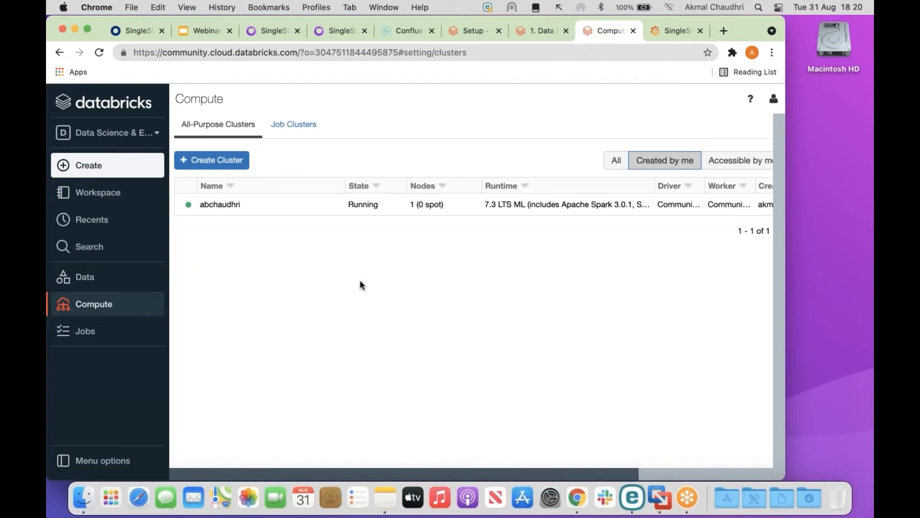
Review the abchaudhri cluster's installed libraries, highlighting mariadb, then return to the notebook tab.
{"action": "left_click", "coordinate": [299, 204]}
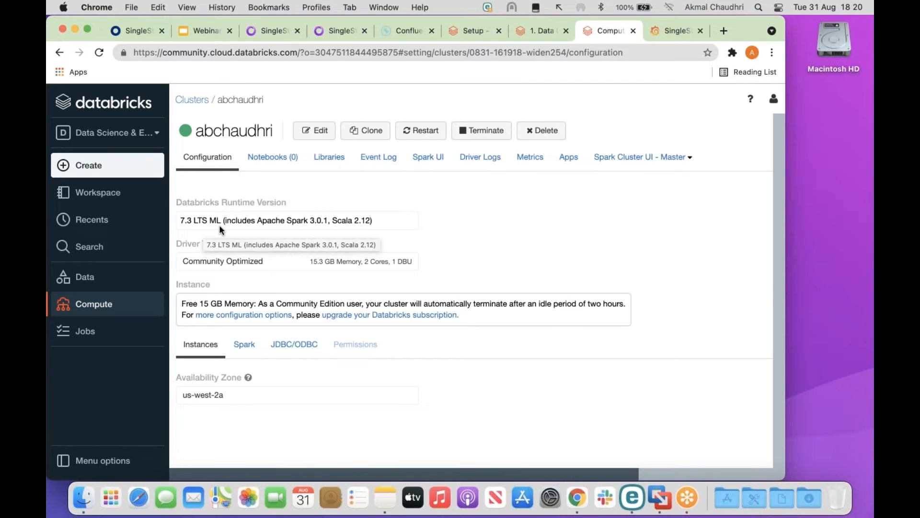
{"action": "left_click", "coordinate": [335, 159]}
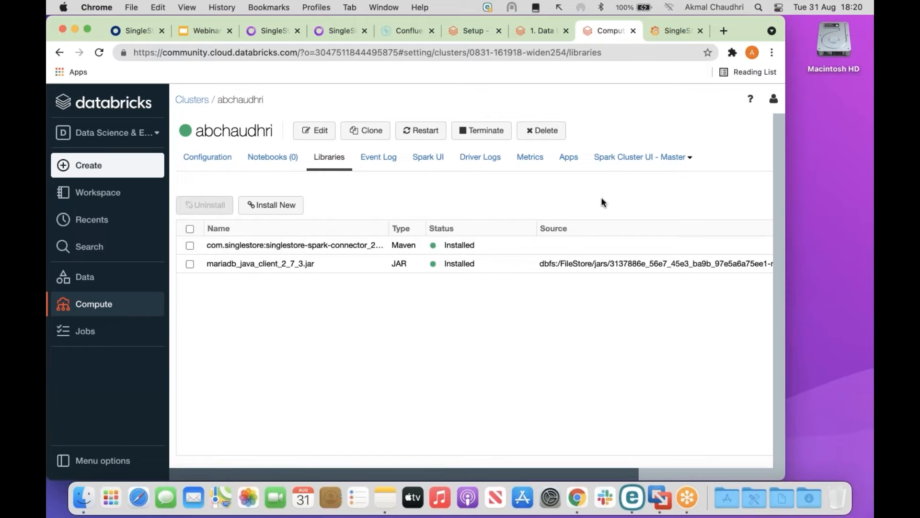
{"action": "mouse_move", "coordinate": [551, 175]}
{"action": "left_mouse_down"}
{"action": "mouse_move", "coordinate": [432, 242]}
{"action": "mouse_move", "coordinate": [322, 269]}
{"action": "mouse_move", "coordinate": [171, 326]}
{"action": "mouse_move", "coordinate": [289, 248]}
{"action": "left_mouse_up"}
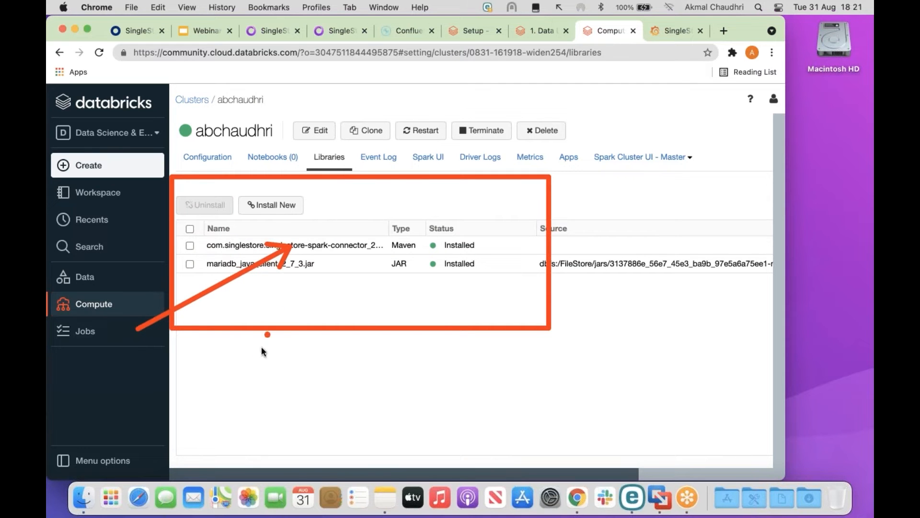
{"action": "left_click_drag", "start_coordinate": [489, 352], "coordinate": [369, 266]}
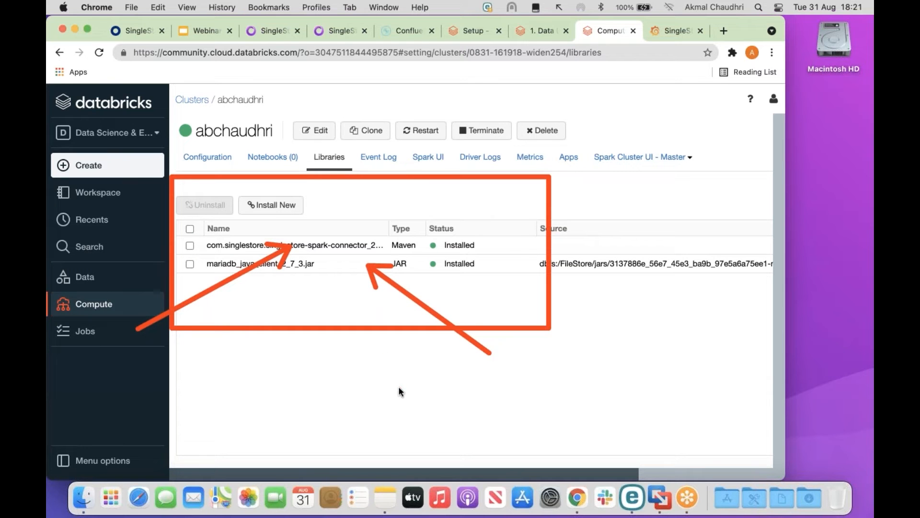
{"action": "key", "text": "Escape"}
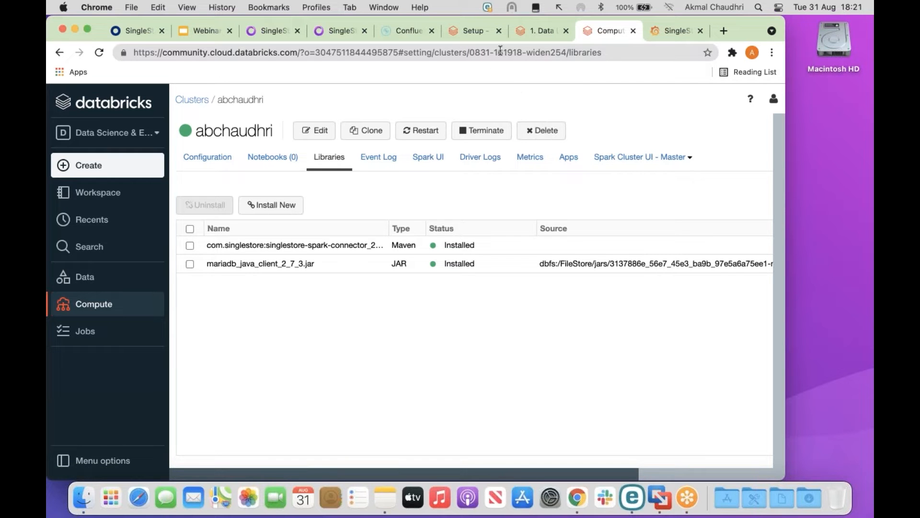
{"action": "left_click", "coordinate": [538, 31]}
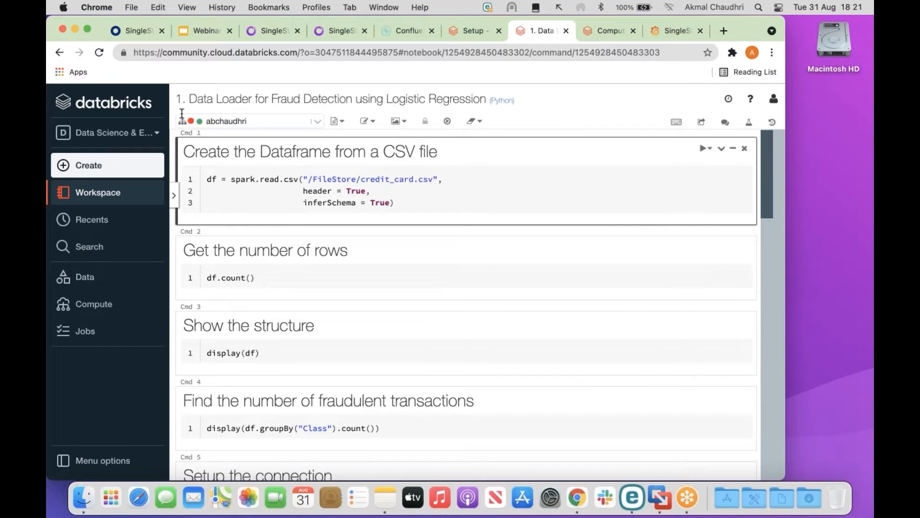
Load credit_card.csv into a DataFrame and run df.count(), returning 284807 rows.
{"action": "left_click_drag", "start_coordinate": [181, 131], "coordinate": [335, 144]}
{"action": "left_click", "coordinate": [206, 180]}
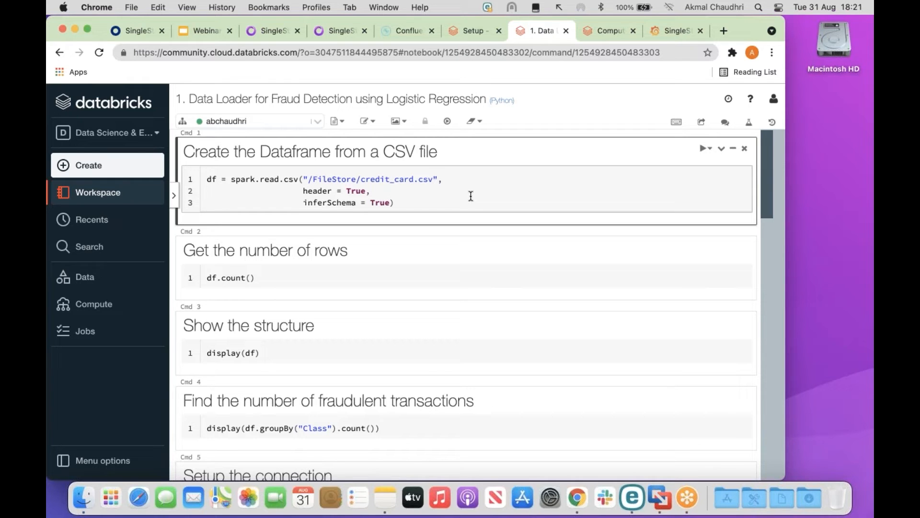
{"action": "key", "text": "shift+Return"}
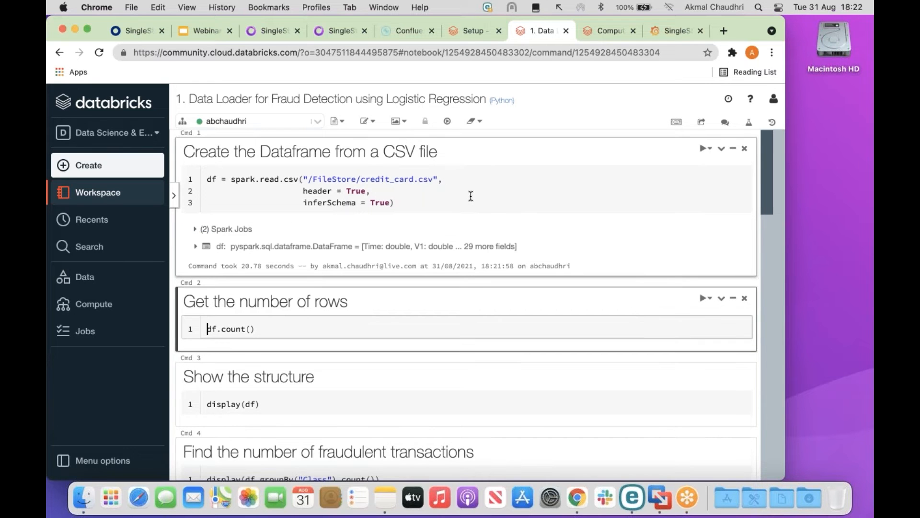
{"action": "scroll", "coordinate": [471, 196], "scroll_direction": "down", "scroll_amount": 1}
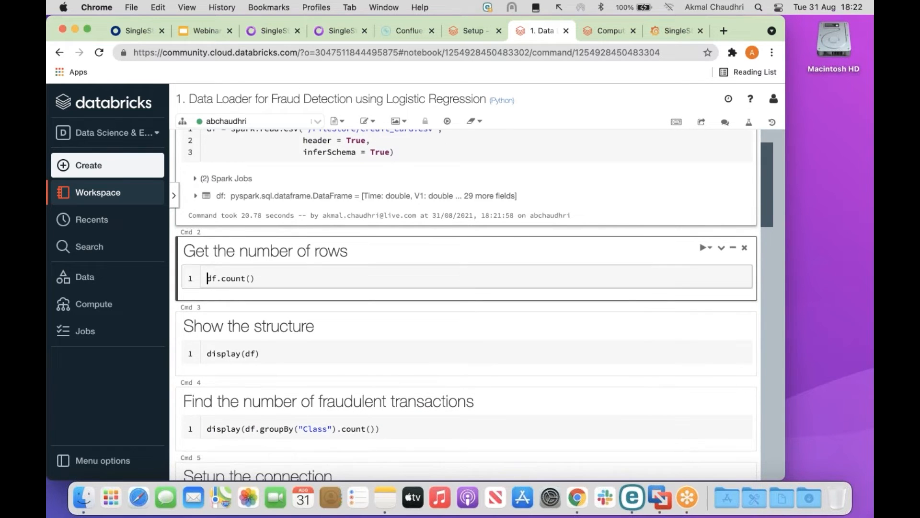
{"action": "scroll", "coordinate": [472, 194], "scroll_direction": "down", "scroll_amount": 1}
{"action": "key", "text": "shift+Return"}
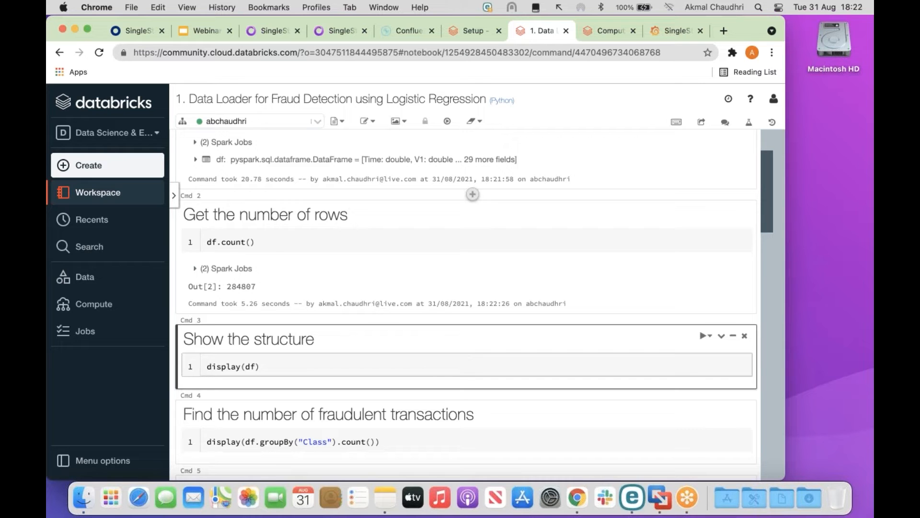
Run display(df) to show the credit-card table, then expand and collapse the df schema.
{"action": "scroll", "coordinate": [465, 307], "scroll_direction": "down", "scroll_amount": 3}
{"action": "key", "text": "shift+Return"}
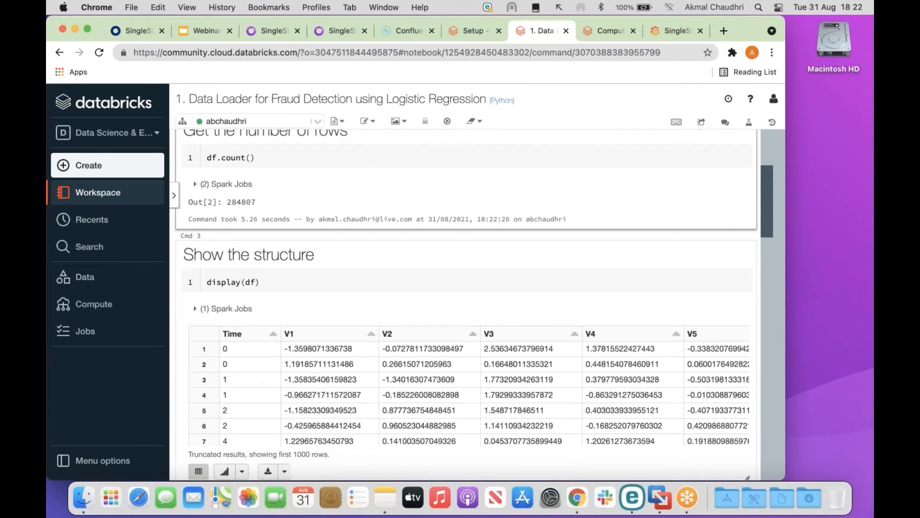
{"action": "scroll", "coordinate": [436, 214], "scroll_direction": "down", "scroll_amount": 4}
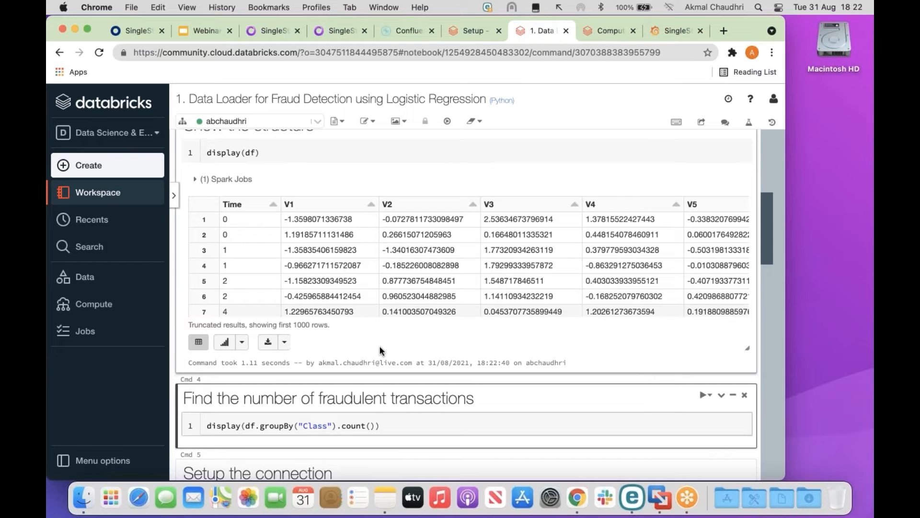
{"action": "scroll", "coordinate": [378, 345], "scroll_direction": "up", "scroll_amount": 1}
{"action": "scroll", "coordinate": [380, 349], "scroll_direction": "up", "scroll_amount": 8}
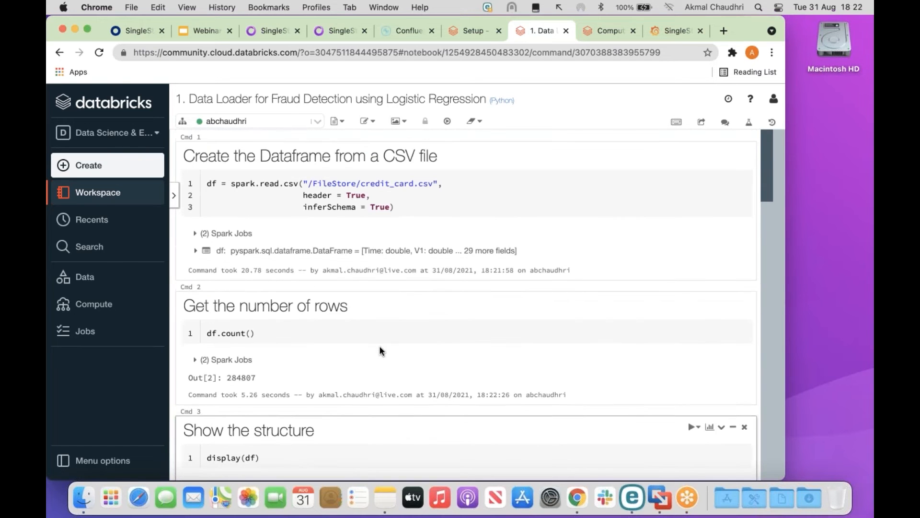
{"action": "scroll", "coordinate": [380, 350], "scroll_direction": "down", "scroll_amount": 1}
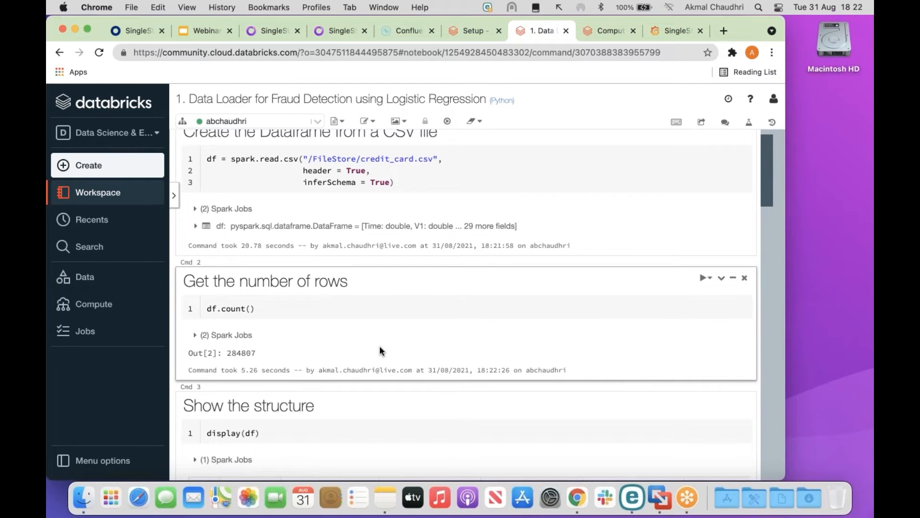
{"action": "left_click", "coordinate": [310, 226]}
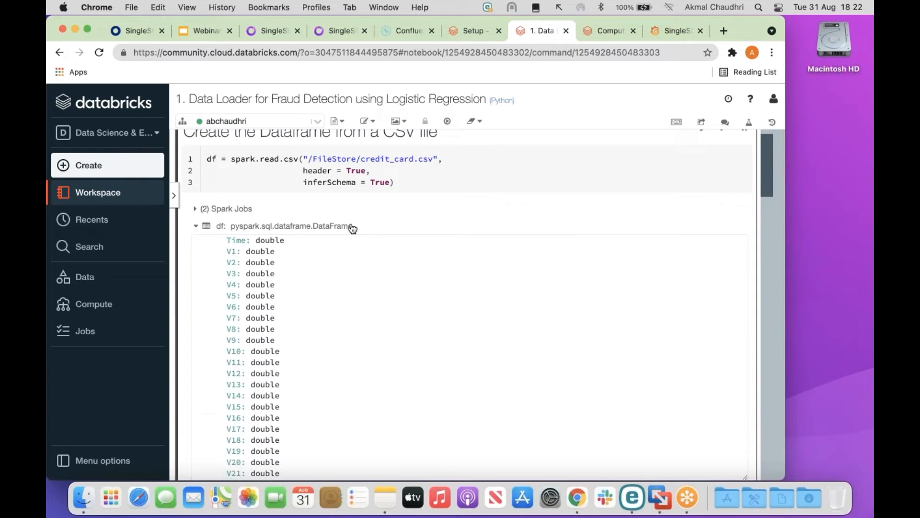
{"action": "scroll", "coordinate": [765, 185], "scroll_direction": "down", "scroll_amount": 4}
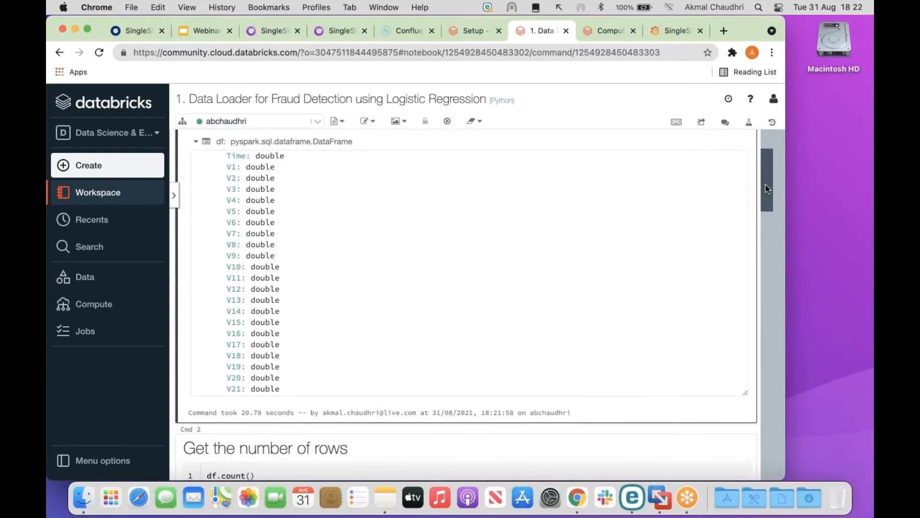
{"action": "scroll", "coordinate": [765, 185], "scroll_direction": "up", "scroll_amount": 1}
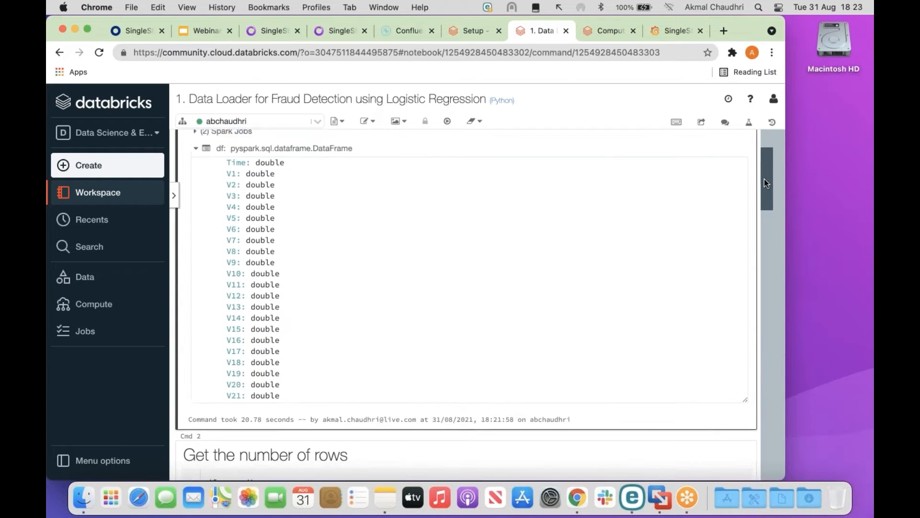
{"action": "left_click", "coordinate": [466, 155]}
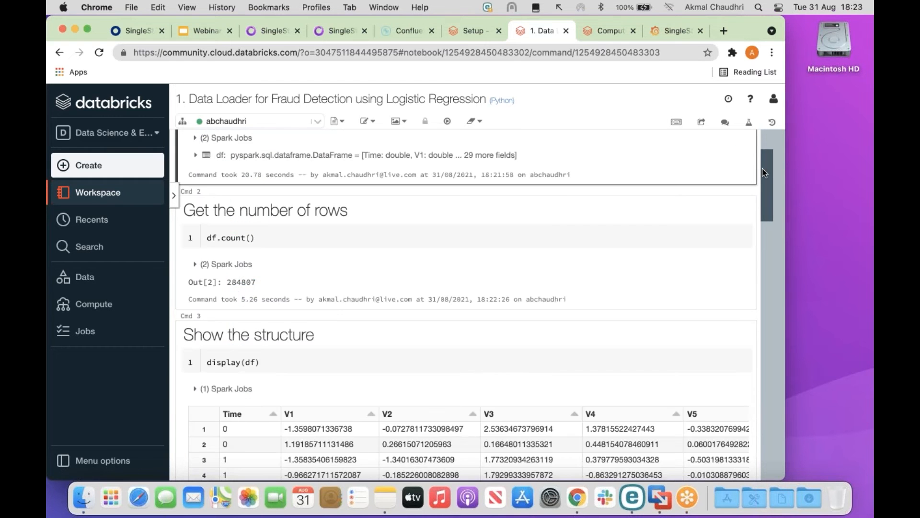
{"action": "scroll", "coordinate": [765, 187], "scroll_direction": "down", "scroll_amount": 4}
{"action": "scroll", "coordinate": [765, 197], "scroll_direction": "down", "scroll_amount": 3}
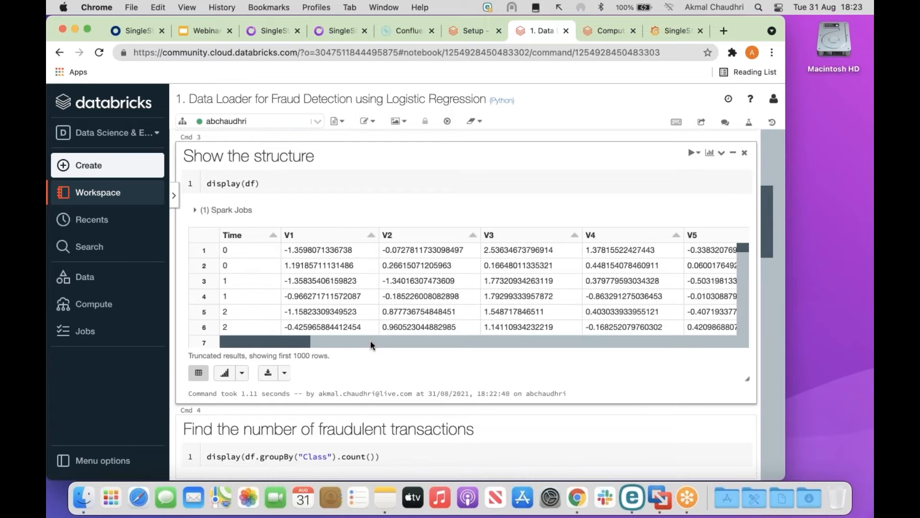
{"action": "left_click_drag", "start_coordinate": [307, 340], "coordinate": [257, 357]}
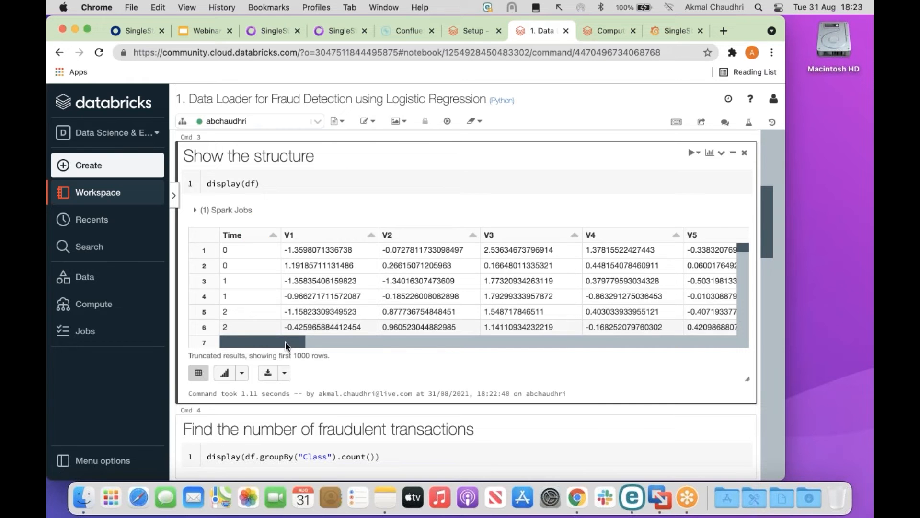
{"action": "scroll", "coordinate": [408, 344], "scroll_direction": "right", "scroll_amount": 3}
{"action": "scroll", "coordinate": [408, 344], "scroll_direction": "right", "scroll_amount": 15}
{"action": "scroll", "coordinate": [714, 323], "scroll_direction": "right", "scroll_amount": 3}
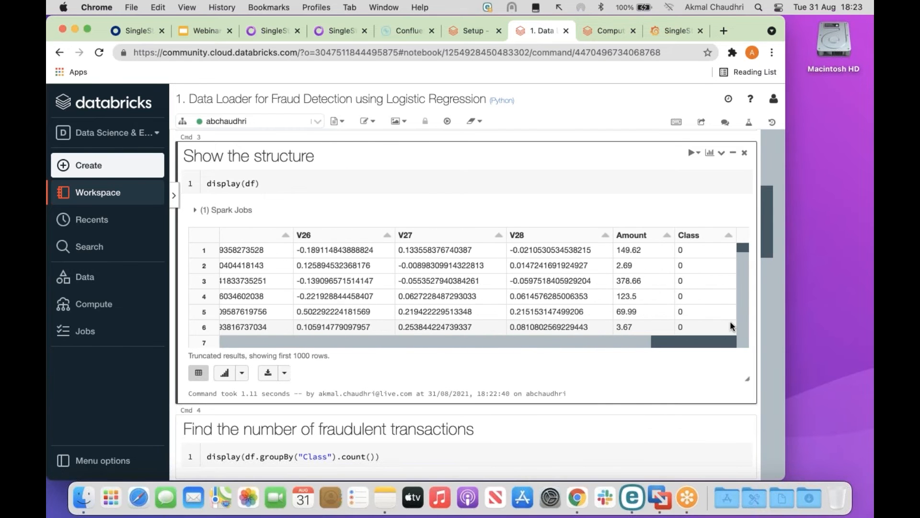
{"action": "left_click_drag", "start_coordinate": [531, 168], "coordinate": [623, 232]}
{"action": "left_click_drag", "start_coordinate": [657, 135], "coordinate": [683, 230]}
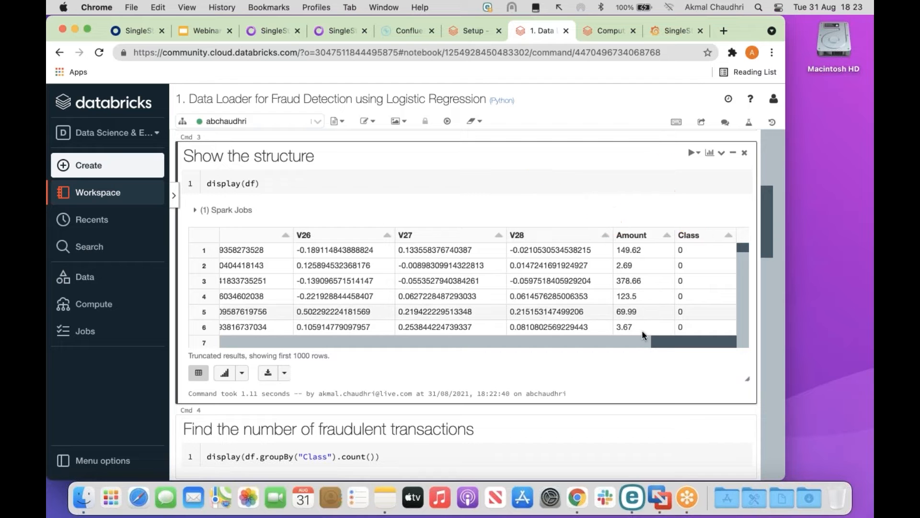
{"action": "left_click_drag", "start_coordinate": [671, 341], "coordinate": [238, 355]}
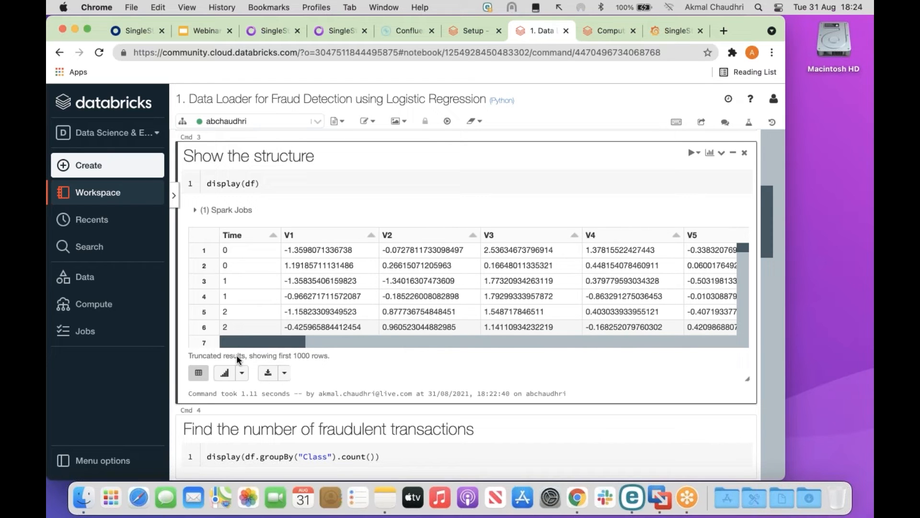
{"action": "left_click_drag", "start_coordinate": [768, 212], "coordinate": [762, 261]}
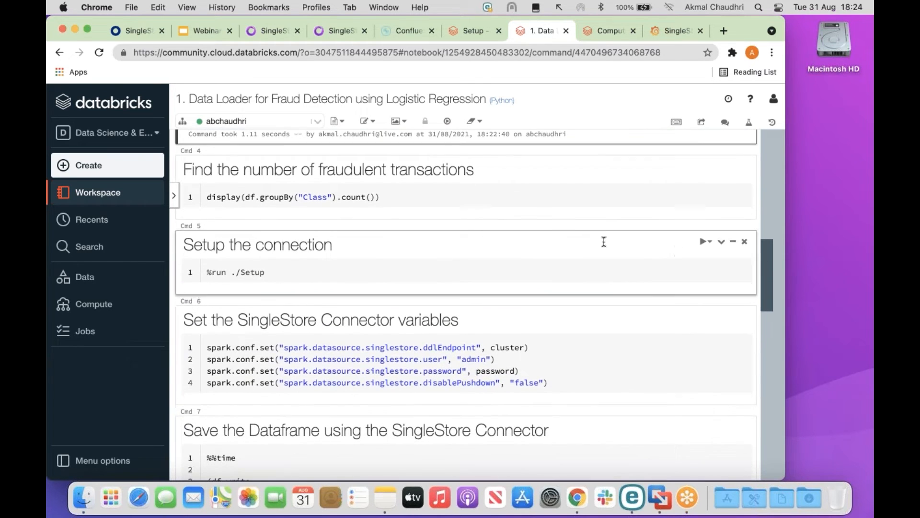
{"action": "left_click", "coordinate": [397, 195]}
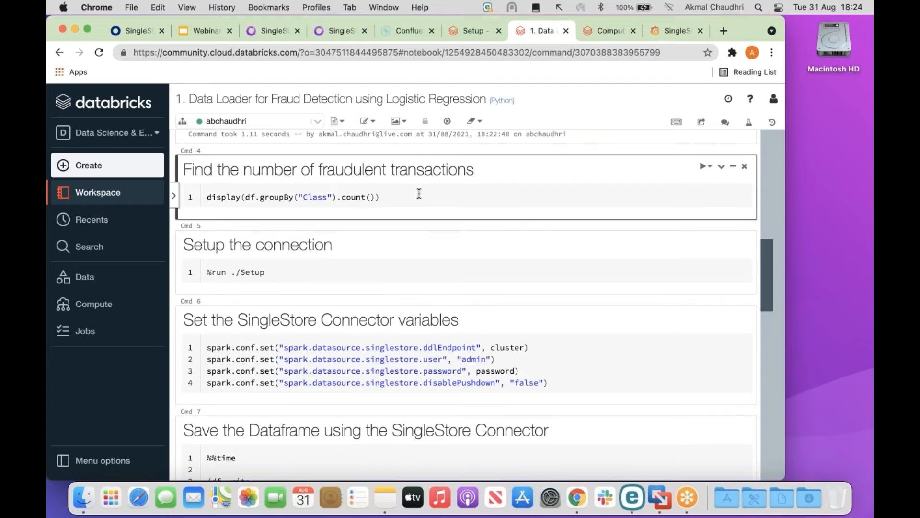
{"action": "left_click", "coordinate": [416, 198]}
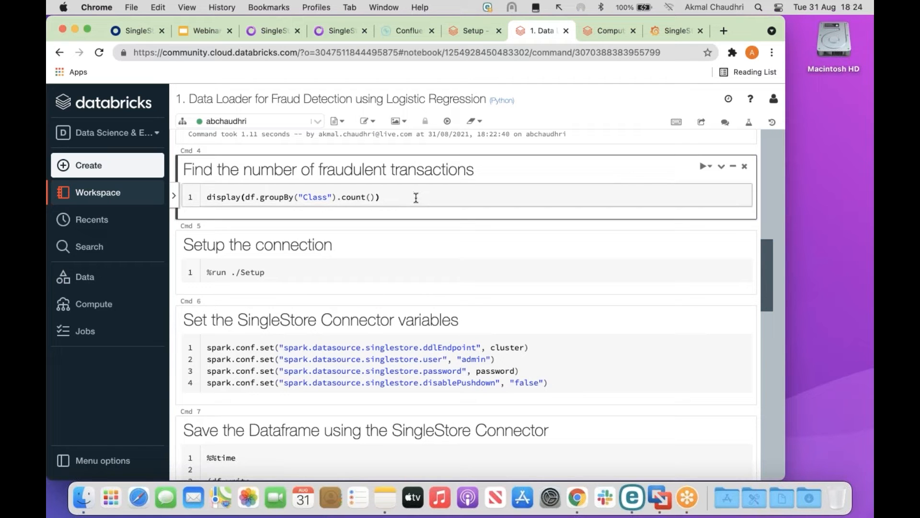
{"action": "key", "text": "shift+Return"}
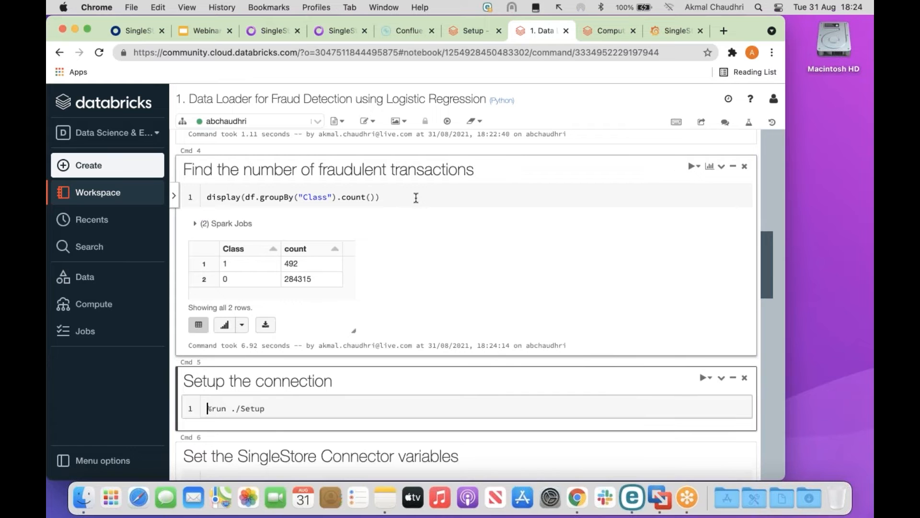
{"action": "mouse_move", "coordinate": [429, 199]}
{"action": "left_mouse_down"}
{"action": "mouse_move", "coordinate": [390, 202]}
{"action": "mouse_move", "coordinate": [306, 261]}
{"action": "left_mouse_up"}
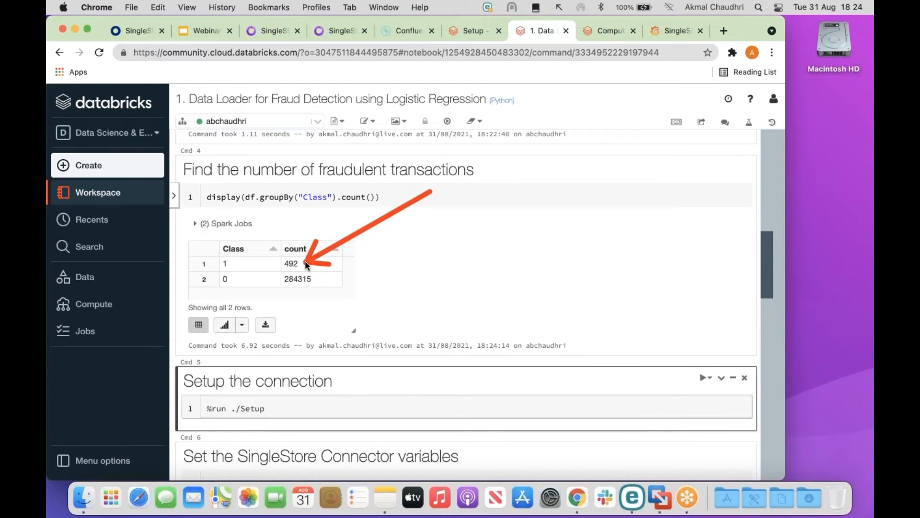
{"action": "left_click_drag", "start_coordinate": [454, 311], "coordinate": [341, 282]}
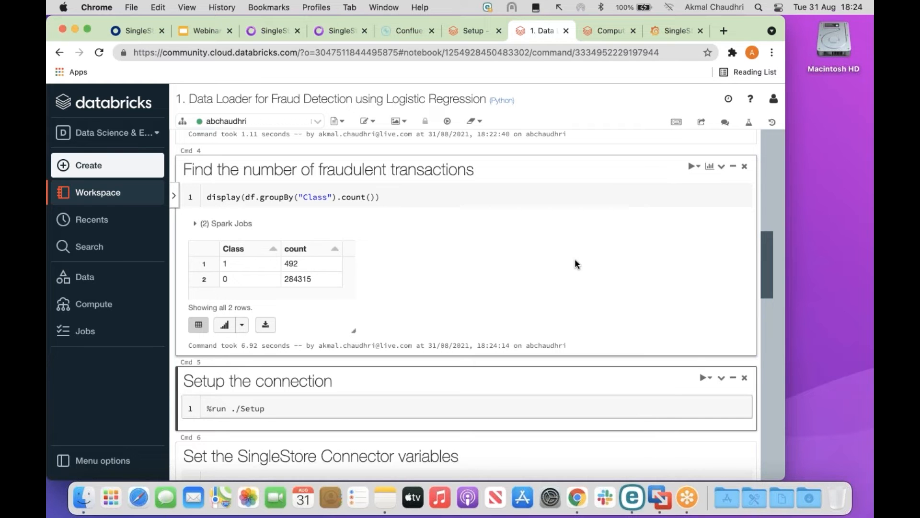
{"action": "scroll", "coordinate": [576, 264], "scroll_direction": "down", "scroll_amount": 5}
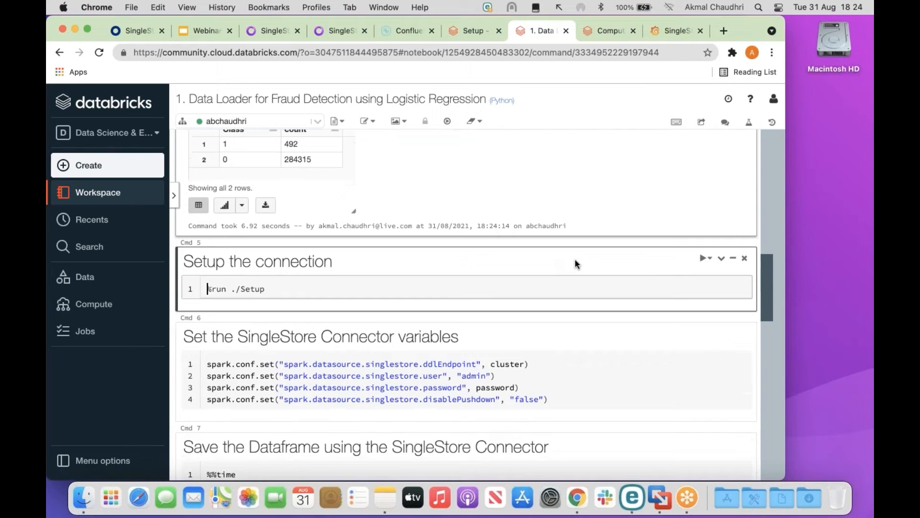
Run the Setup cell and the SingleStore Connector variables cell.
{"action": "scroll", "coordinate": [574, 261], "scroll_direction": "down", "scroll_amount": 2}
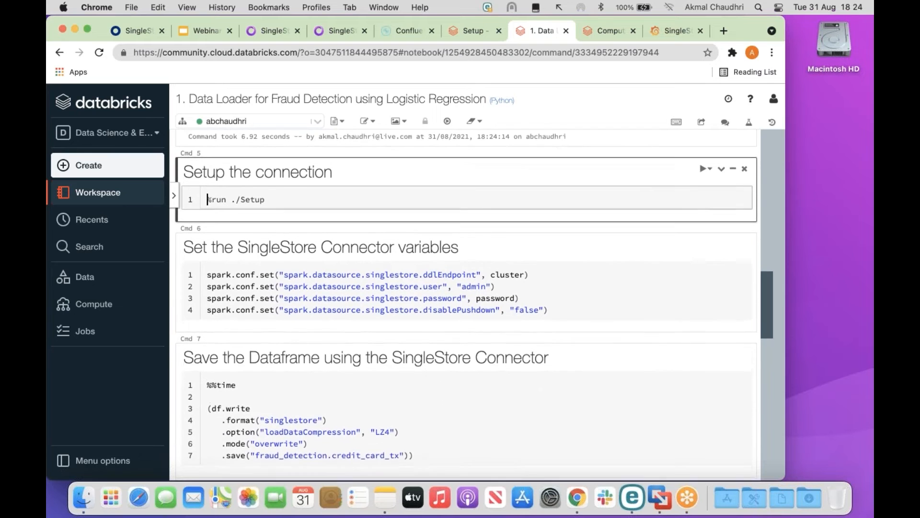
{"action": "left_click", "coordinate": [304, 190]}
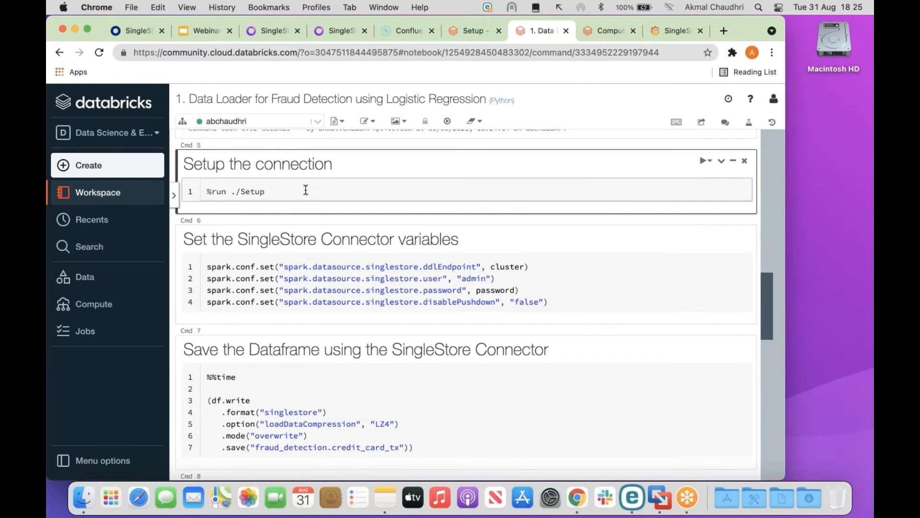
{"action": "key", "text": "shift+Return"}
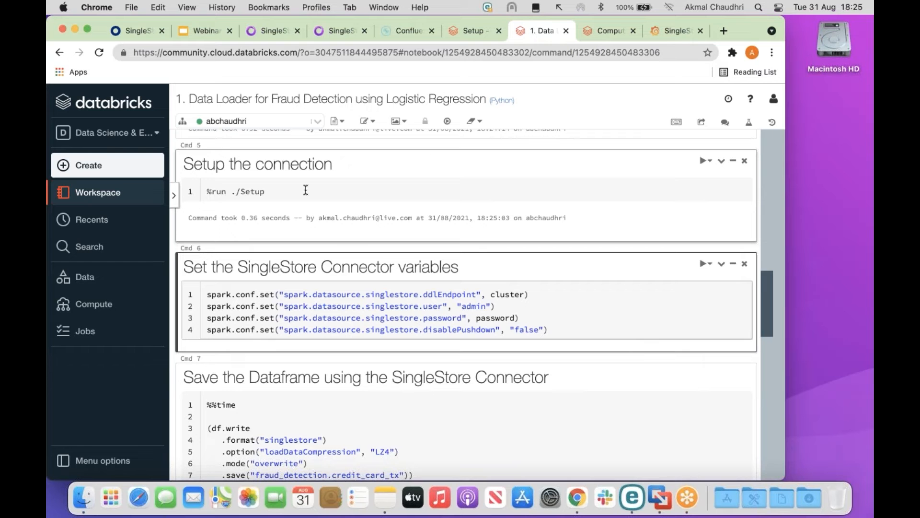
{"action": "scroll", "coordinate": [306, 190], "scroll_direction": "down", "scroll_amount": 2}
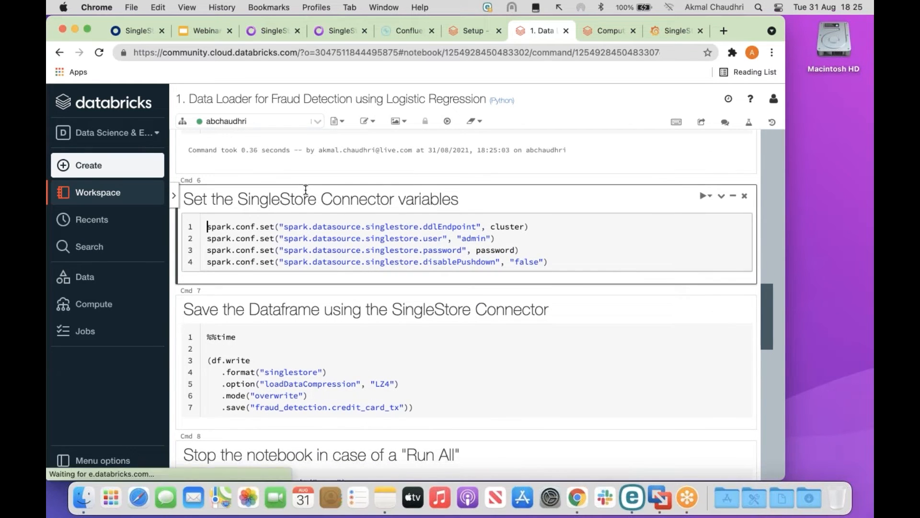
{"action": "key", "text": "shift+Return"}
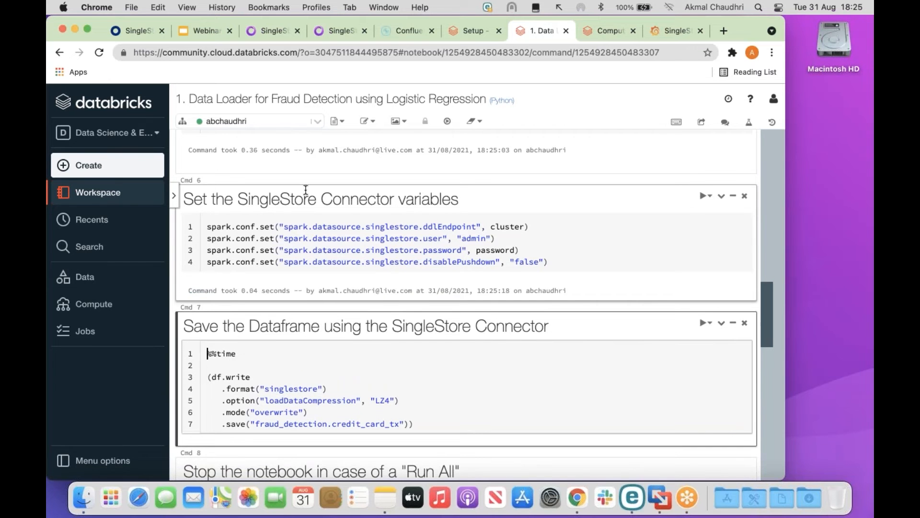
Save the DataFrame to fraud_detection.credit_card_tx via the connector, taking 22.29 seconds.
{"action": "scroll", "coordinate": [306, 190], "scroll_direction": "down", "scroll_amount": 5}
{"action": "scroll", "coordinate": [306, 190], "scroll_direction": "down", "scroll_amount": 1}
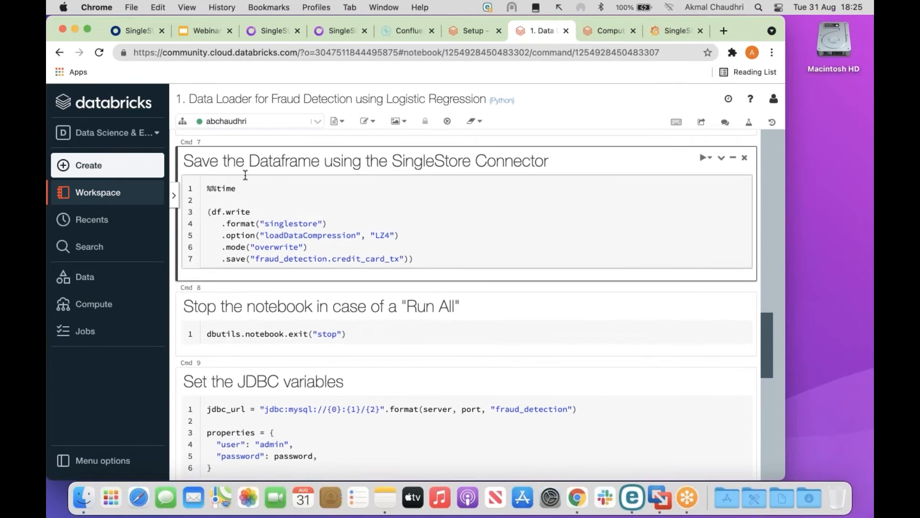
{"action": "mouse_move", "coordinate": [188, 172]}
{"action": "left_mouse_down"}
{"action": "mouse_move", "coordinate": [263, 238]}
{"action": "mouse_move", "coordinate": [268, 229]}
{"action": "left_mouse_up"}
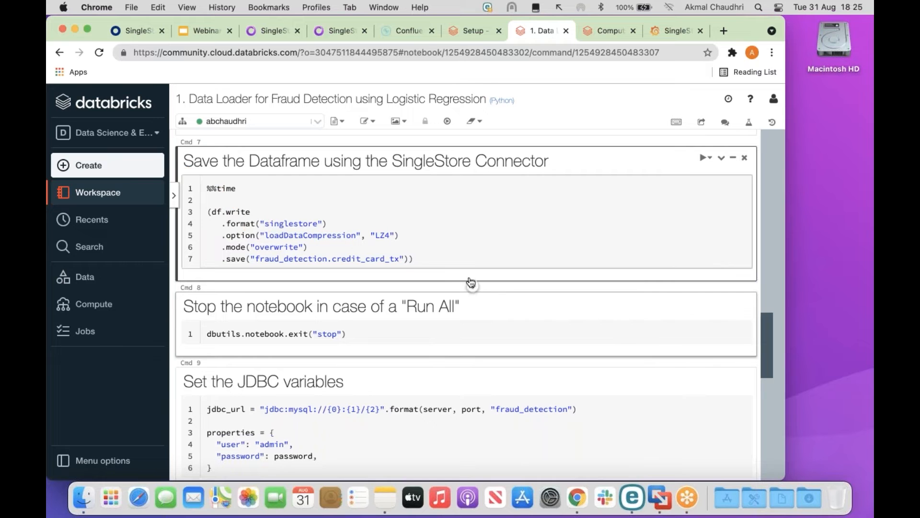
{"action": "left_click", "coordinate": [441, 258]}
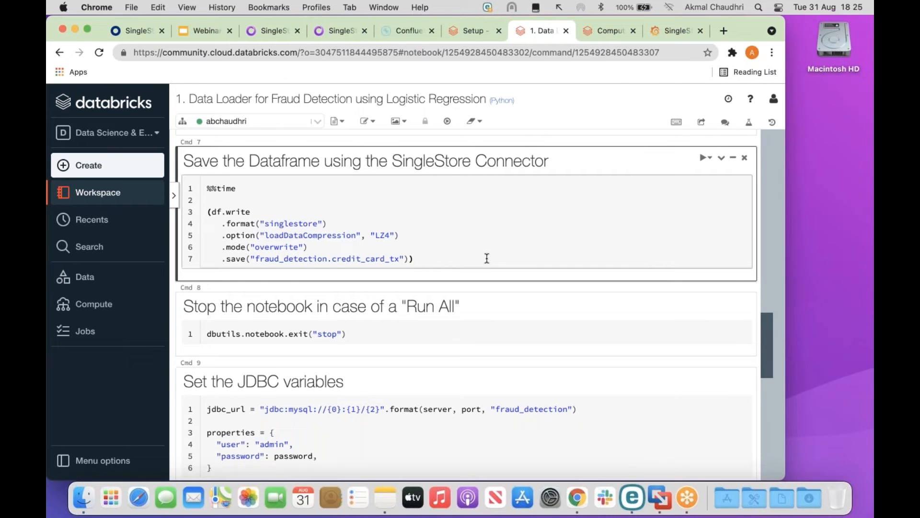
{"action": "key", "text": "shift+Return"}
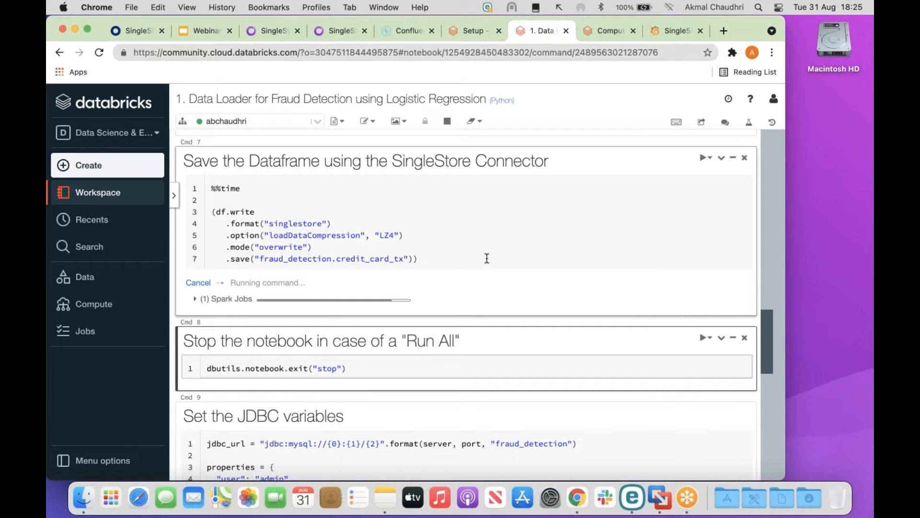
{"action": "scroll", "coordinate": [487, 257], "scroll_direction": "down", "scroll_amount": 3}
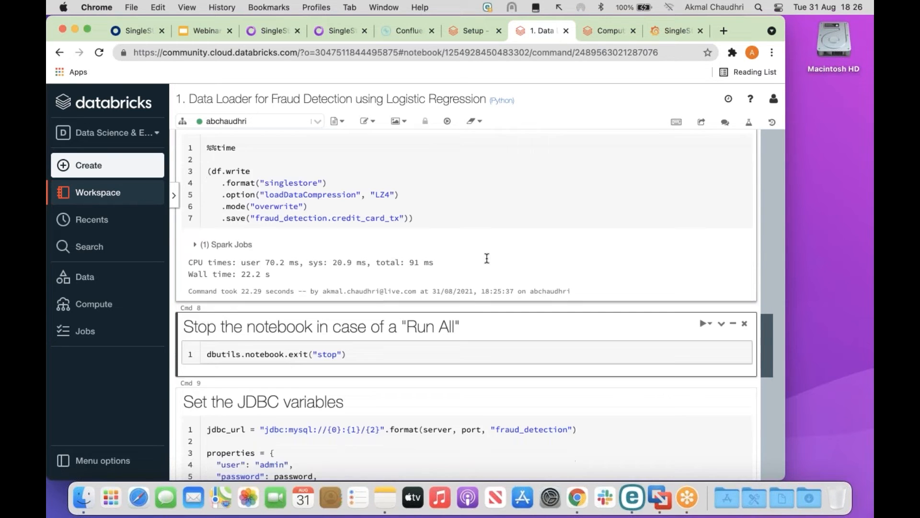
{"action": "scroll", "coordinate": [468, 303], "scroll_direction": "down", "scroll_amount": 2}
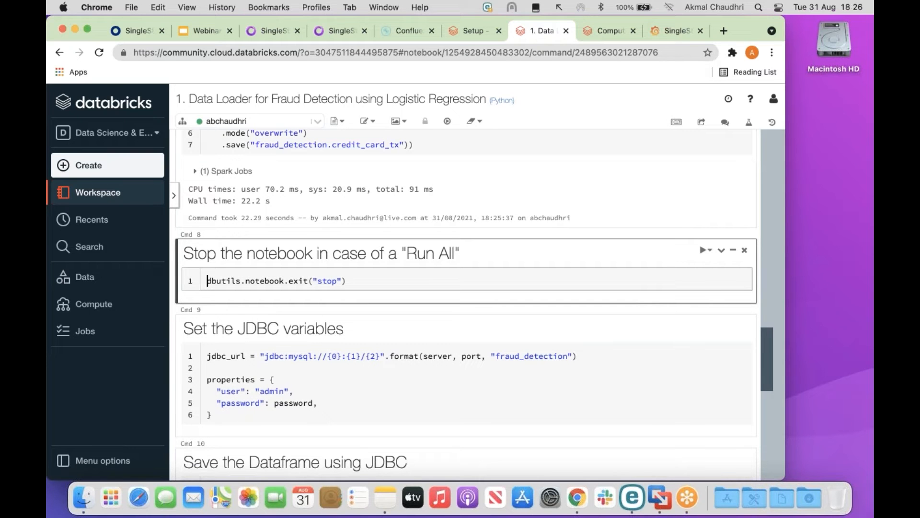
Set the JDBC variables, then save the DataFrame over JDBC to credit_card_tx2 in 42.11 seconds.
{"action": "scroll", "coordinate": [466, 305], "scroll_direction": "down", "scroll_amount": 2}
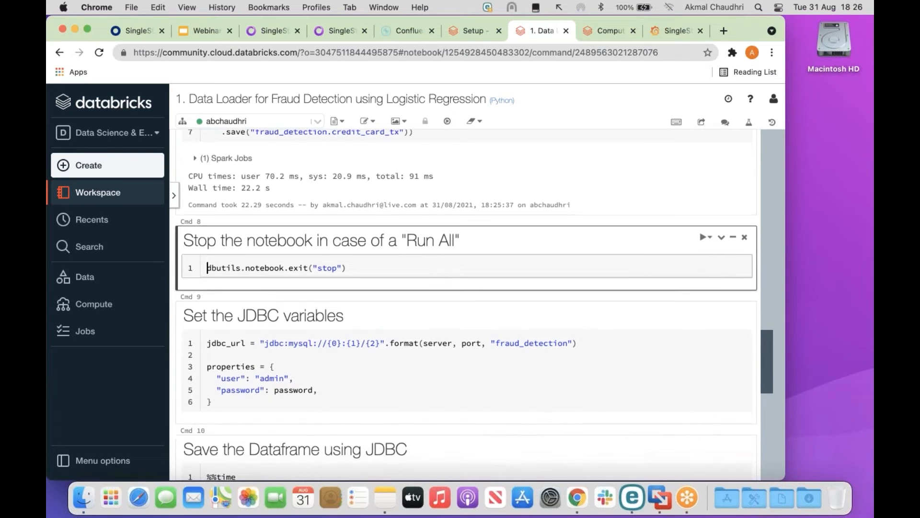
{"action": "scroll", "coordinate": [465, 304], "scroll_direction": "down", "scroll_amount": 2}
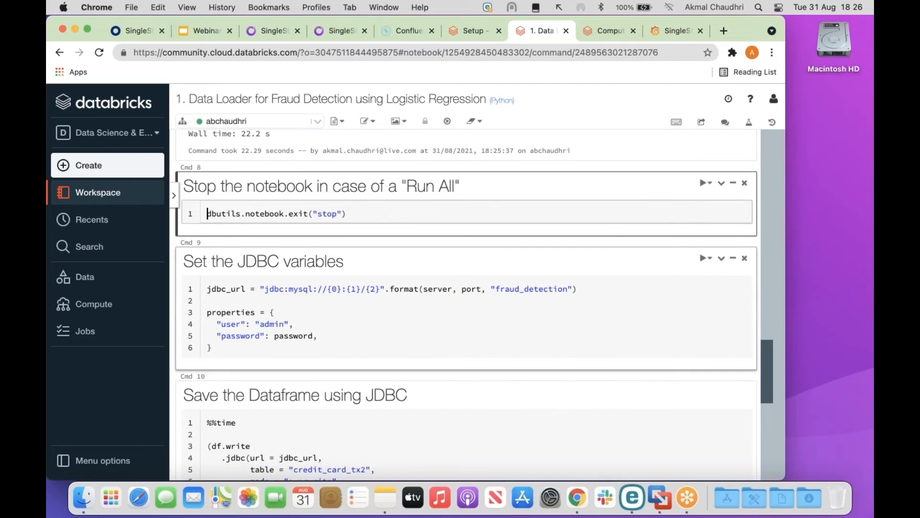
{"action": "scroll", "coordinate": [466, 305], "scroll_direction": "down", "scroll_amount": 2}
{"action": "scroll", "coordinate": [490, 279], "scroll_direction": "down", "scroll_amount": 1}
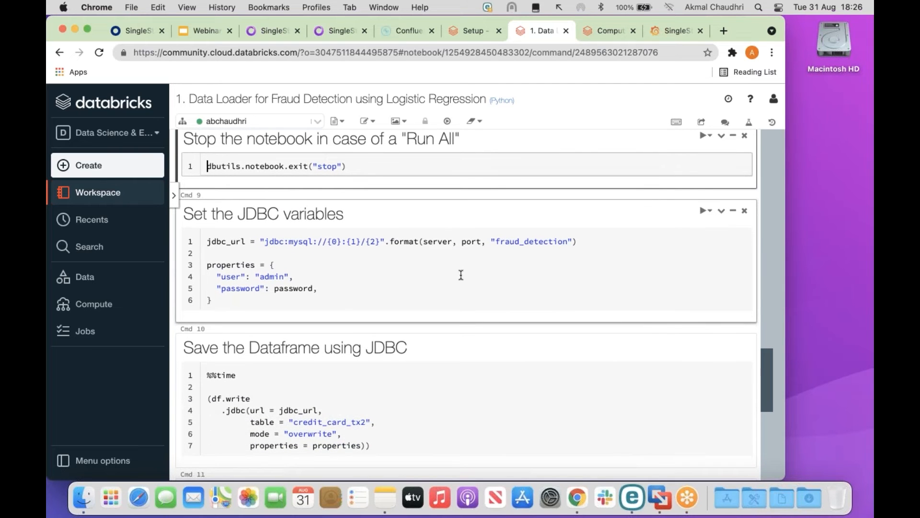
{"action": "left_click", "coordinate": [204, 242]}
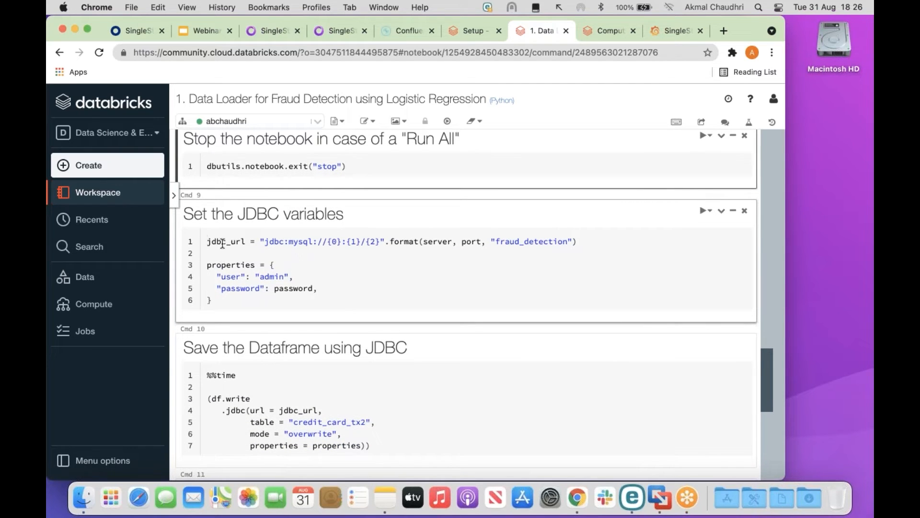
{"action": "left_click", "coordinate": [205, 241]}
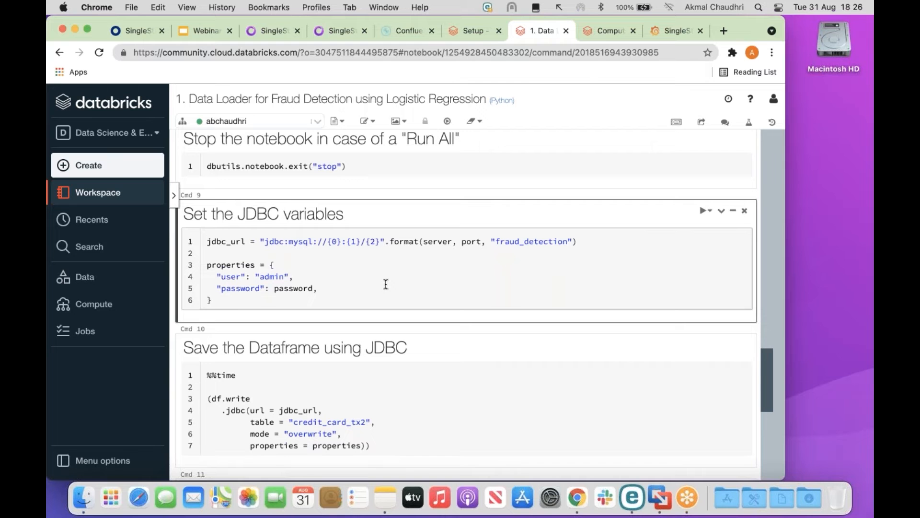
{"action": "key", "text": "shift+Return"}
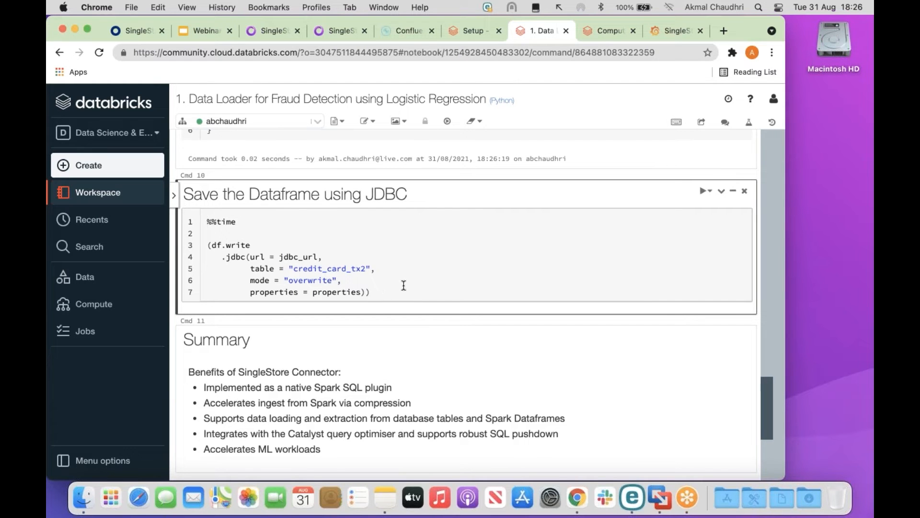
{"action": "key", "text": "shift+Return"}
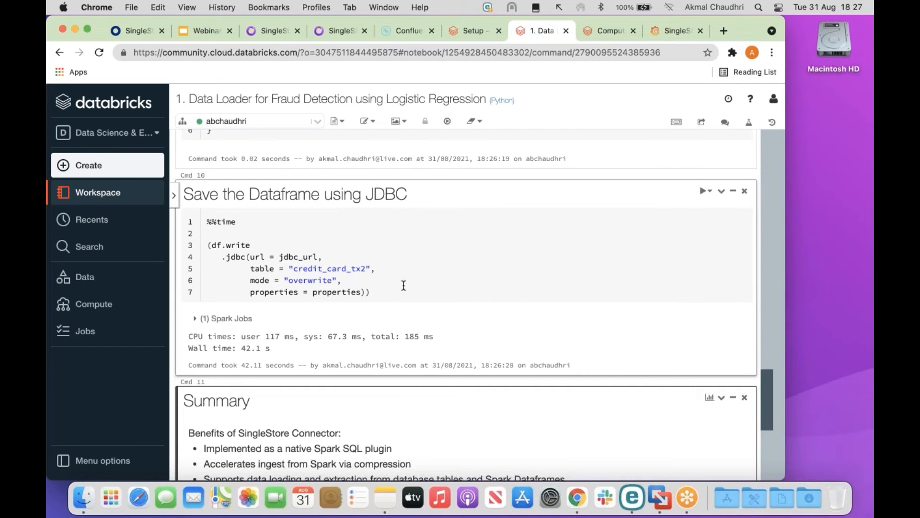
Scroll back up to Cmd 7, then switch to the SingleStore SQL Editor showing the CREATE DATABASE script.
{"action": "scroll", "coordinate": [404, 285], "scroll_direction": "up", "scroll_amount": 8}
{"action": "scroll", "coordinate": [403, 286], "scroll_direction": "up", "scroll_amount": 6}
{"action": "scroll", "coordinate": [403, 285], "scroll_direction": "up", "scroll_amount": 1}
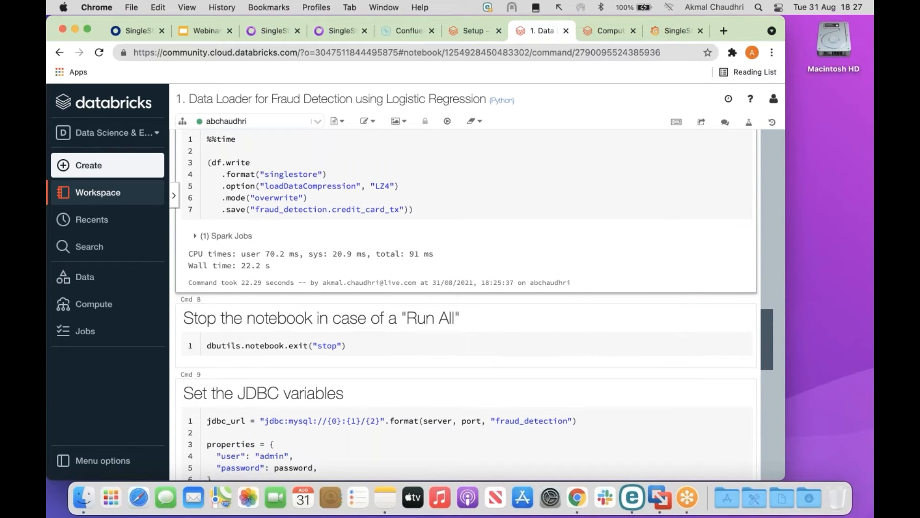
{"action": "scroll", "coordinate": [406, 299], "scroll_direction": "up", "scroll_amount": 2}
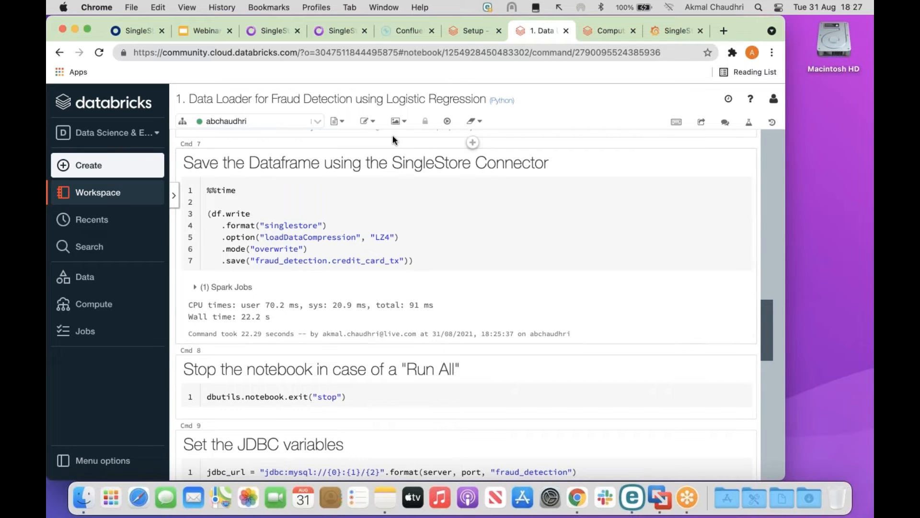
{"action": "left_click", "coordinate": [269, 32]}
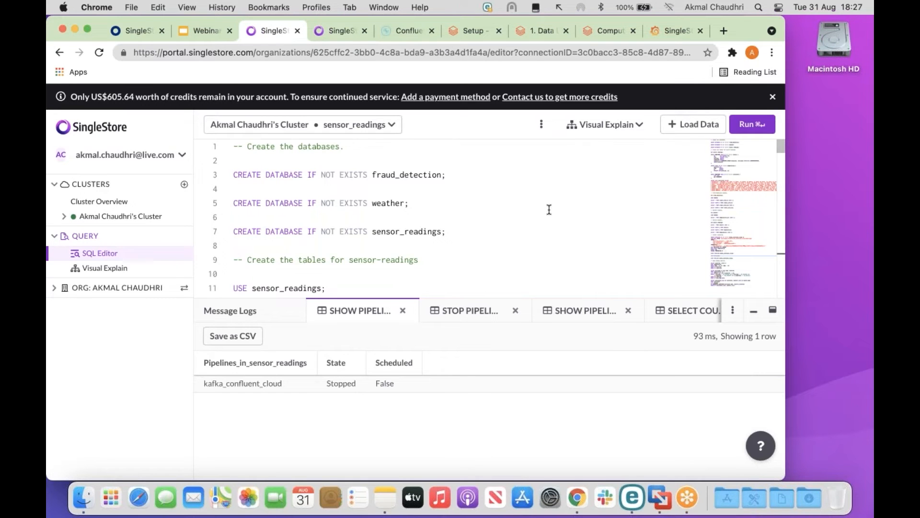
Switch to fraud_detection and list its tables, highlighting credit_card_tx and credit_card_tx2.
{"action": "scroll", "coordinate": [549, 210], "scroll_direction": "down", "scroll_amount": 2}
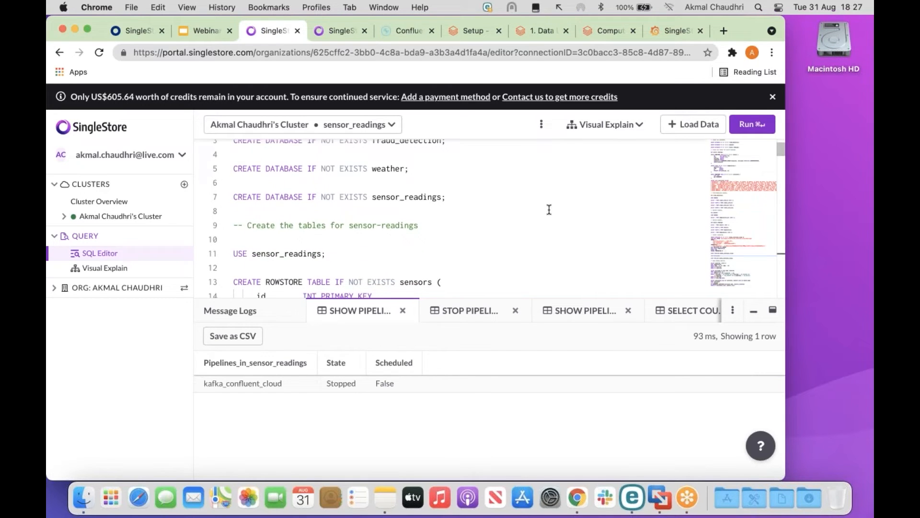
{"action": "scroll", "coordinate": [550, 210], "scroll_direction": "up", "scroll_amount": 2}
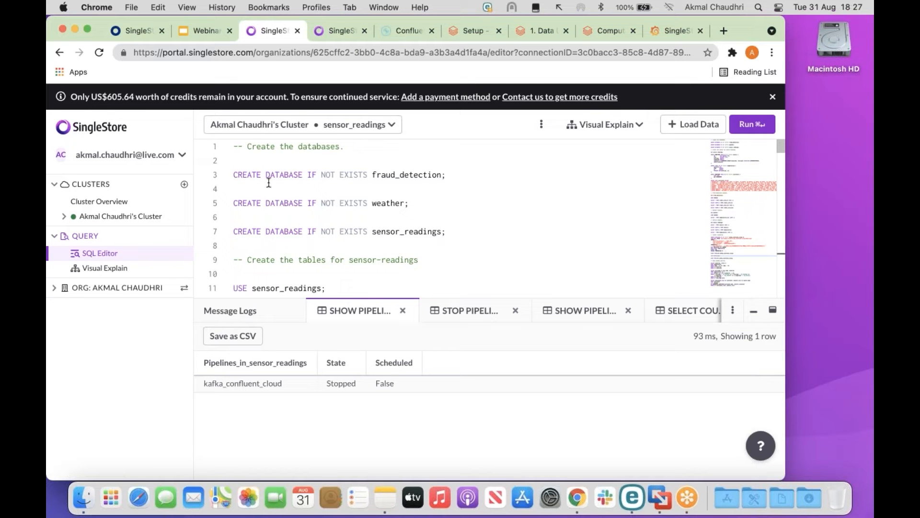
{"action": "scroll", "coordinate": [476, 218], "scroll_direction": "down", "scroll_amount": 15}
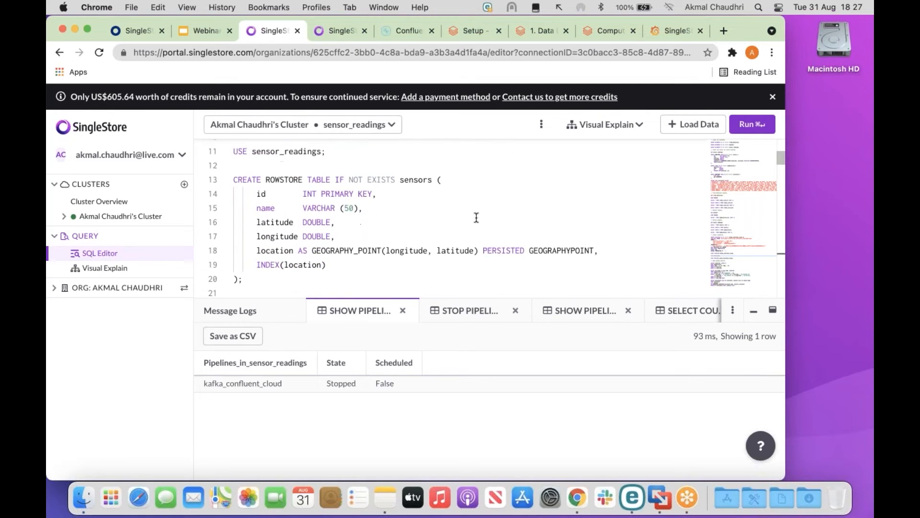
{"action": "scroll", "coordinate": [476, 218], "scroll_direction": "down", "scroll_amount": 10}
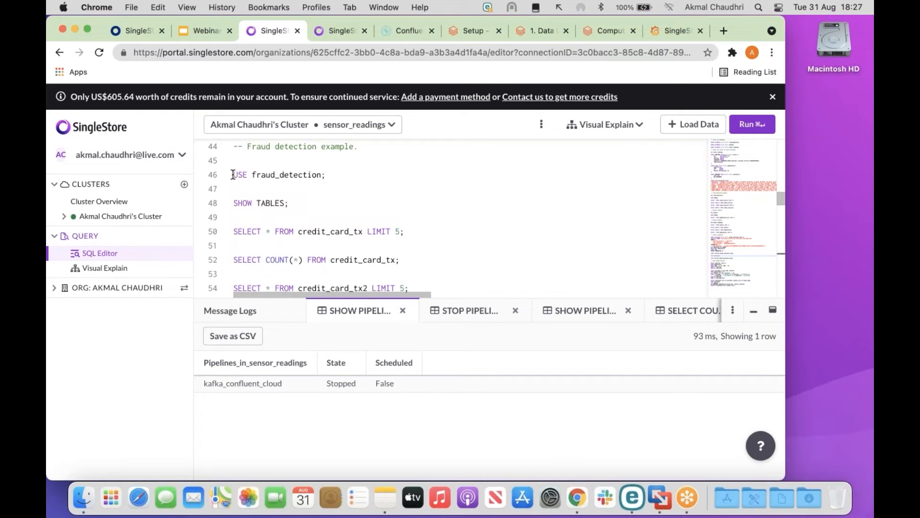
{"action": "left_click", "coordinate": [322, 175]}
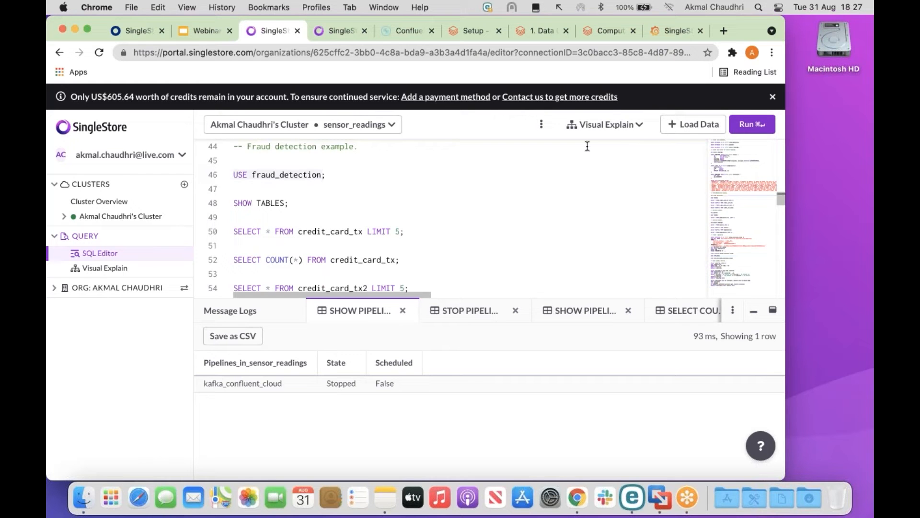
{"action": "left_click", "coordinate": [753, 125]}
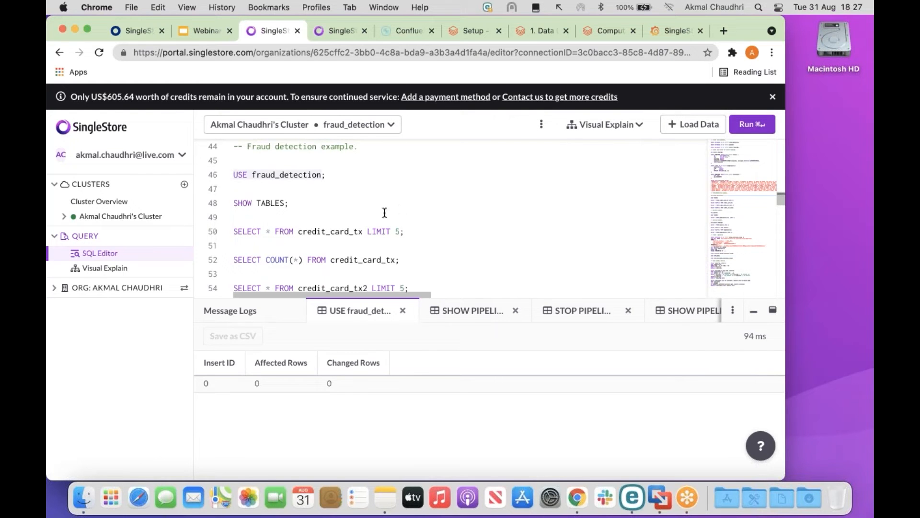
{"action": "left_click", "coordinate": [266, 202]}
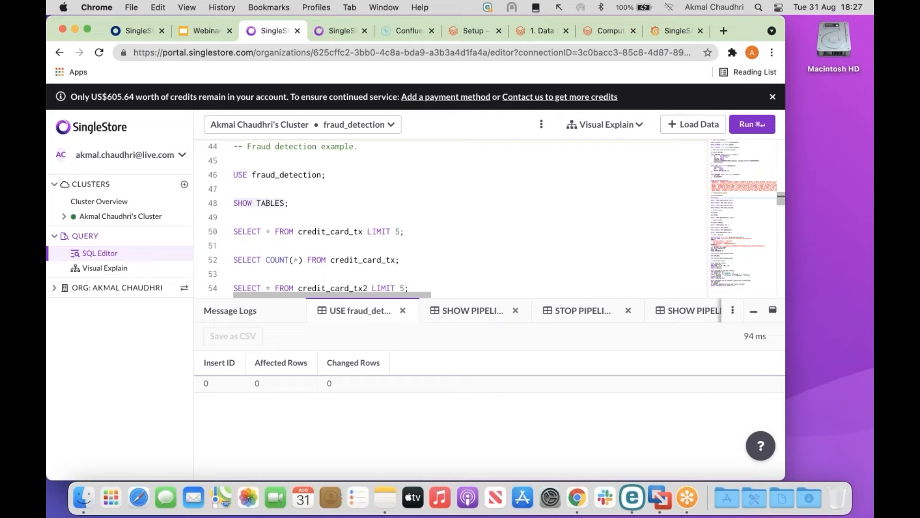
{"action": "left_click", "coordinate": [753, 125]}
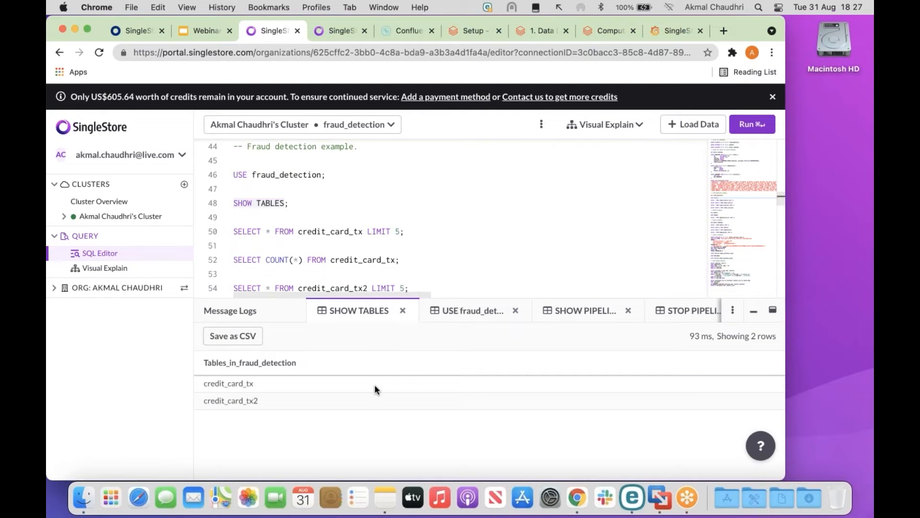
{"action": "mouse_move", "coordinate": [181, 365]}
{"action": "left_mouse_down"}
{"action": "mouse_move", "coordinate": [211, 395]}
{"action": "mouse_move", "coordinate": [235, 391]}
{"action": "left_mouse_up"}
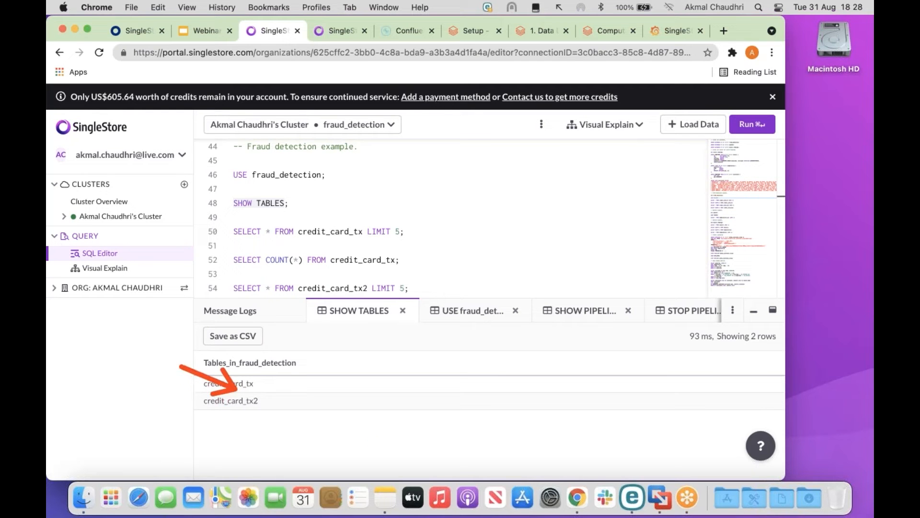
{"action": "mouse_move", "coordinate": [176, 359]}
{"action": "left_mouse_down"}
{"action": "mouse_move", "coordinate": [237, 415]}
{"action": "mouse_move", "coordinate": [327, 429]}
{"action": "left_mouse_up"}
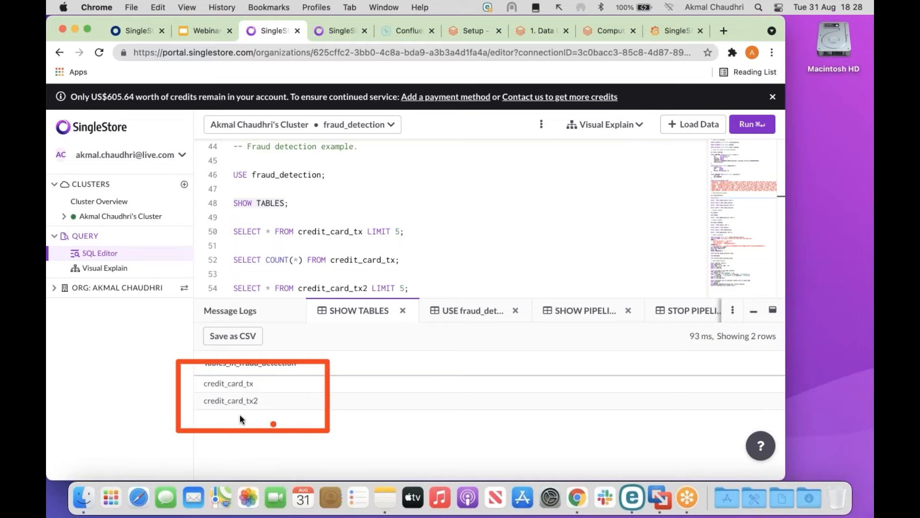
{"action": "left_click_drag", "start_coordinate": [123, 358], "coordinate": [192, 383]}
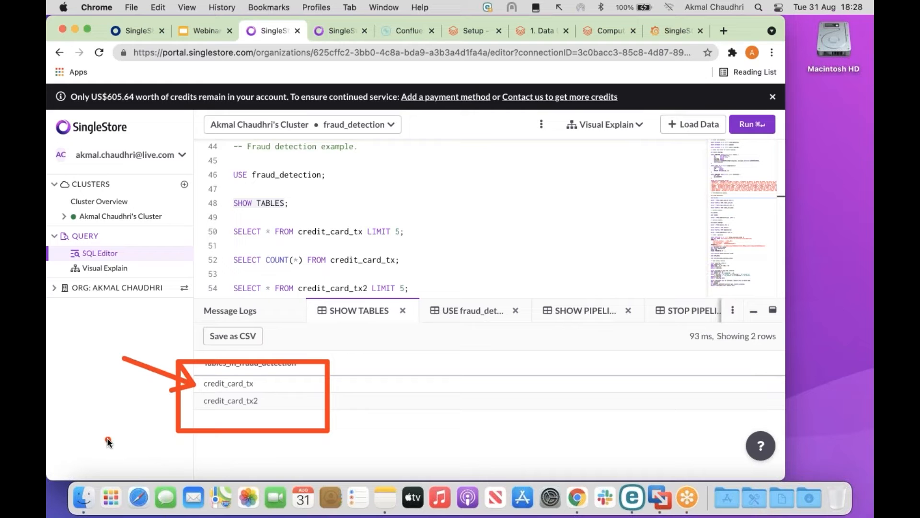
{"action": "left_click_drag", "start_coordinate": [143, 425], "coordinate": [194, 404]}
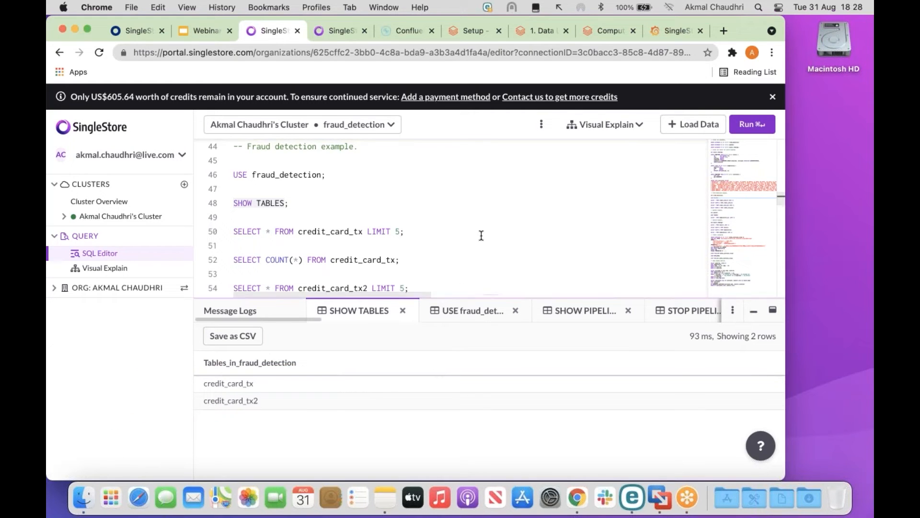
Preview five rows of credit_card_tx.
{"action": "scroll", "coordinate": [482, 234], "scroll_direction": "down", "scroll_amount": 2}
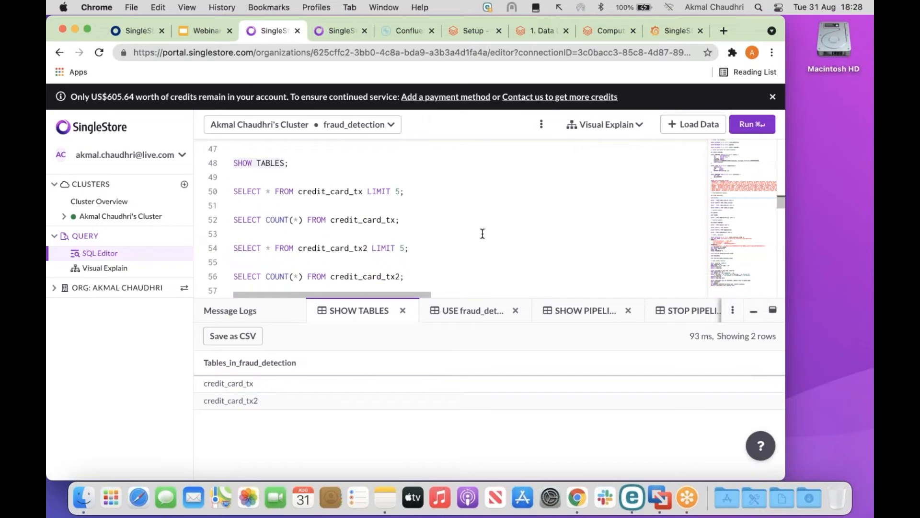
{"action": "triple_click", "coordinate": [235, 192]}
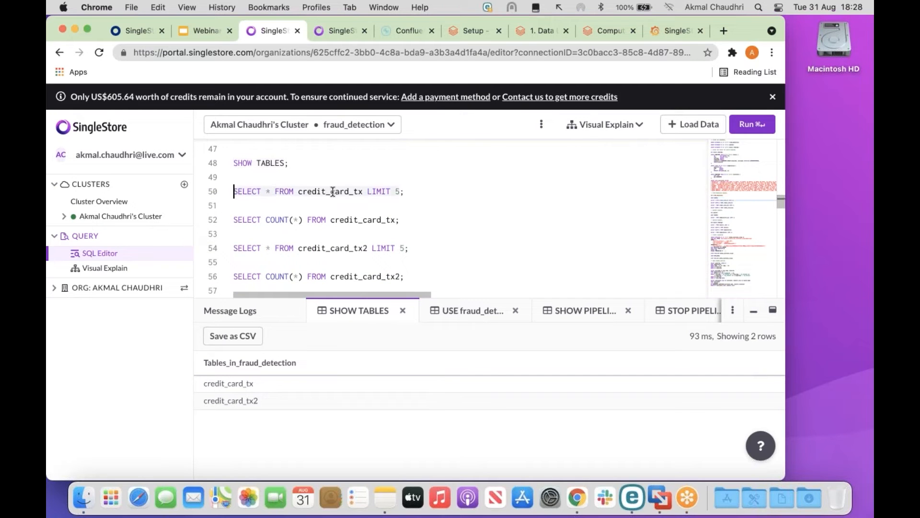
{"action": "left_click", "coordinate": [750, 125]}
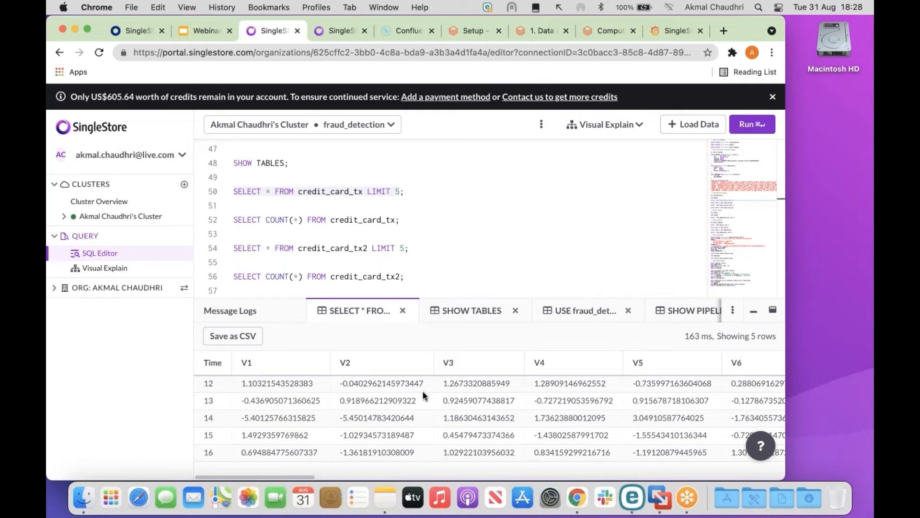
Scroll across the preview columns, then count credit_card_tx rows (284807).
{"action": "scroll", "coordinate": [474, 403], "scroll_direction": "right", "scroll_amount": 10}
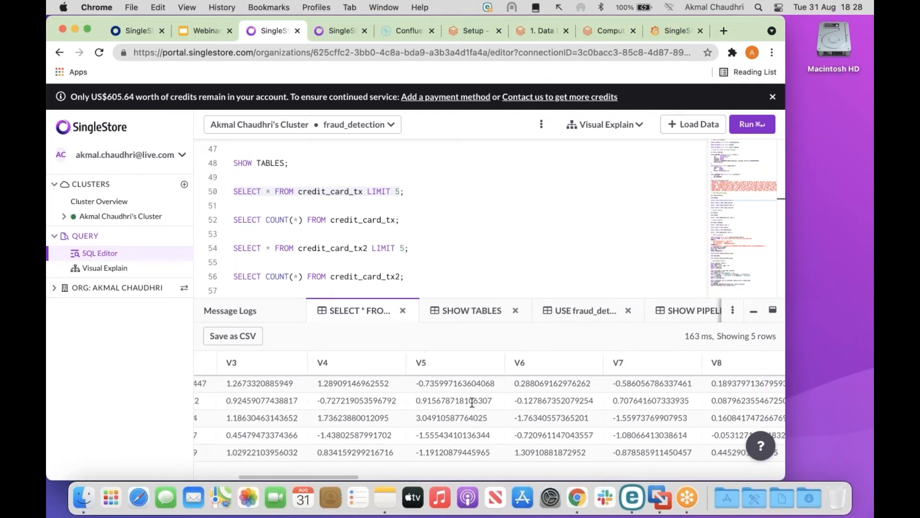
{"action": "scroll", "coordinate": [472, 403], "scroll_direction": "right", "scroll_amount": 12}
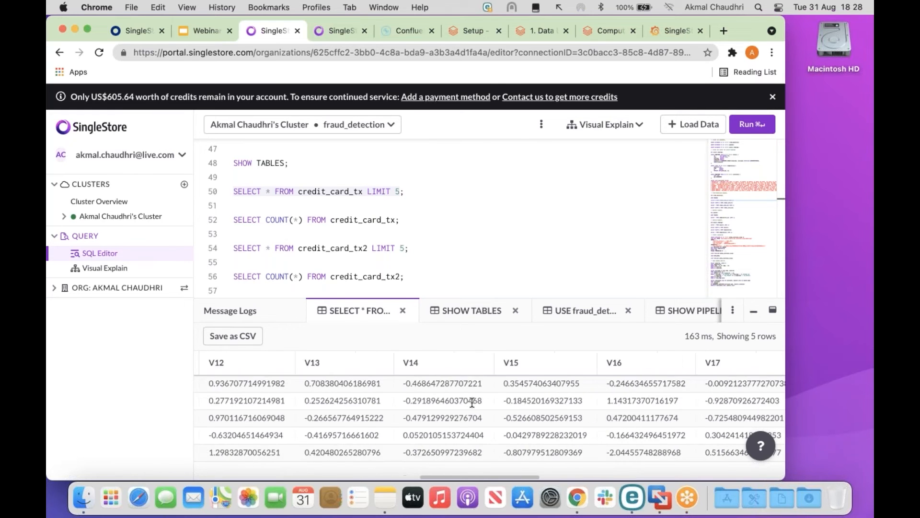
{"action": "scroll", "coordinate": [472, 402], "scroll_direction": "right", "scroll_amount": 10}
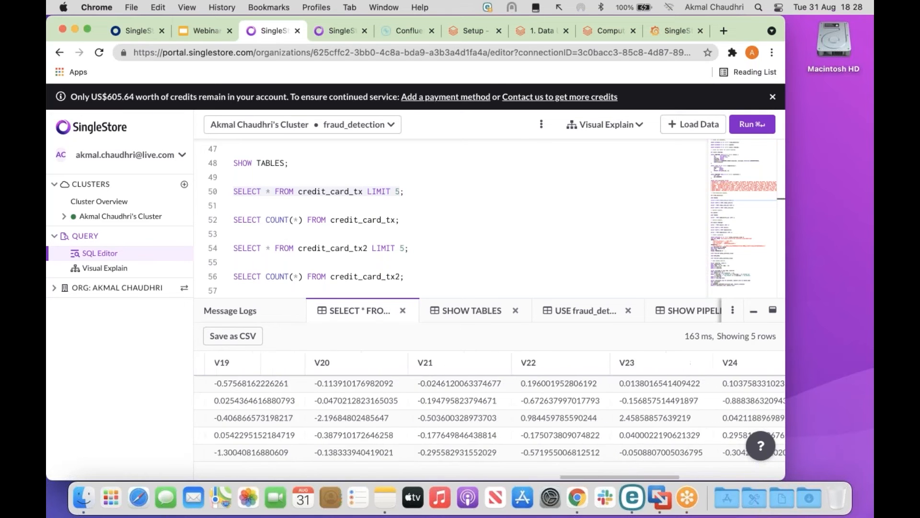
{"action": "scroll", "coordinate": [489, 417], "scroll_direction": "right", "scroll_amount": 3}
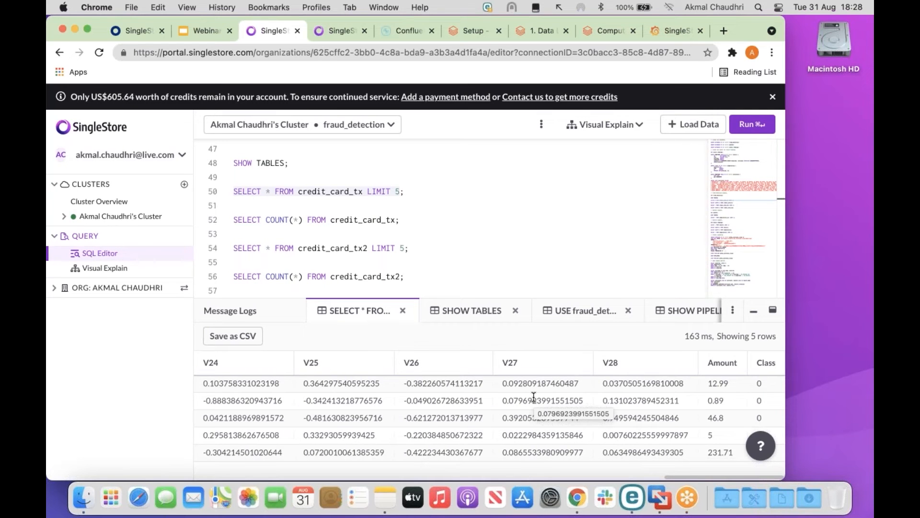
{"action": "scroll", "coordinate": [530, 396], "scroll_direction": "left", "scroll_amount": 15}
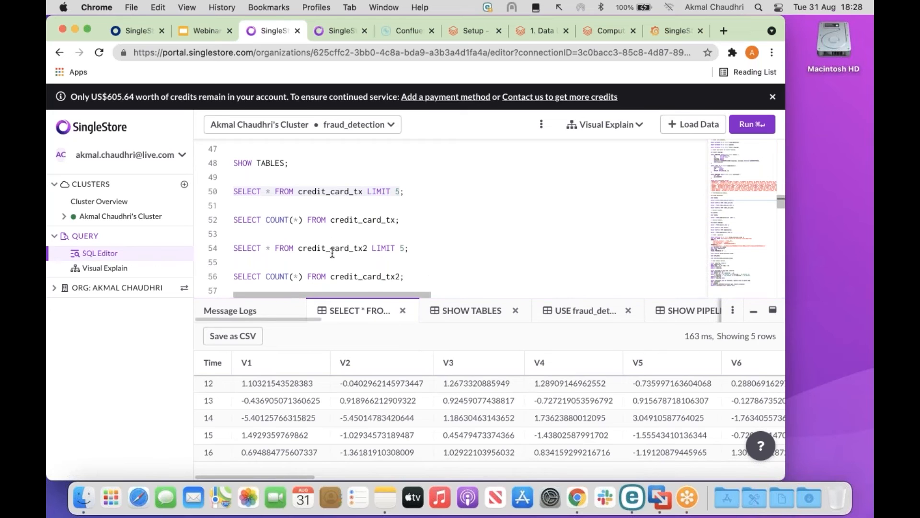
{"action": "left_click", "coordinate": [321, 219]}
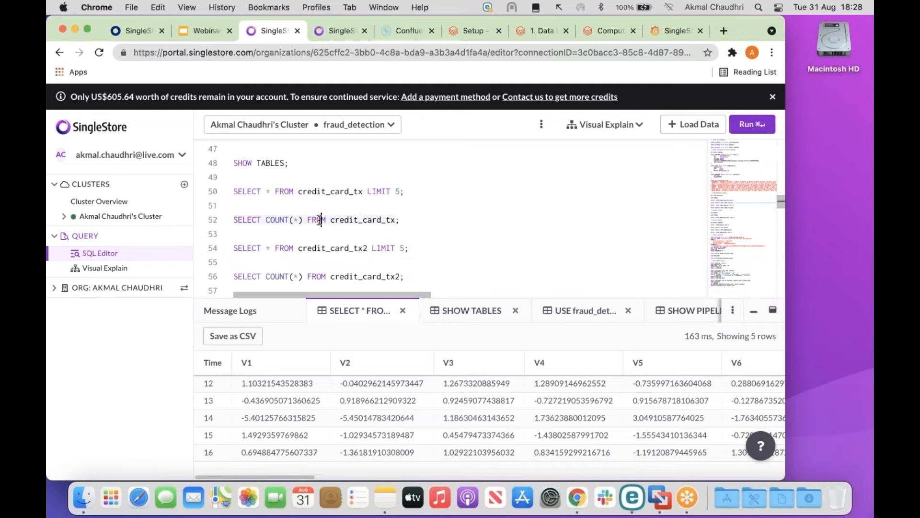
{"action": "left_click", "coordinate": [753, 126]}
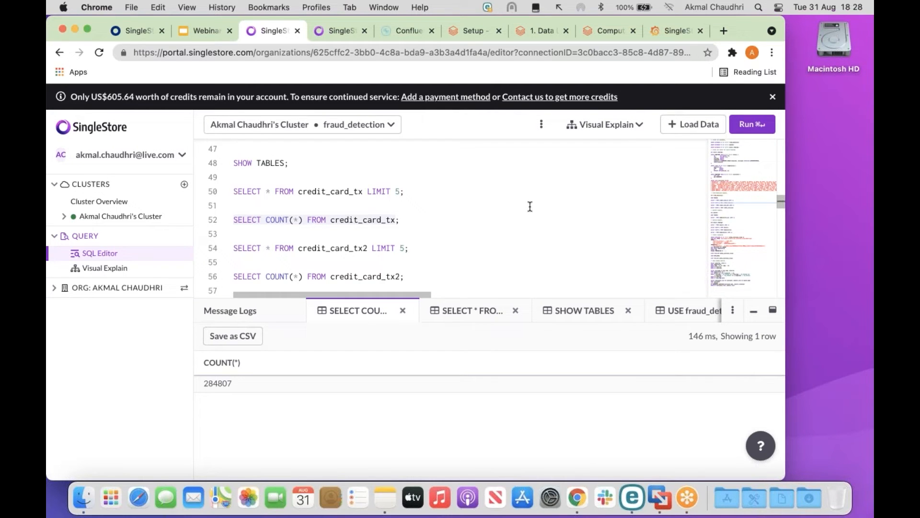
Preview five rows of credit_card_tx2 and count its rows (284807).
{"action": "left_click", "coordinate": [233, 247]}
{"action": "left_click", "coordinate": [749, 125]}
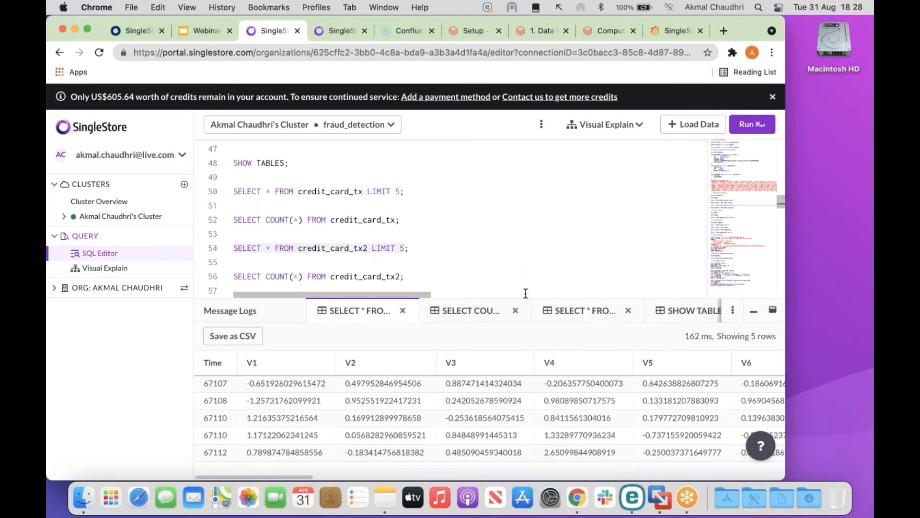
{"action": "scroll", "coordinate": [521, 290], "scroll_direction": "down", "scroll_amount": 2}
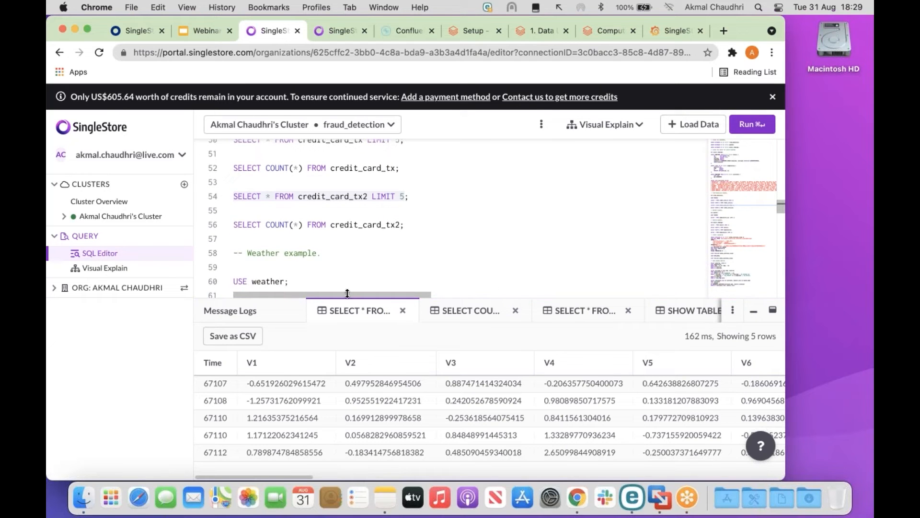
{"action": "left_click", "coordinate": [340, 225]}
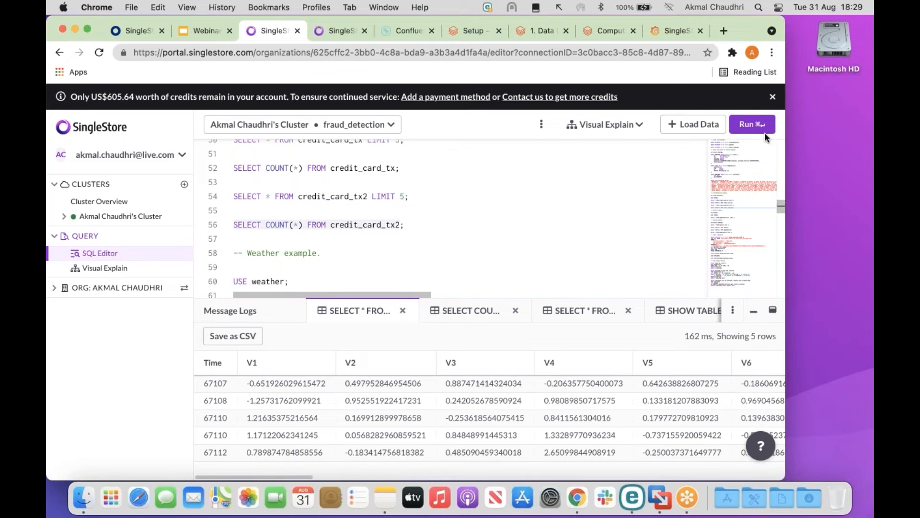
{"action": "left_click", "coordinate": [747, 125]}
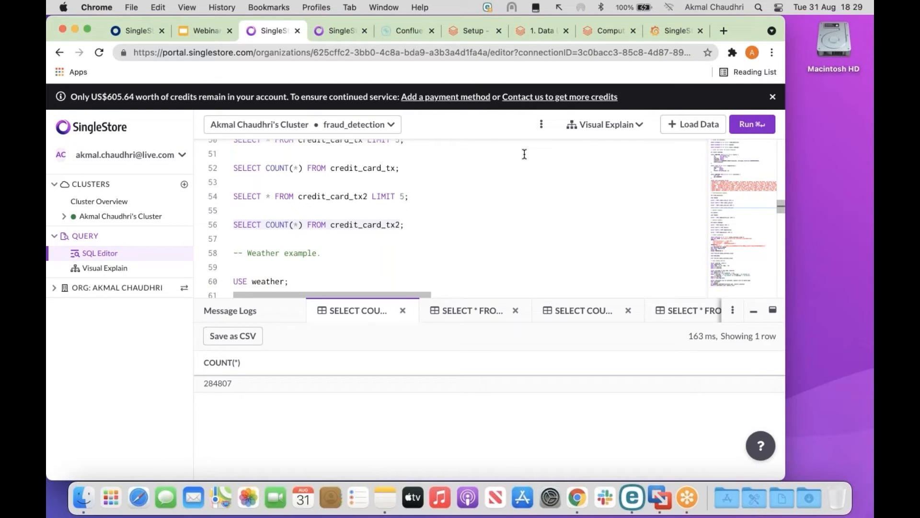
Return to the Databricks Data Loader notebook and glance at the attached cluster's details.
{"action": "left_click", "coordinate": [538, 32]}
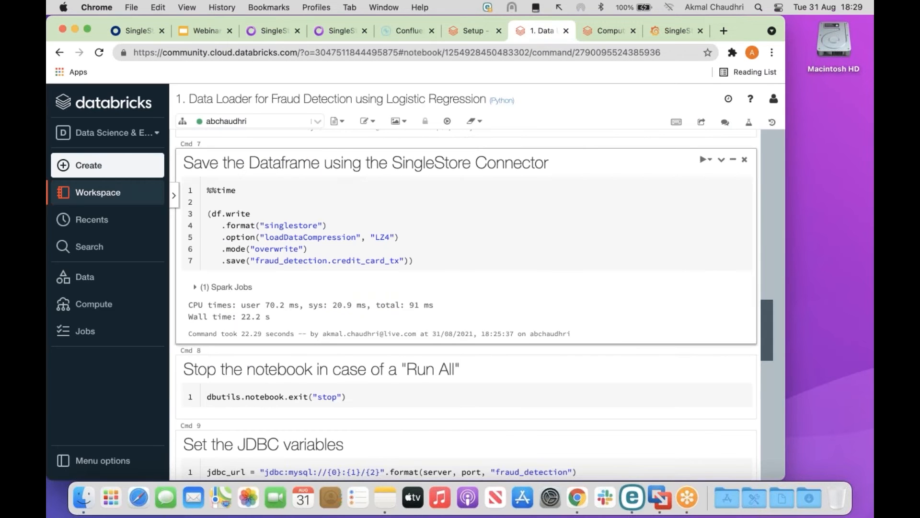
{"action": "left_click", "coordinate": [318, 122]}
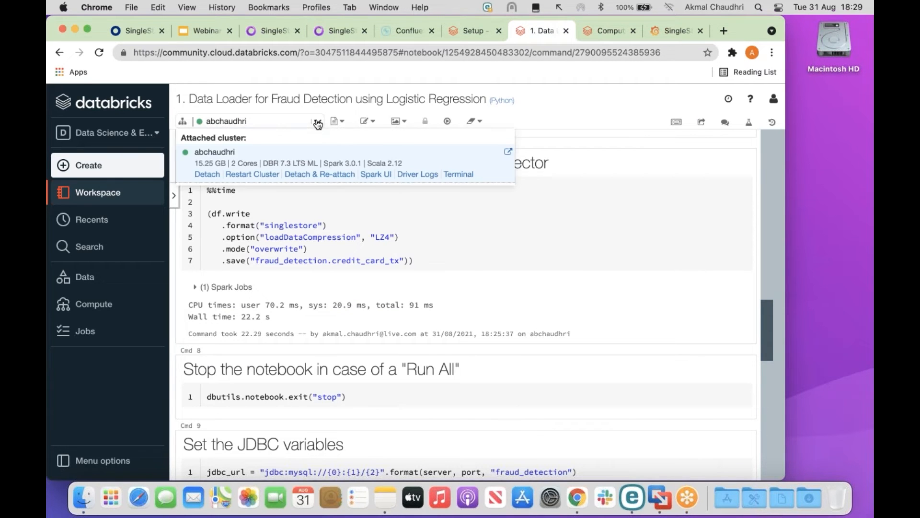
{"action": "left_click", "coordinate": [317, 122]}
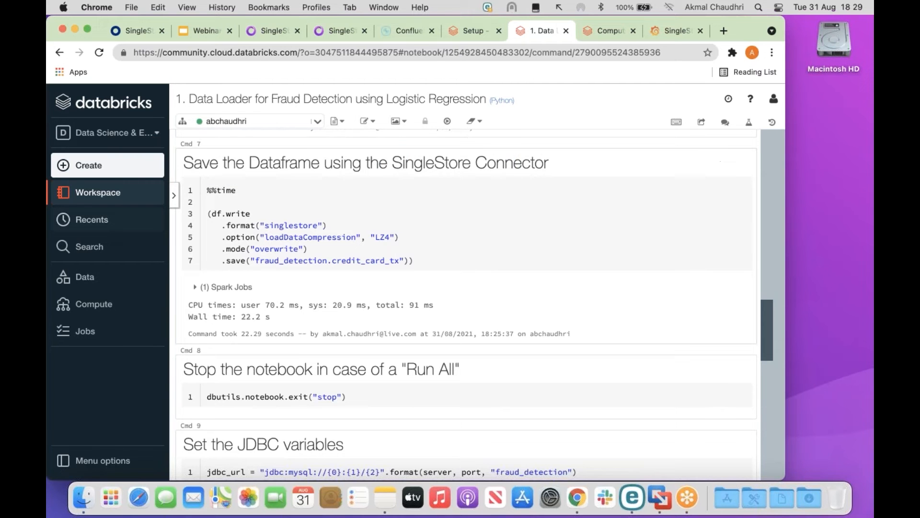
Open the '2. Fraud Detection using Logistic Regression' notebook and attach it to cluster abchaudhri.
{"action": "left_click", "coordinate": [115, 194]}
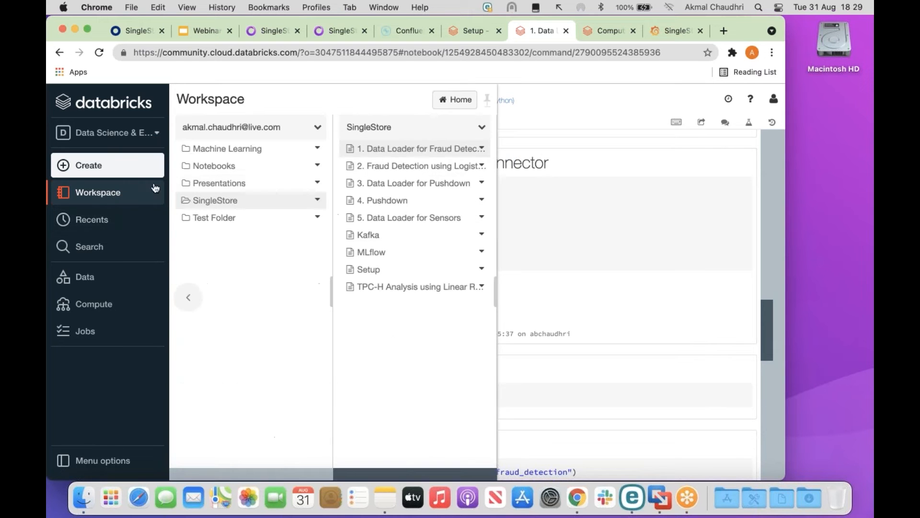
{"action": "left_click", "coordinate": [438, 165]}
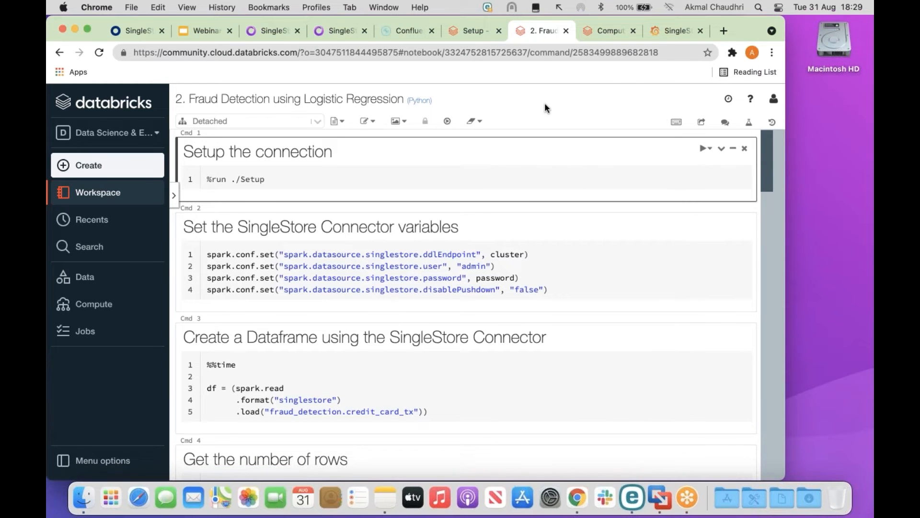
{"action": "left_click", "coordinate": [318, 123]}
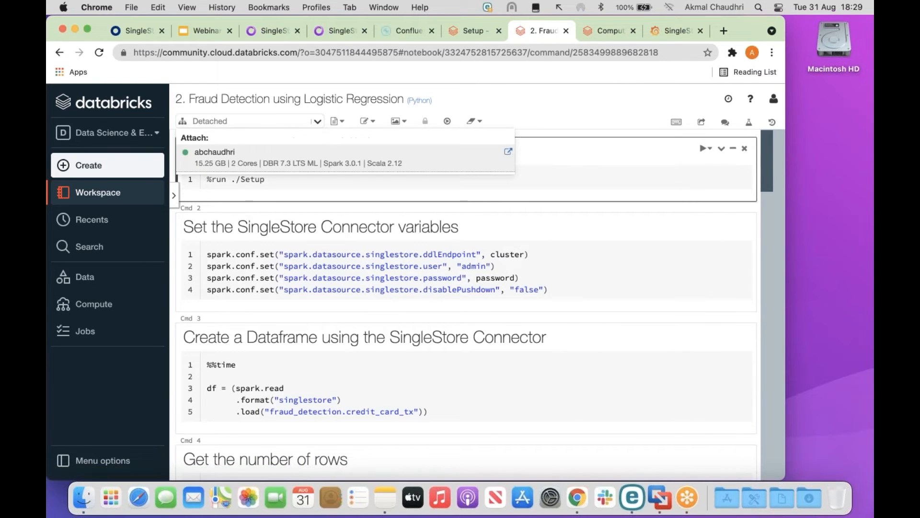
{"action": "left_click", "coordinate": [305, 156]}
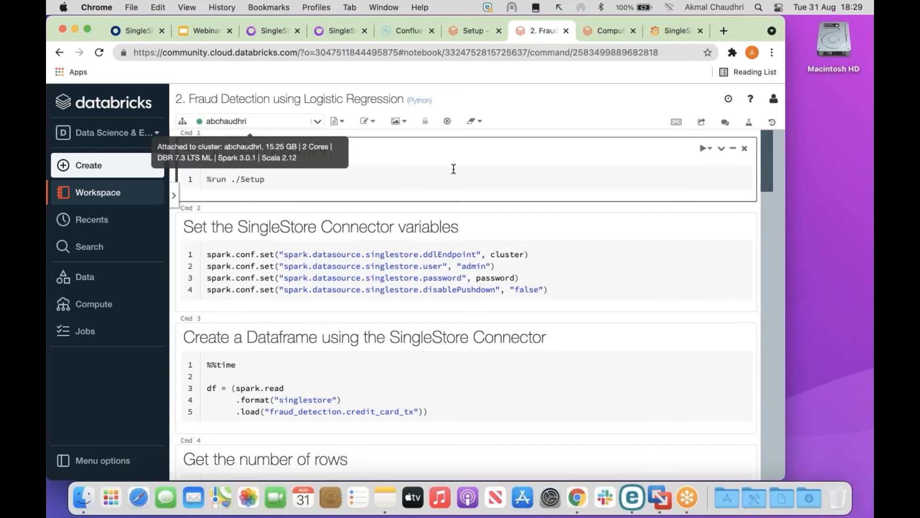
Run the Setup and connector-variable cells, then load fraud_detection.credit_card_tx into df (474 ms).
{"action": "left_click", "coordinate": [279, 179]}
{"action": "key", "text": "shift+Return"}
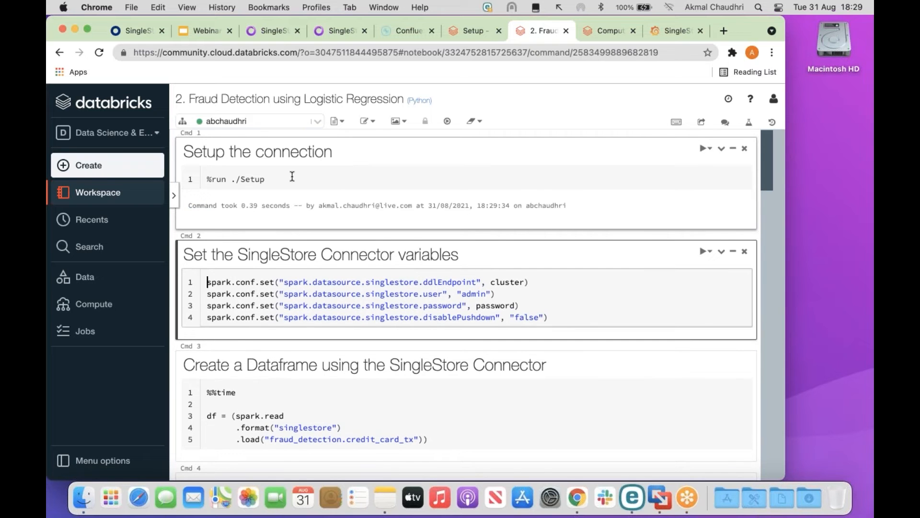
{"action": "key", "text": "shift+Return"}
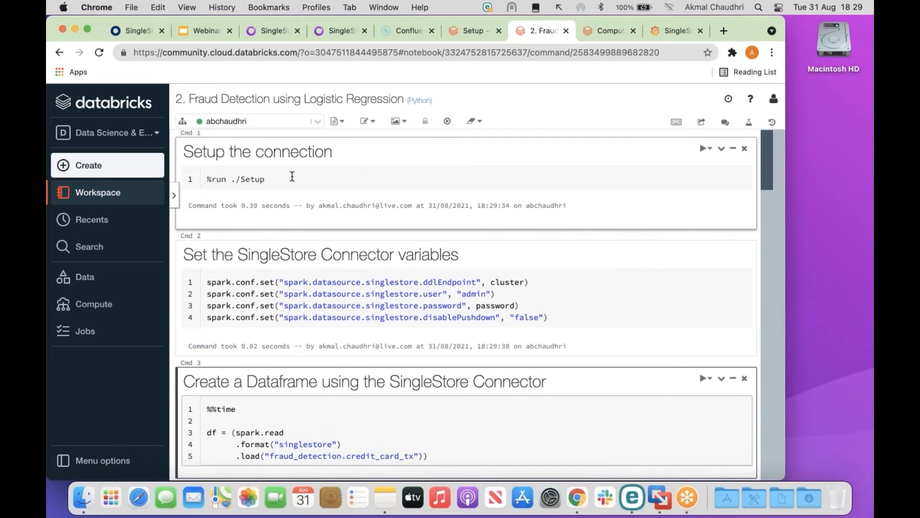
{"action": "scroll", "coordinate": [394, 200], "scroll_direction": "down", "scroll_amount": 5}
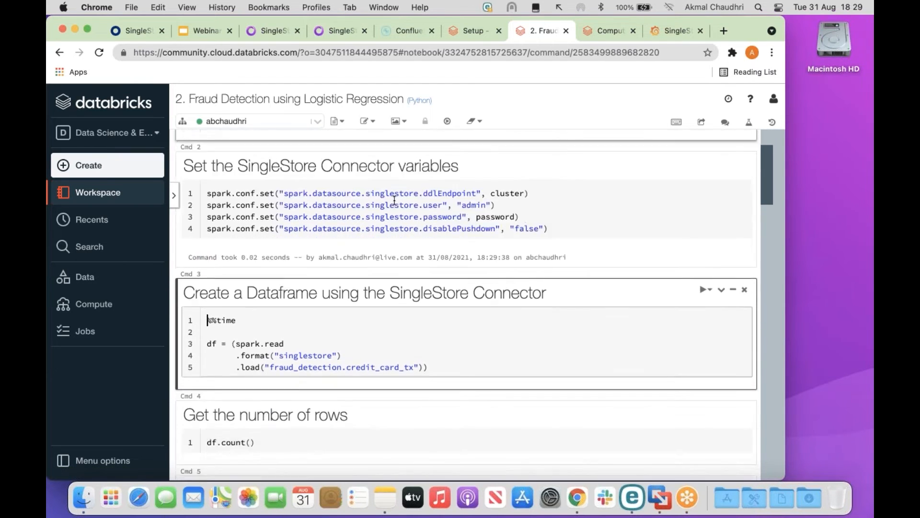
{"action": "scroll", "coordinate": [394, 200], "scroll_direction": "up", "scroll_amount": 1}
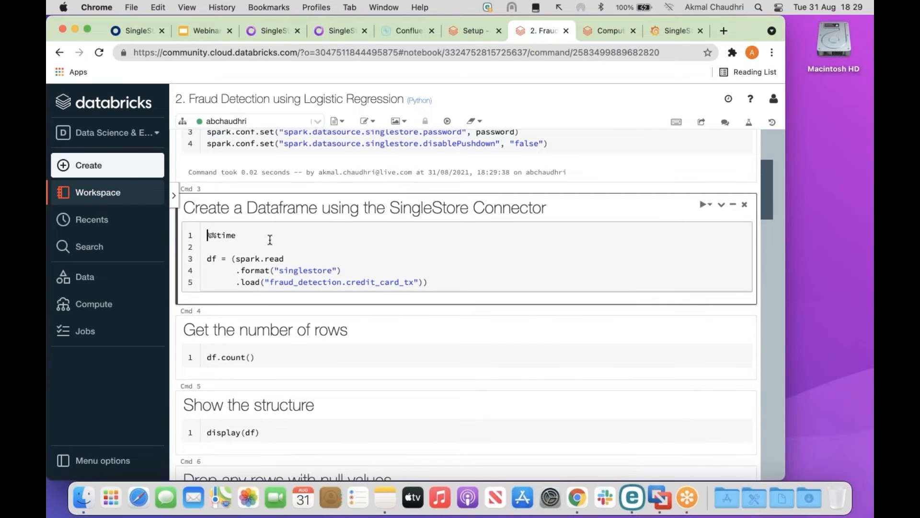
{"action": "left_click", "coordinate": [460, 282]}
{"action": "key", "text": "shift+Return"}
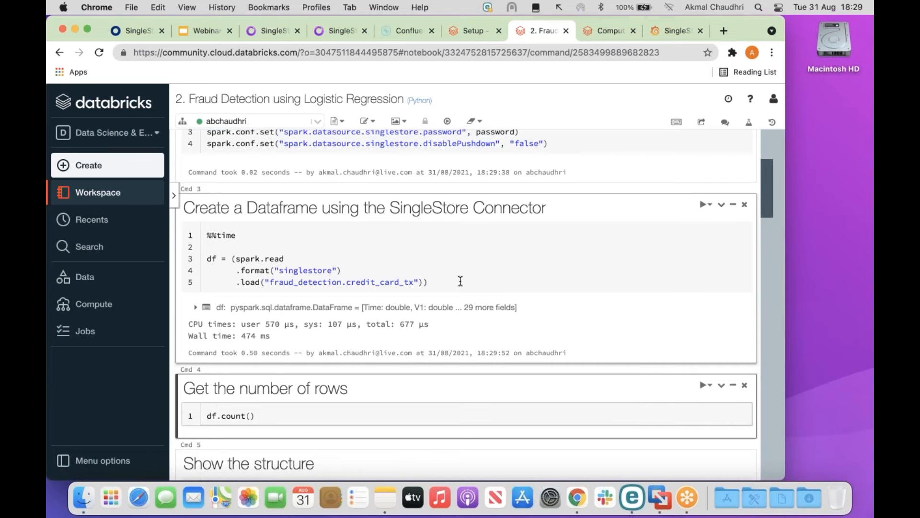
Count df's rows (284807) and display its table of Time, V1, V2 and more columns.
{"action": "scroll", "coordinate": [460, 281], "scroll_direction": "down", "scroll_amount": 2}
{"action": "scroll", "coordinate": [460, 281], "scroll_direction": "down", "scroll_amount": 3}
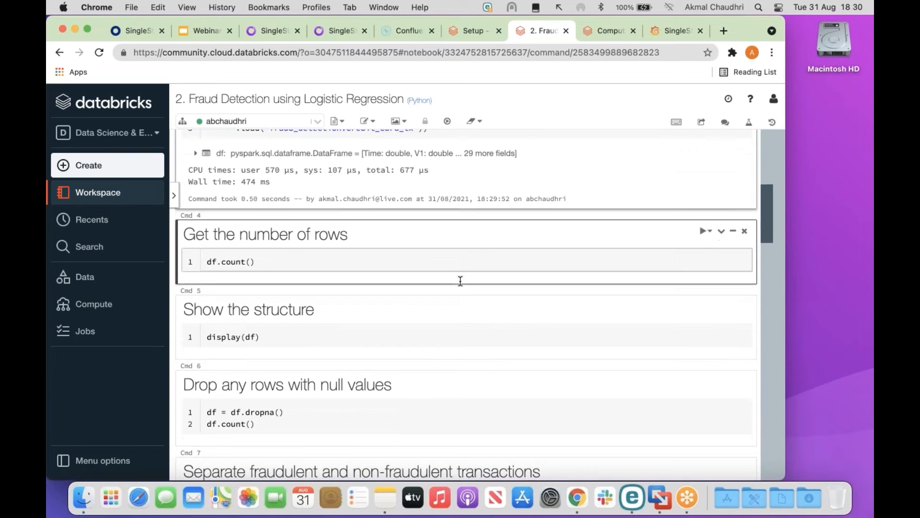
{"action": "key", "text": "shift+Return"}
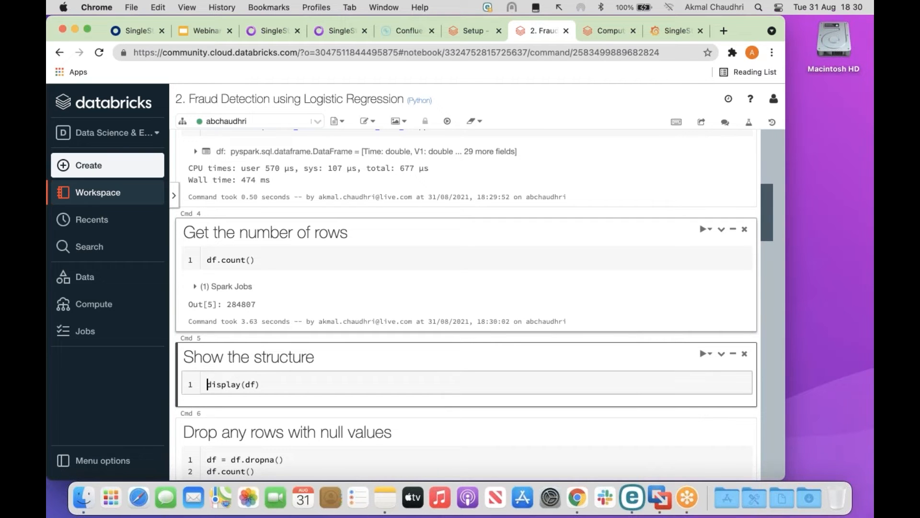
{"action": "scroll", "coordinate": [473, 304], "scroll_direction": "down", "scroll_amount": 5}
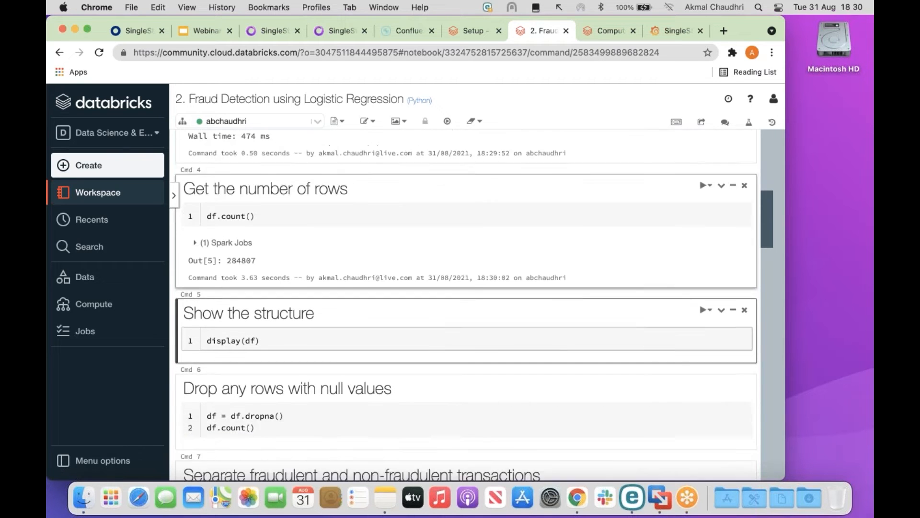
{"action": "key", "text": "shift+Return"}
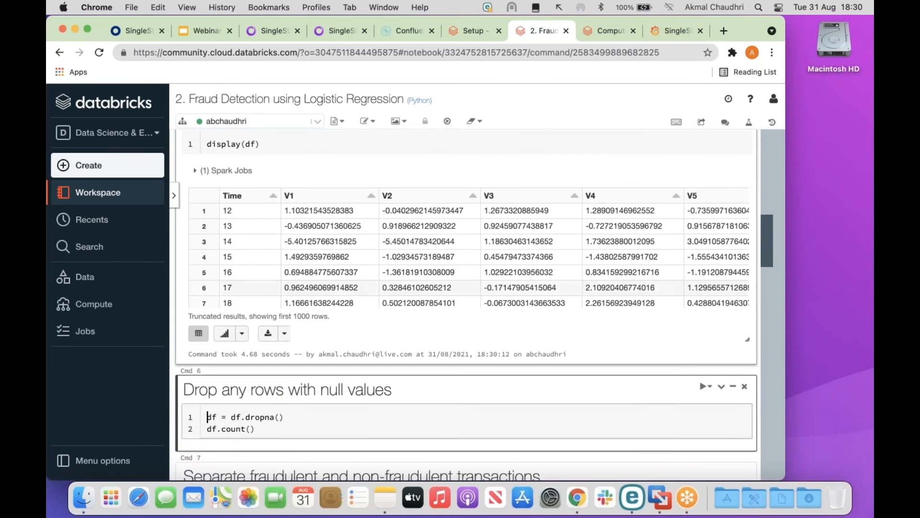
Select the Cmd 6 cell that drops null rows for editing.
{"action": "left_click_drag", "start_coordinate": [313, 303], "coordinate": [281, 310]}
{"action": "left_click_drag", "start_coordinate": [766, 240], "coordinate": [763, 257]}
{"action": "left_click", "coordinate": [293, 254]}
{"action": "left_click", "coordinate": [261, 254]}
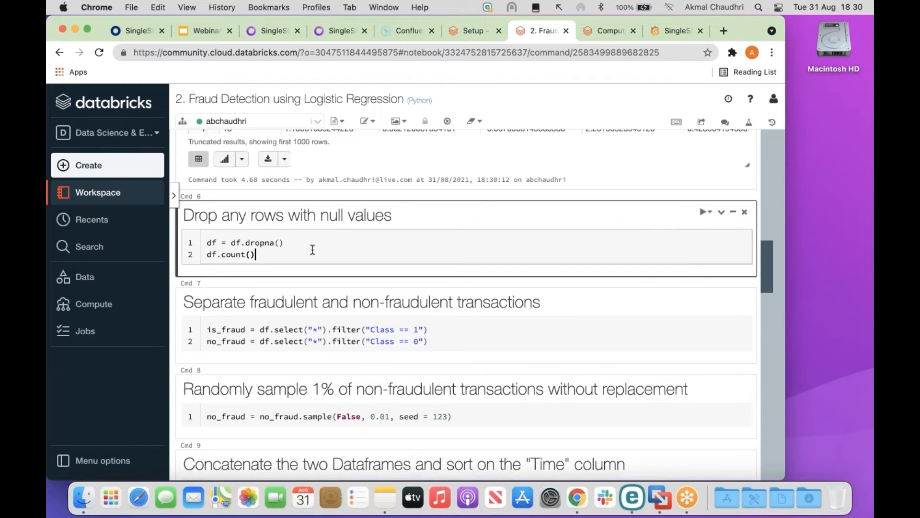
Run the df.dropna() and count cell, confirming df still has 284807 rows.
{"action": "key", "text": "shift+Return"}
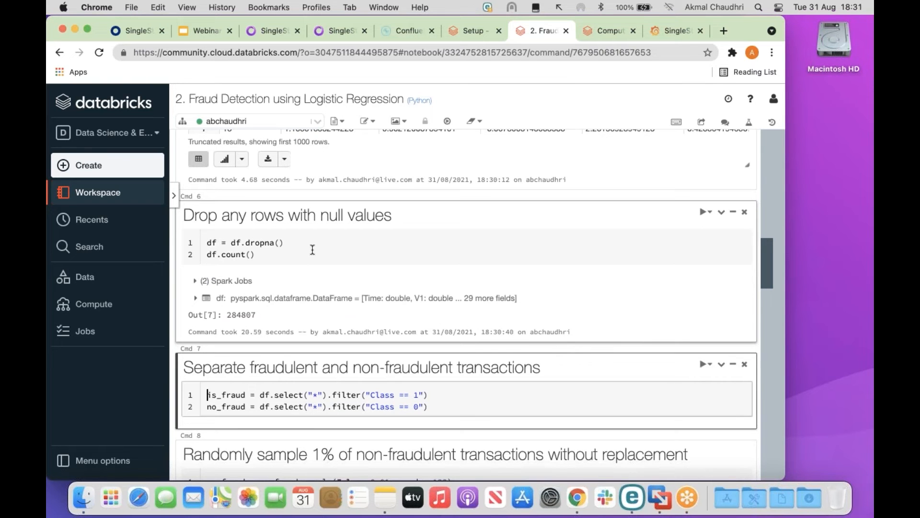
{"action": "scroll", "coordinate": [313, 249], "scroll_direction": "down", "scroll_amount": 5}
{"action": "scroll", "coordinate": [467, 302], "scroll_direction": "up", "scroll_amount": 1}
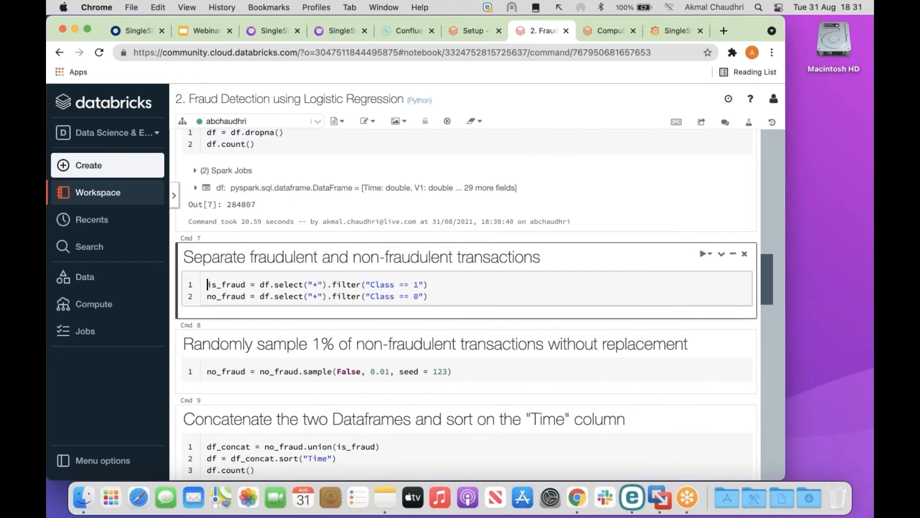
{"action": "scroll", "coordinate": [467, 288], "scroll_direction": "down", "scroll_amount": 2}
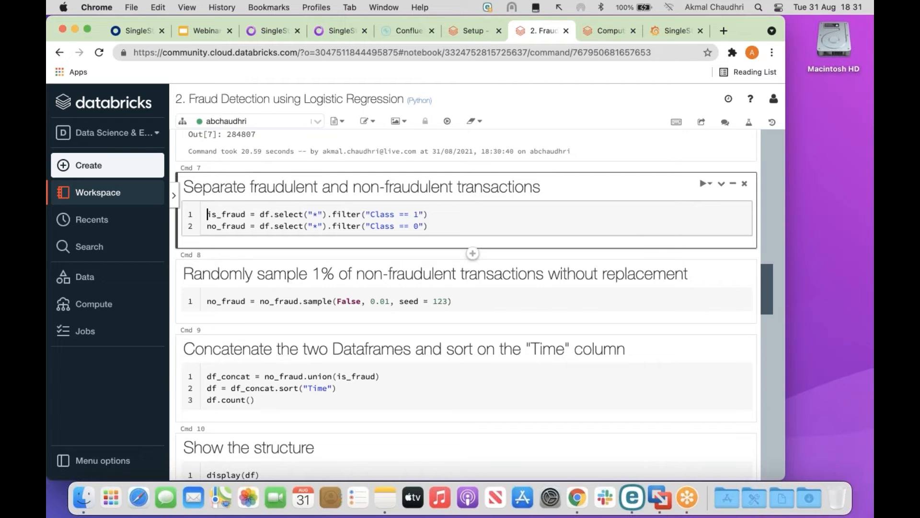
Separate the transactions into is_fraud and no_fraud DataFrames.
{"action": "key", "text": "shift+Return"}
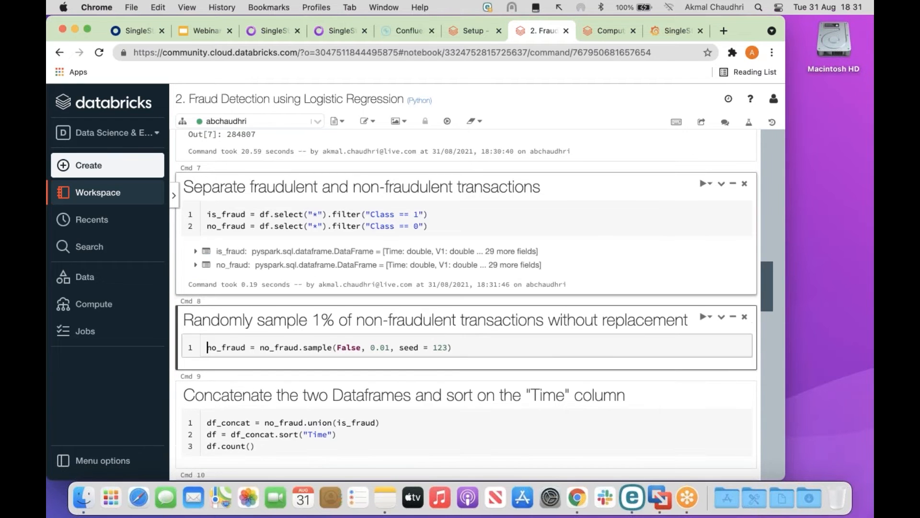
{"action": "scroll", "coordinate": [465, 297], "scroll_direction": "down", "scroll_amount": 1}
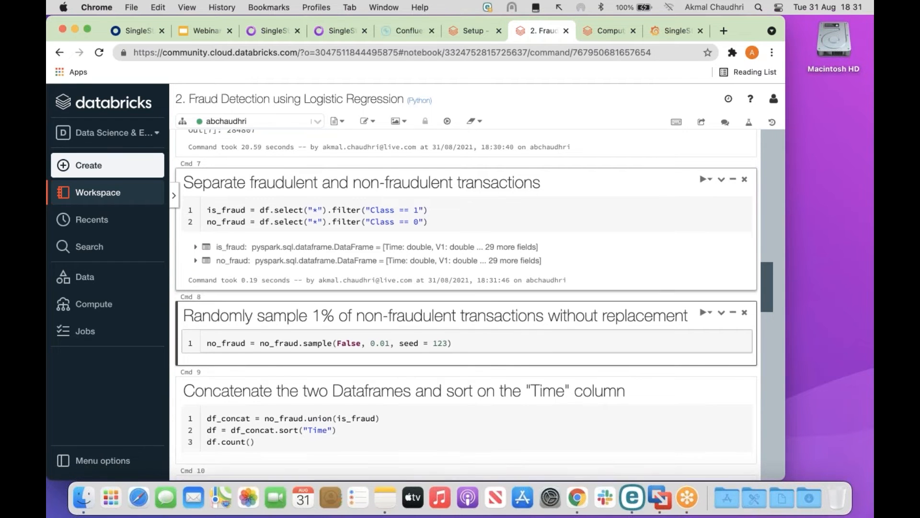
{"action": "scroll", "coordinate": [465, 297], "scroll_direction": "down", "scroll_amount": 3}
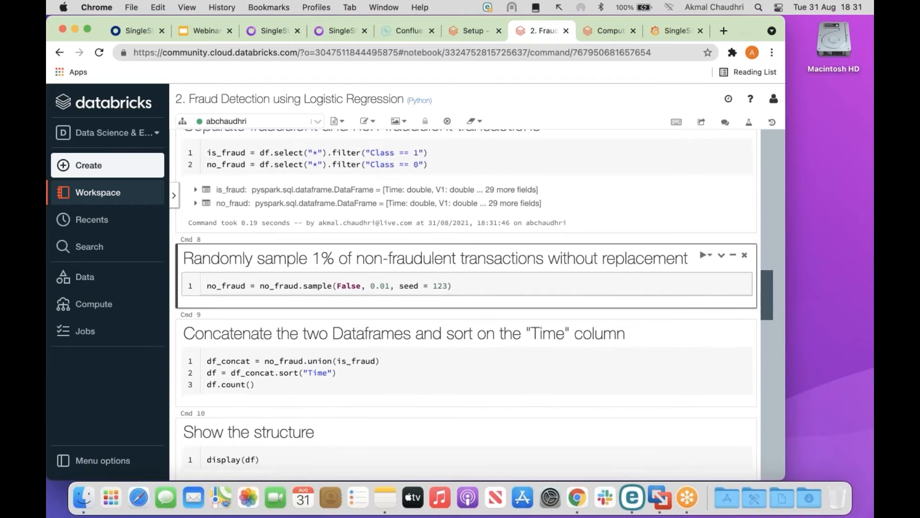
{"action": "scroll", "coordinate": [464, 297], "scroll_direction": "down", "scroll_amount": 3}
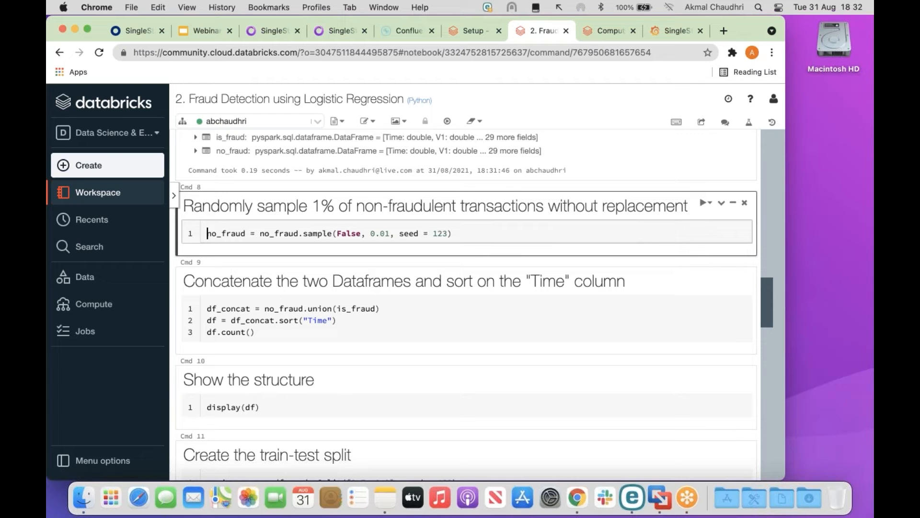
Randomly sample no_fraud down to 1% using seed 123.
{"action": "key", "text": "shift+Return"}
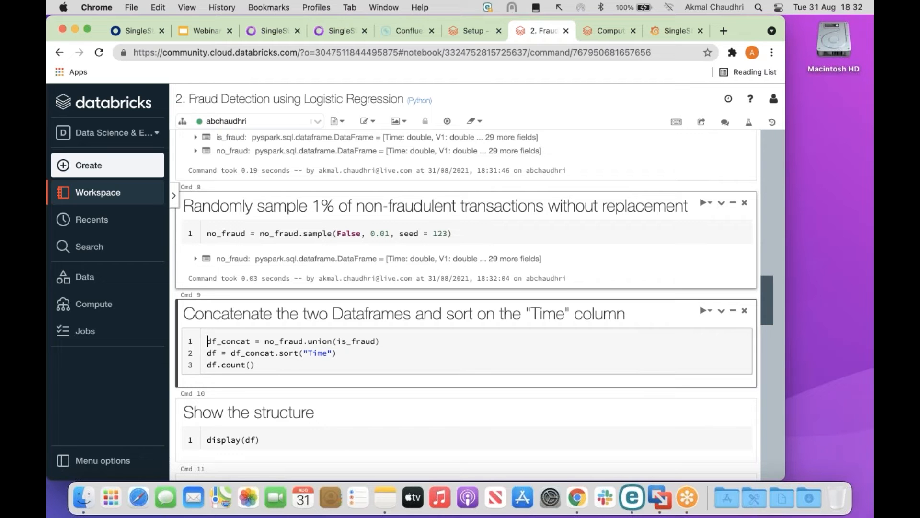
{"action": "scroll", "coordinate": [465, 306], "scroll_direction": "down", "scroll_amount": 2}
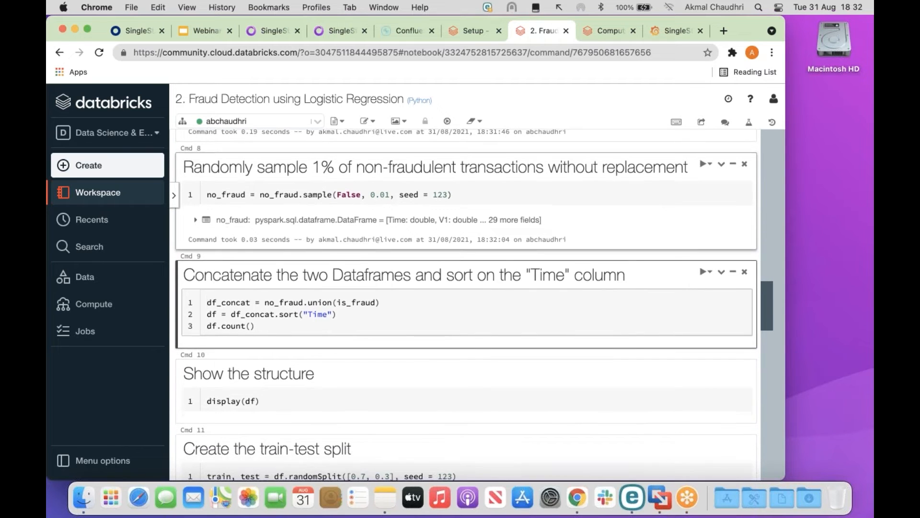
{"action": "scroll", "coordinate": [465, 307], "scroll_direction": "down", "scroll_amount": 1}
{"action": "scroll", "coordinate": [465, 306], "scroll_direction": "down", "scroll_amount": 5}
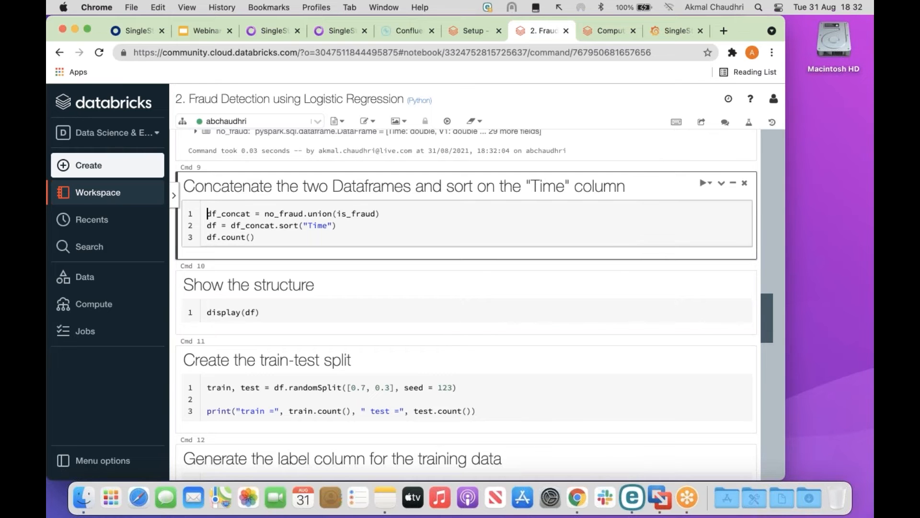
Concatenate is_fraud and no_fraud and sort on Time, giving 3292 rows.
{"action": "key", "text": "shift+Return"}
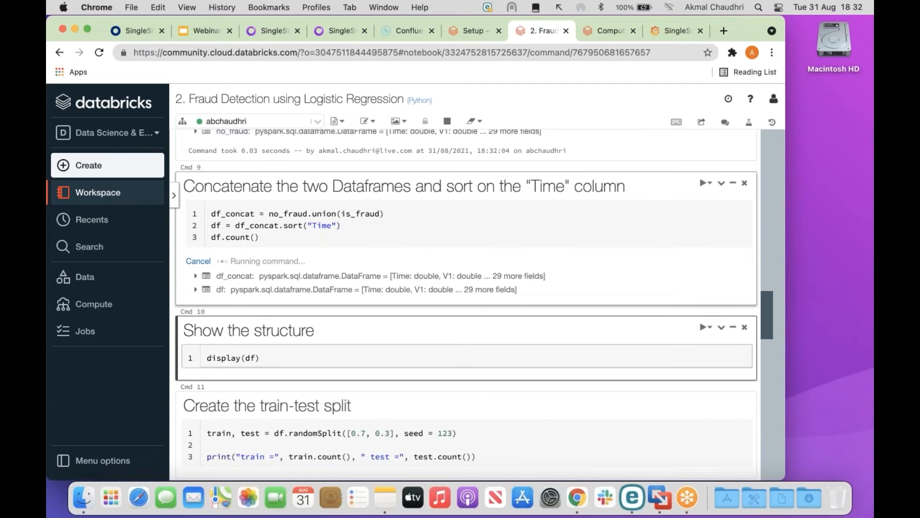
{"action": "scroll", "coordinate": [466, 220], "scroll_direction": "down", "scroll_amount": 2}
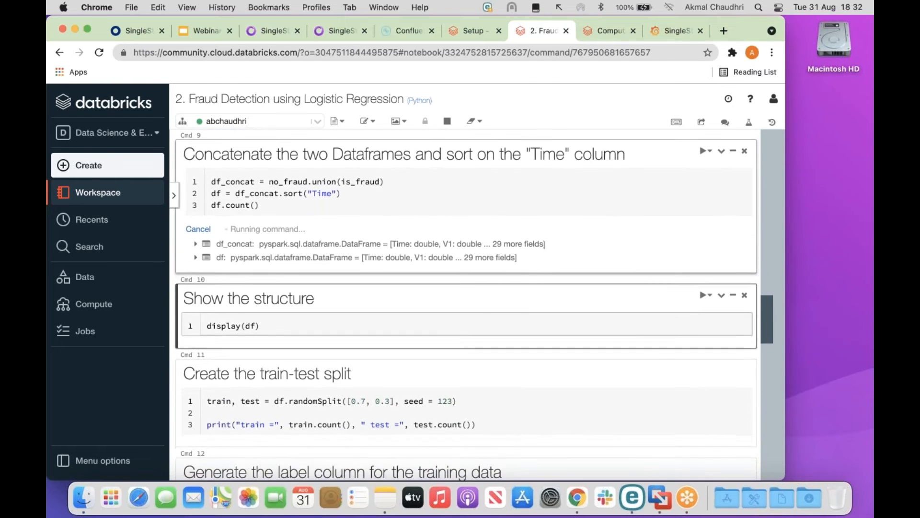
{"action": "scroll", "coordinate": [473, 249], "scroll_direction": "down", "scroll_amount": 2}
Display the combined table starting at Time 128, with Class 1 rows among Class 0.
{"action": "key", "text": "shift+Return"}
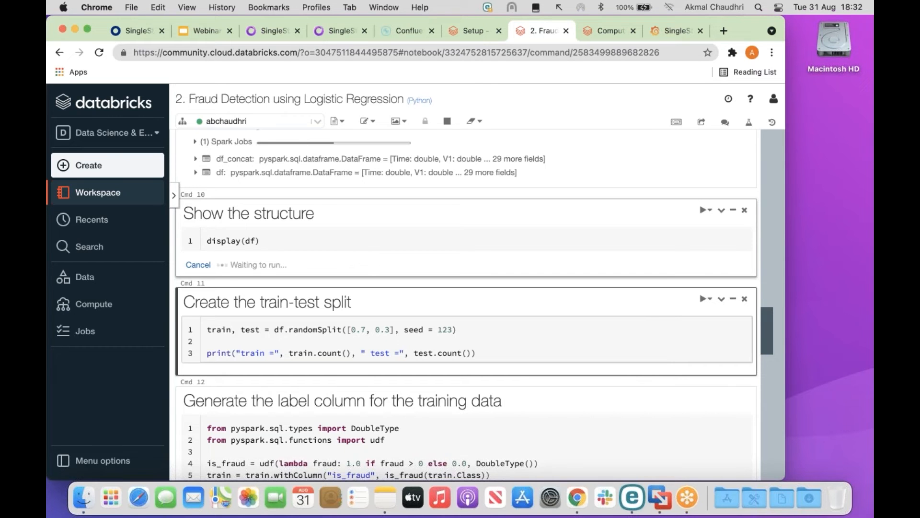
{"action": "scroll", "coordinate": [466, 239], "scroll_direction": "up", "scroll_amount": 2}
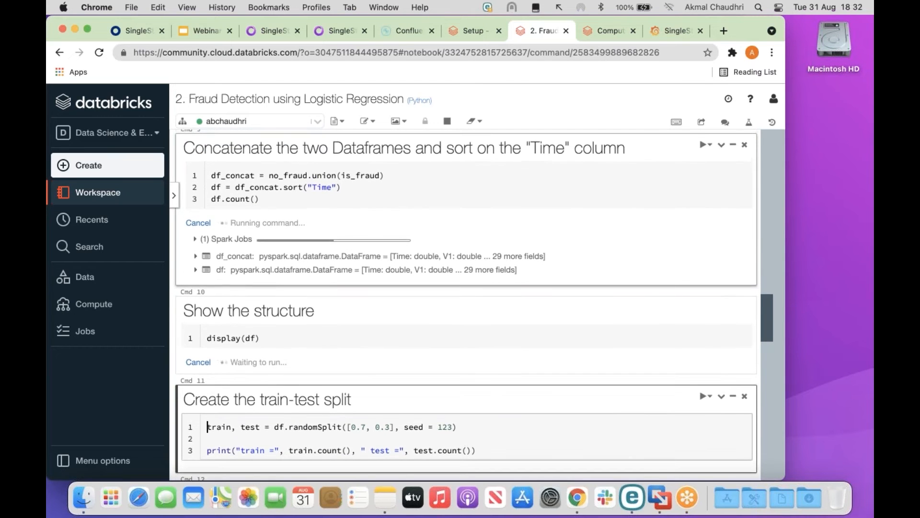
{"action": "scroll", "coordinate": [466, 240], "scroll_direction": "down", "scroll_amount": 1}
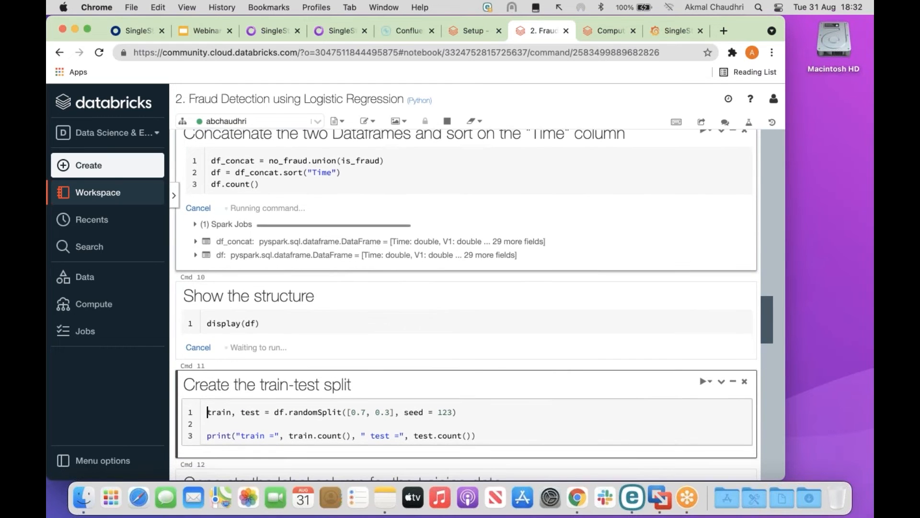
{"action": "scroll", "coordinate": [467, 305], "scroll_direction": "down", "scroll_amount": 3}
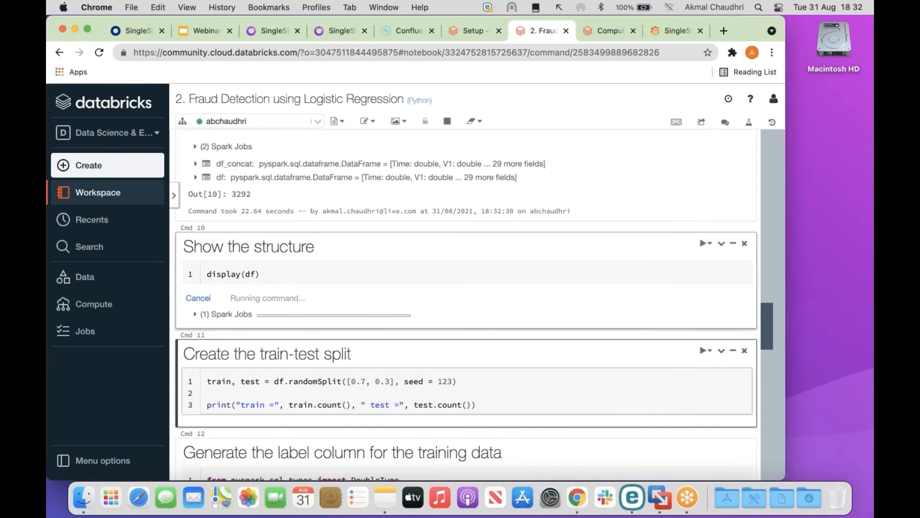
{"action": "scroll", "coordinate": [467, 305], "scroll_direction": "down", "scroll_amount": 4}
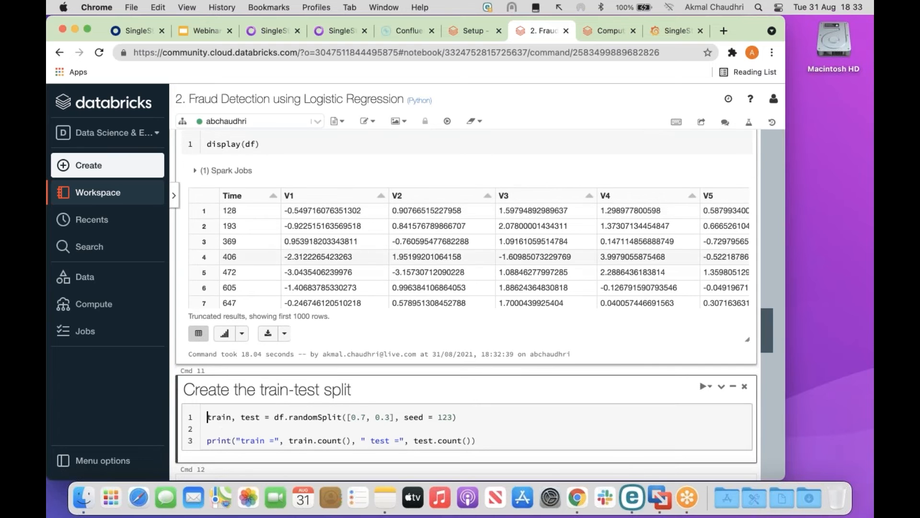
{"action": "mouse_move", "coordinate": [291, 304]}
{"action": "left_mouse_down"}
{"action": "mouse_move", "coordinate": [745, 288]}
{"action": "mouse_move", "coordinate": [545, 312]}
{"action": "mouse_move", "coordinate": [277, 301]}
{"action": "left_mouse_up"}
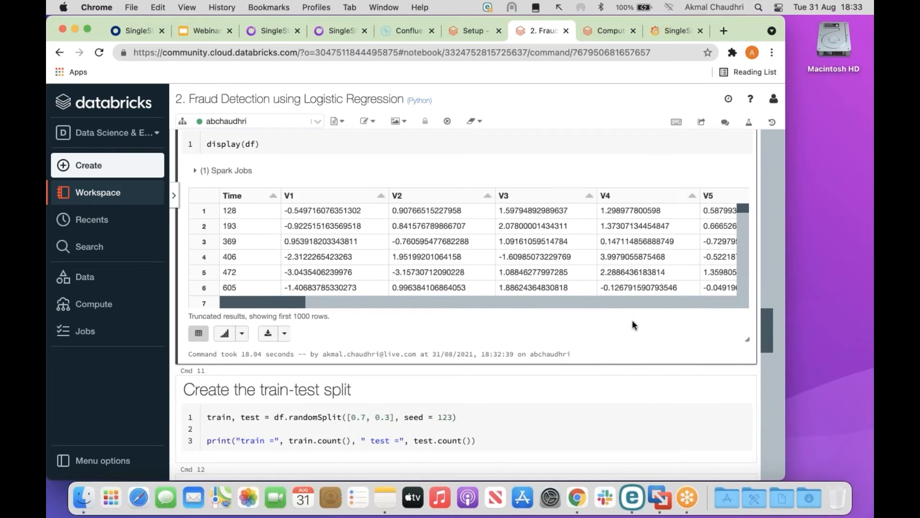
{"action": "scroll", "coordinate": [631, 320], "scroll_direction": "down", "scroll_amount": 5}
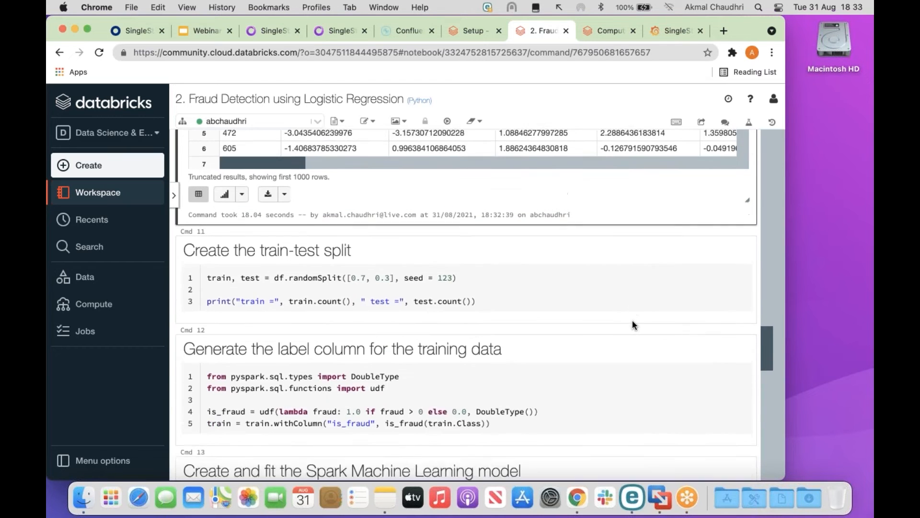
{"action": "scroll", "coordinate": [632, 320], "scroll_direction": "down", "scroll_amount": 1}
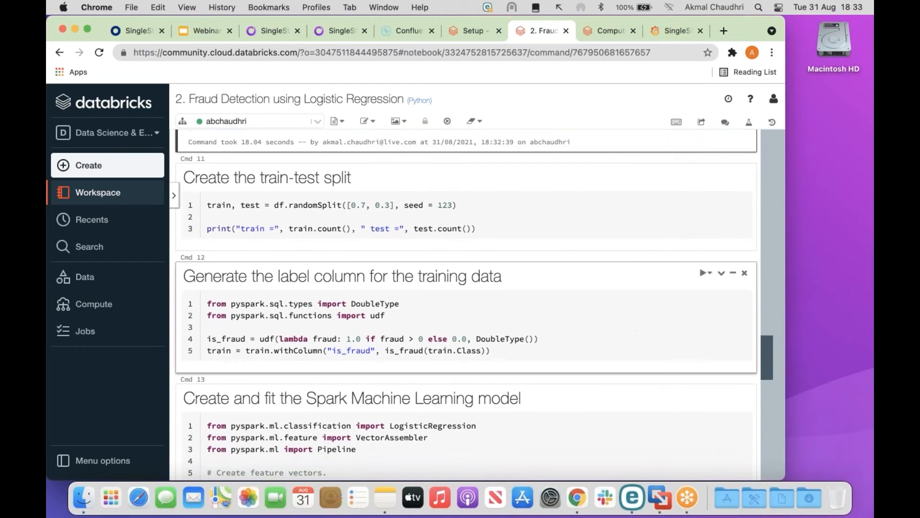
Run the 70/30 train-test split, giving train = 2281 and test = 1011 rows.
{"action": "left_click", "coordinate": [357, 210]}
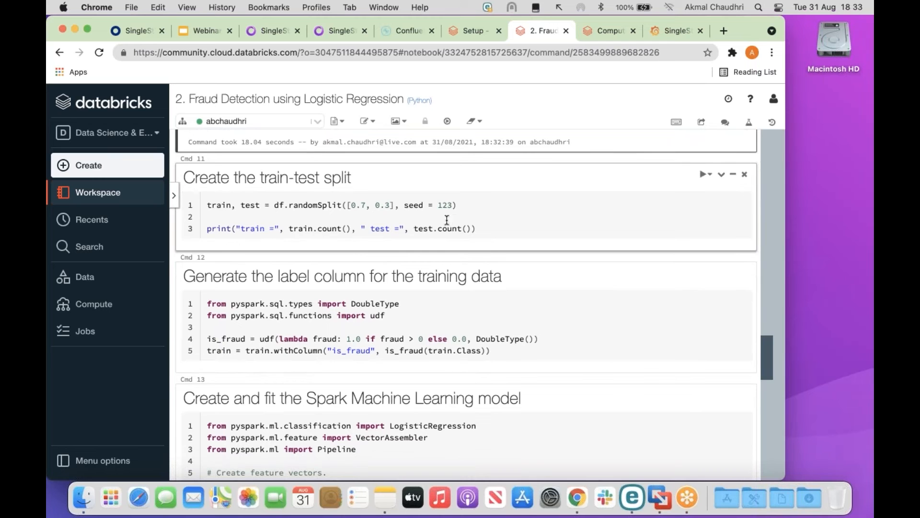
{"action": "left_click", "coordinate": [484, 229]}
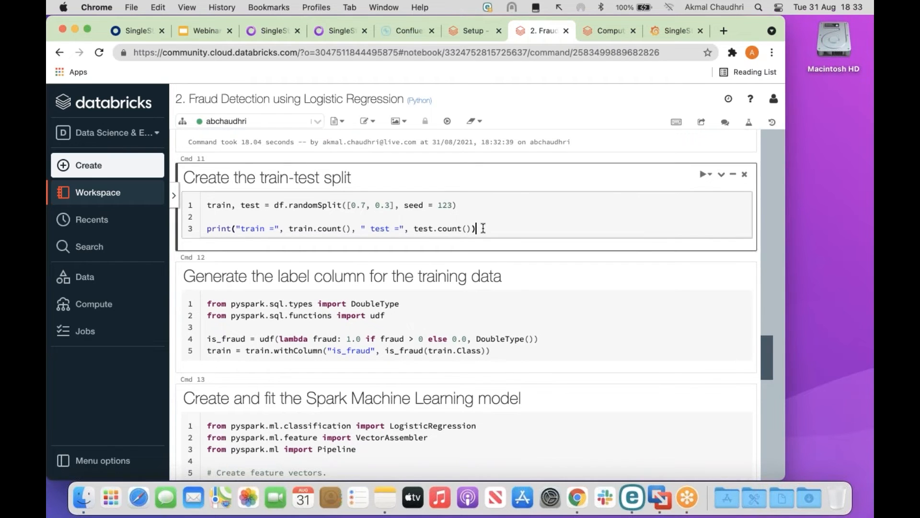
{"action": "key", "text": "shift+Return"}
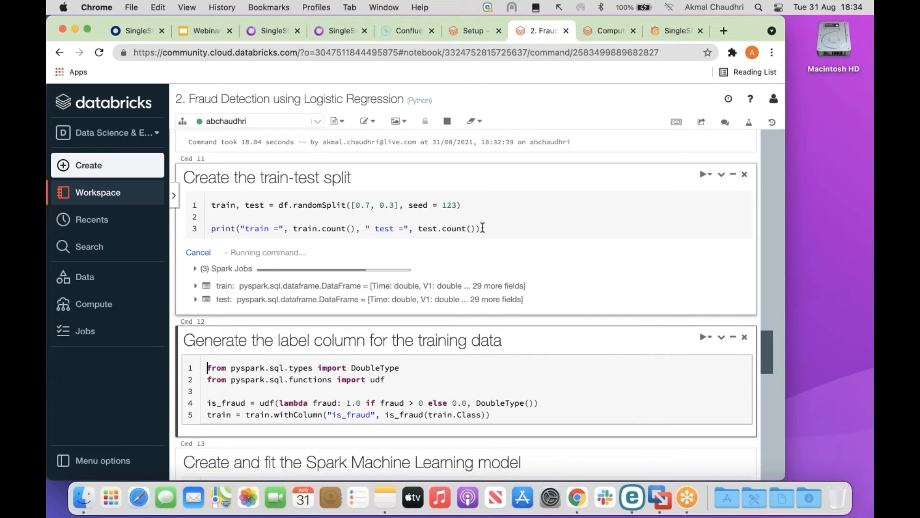
{"action": "scroll", "coordinate": [483, 228], "scroll_direction": "down", "scroll_amount": 2}
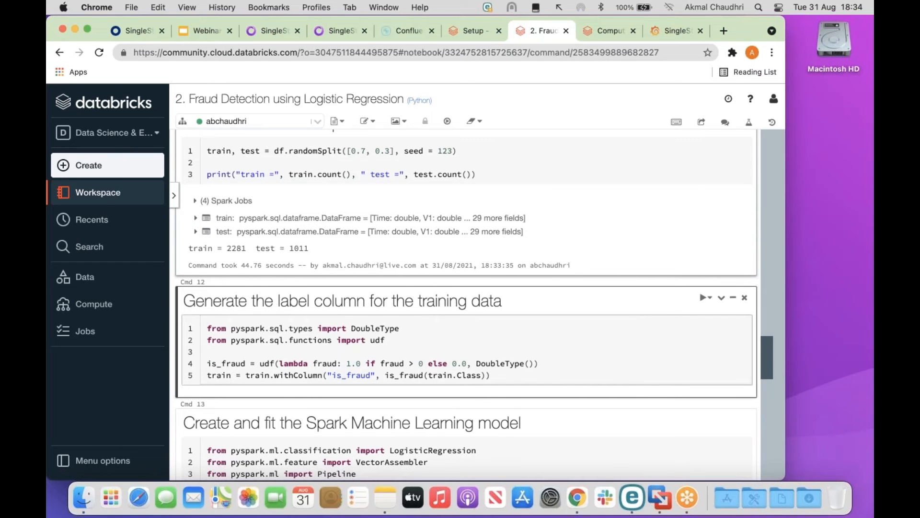
{"action": "scroll", "coordinate": [474, 305], "scroll_direction": "down", "scroll_amount": 3}
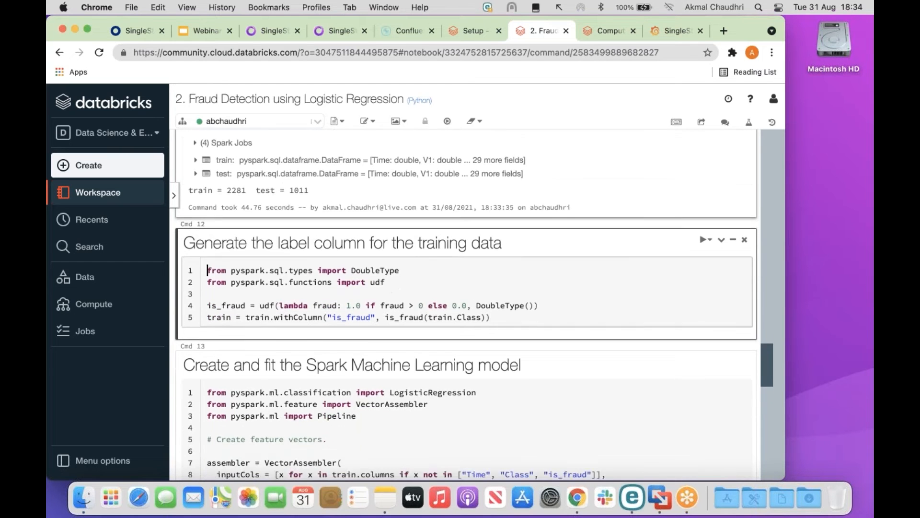
{"action": "scroll", "coordinate": [474, 305], "scroll_direction": "down", "scroll_amount": 4}
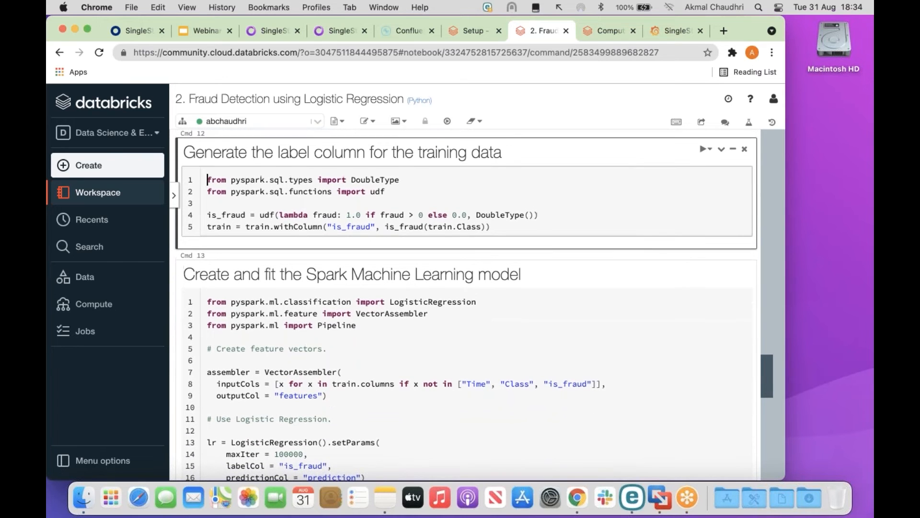
Add the is_fraud label column to train and fit the logistic regression pipeline (maxIter 100000).
{"action": "key", "text": "shift+Return"}
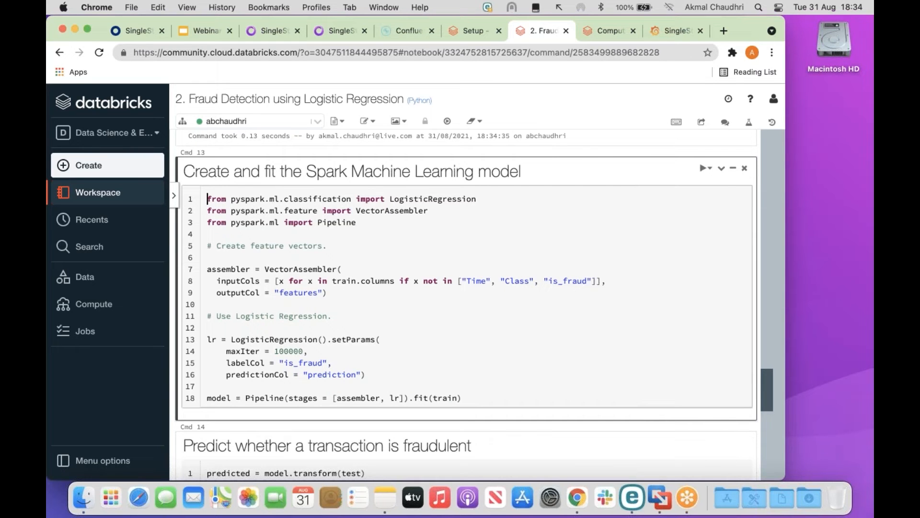
{"action": "scroll", "coordinate": [473, 305], "scroll_direction": "down", "scroll_amount": 2}
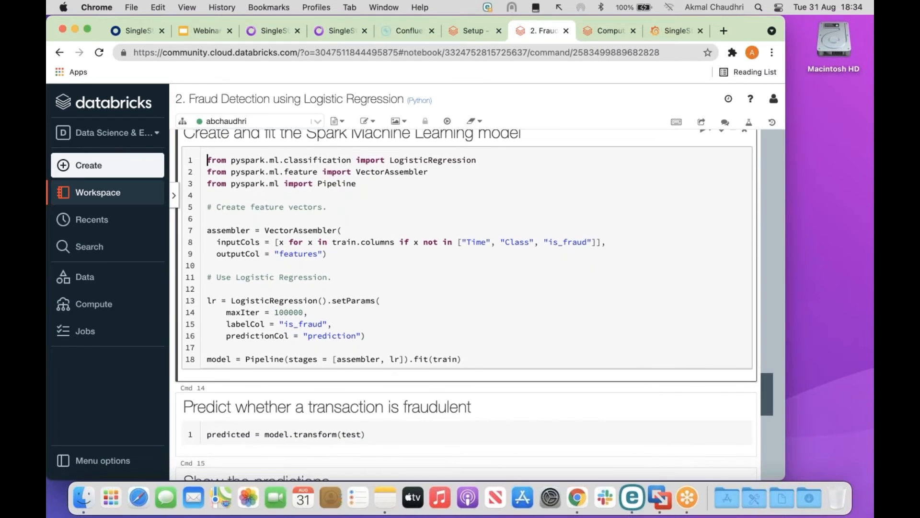
{"action": "key", "text": "shift+Return"}
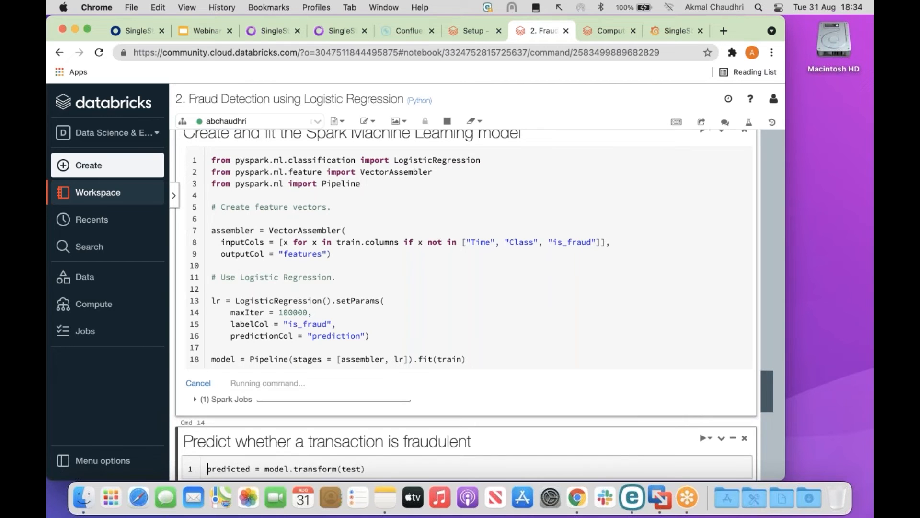
{"action": "scroll", "coordinate": [465, 304], "scroll_direction": "down", "scroll_amount": 3}
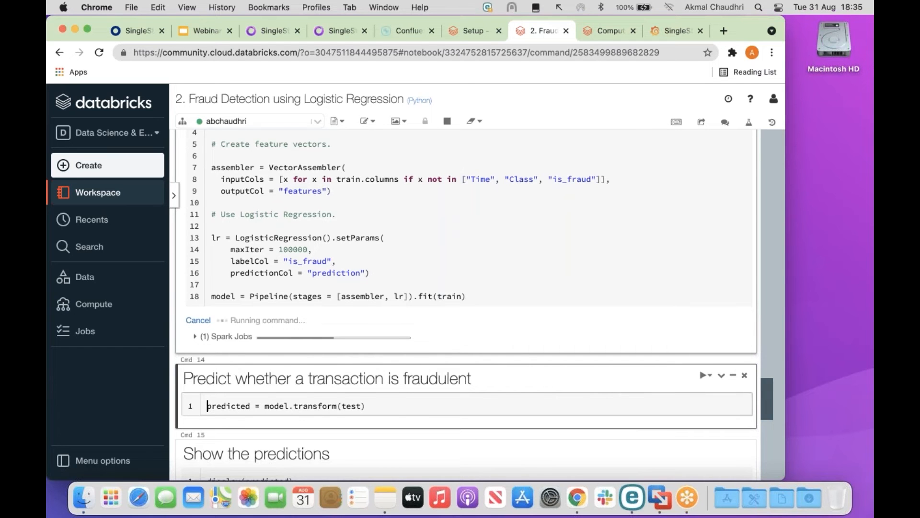
{"action": "scroll", "coordinate": [396, 257], "scroll_direction": "down", "scroll_amount": 3}
{"action": "left_click", "coordinate": [396, 257]}
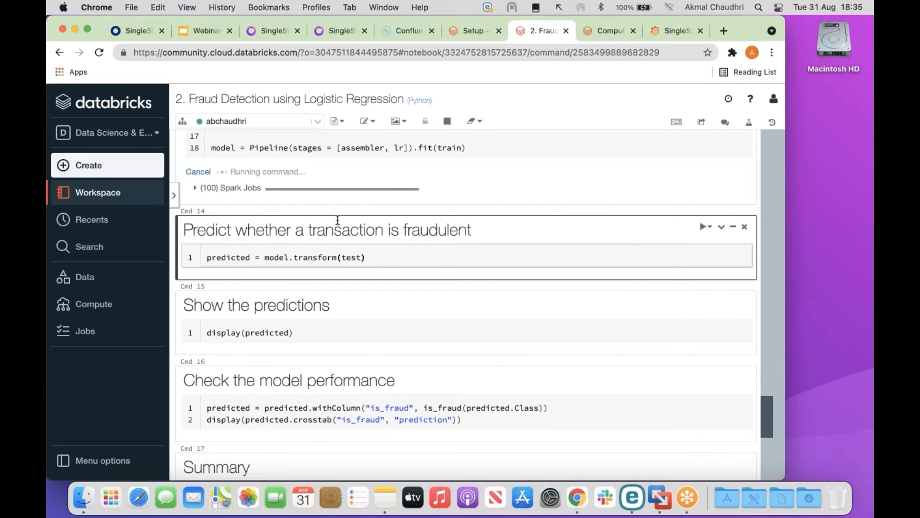
{"action": "left_click", "coordinate": [238, 189]}
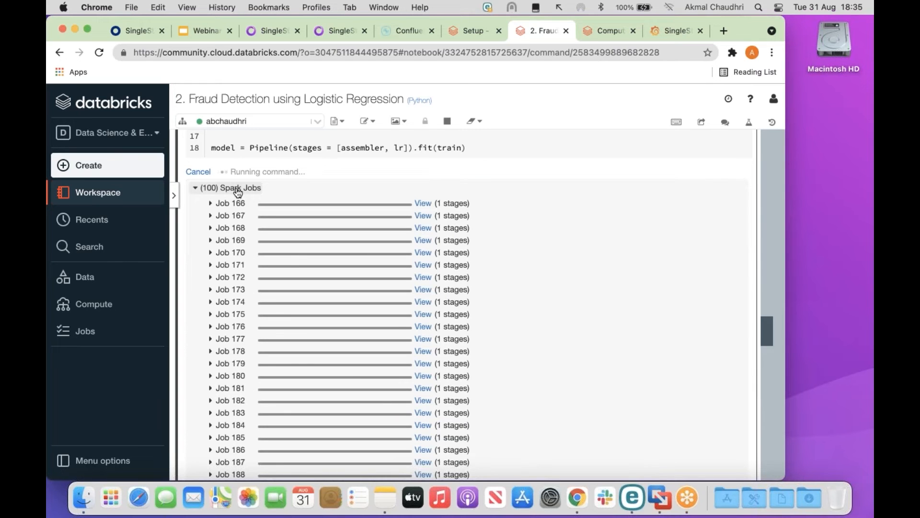
{"action": "left_click", "coordinate": [238, 189]}
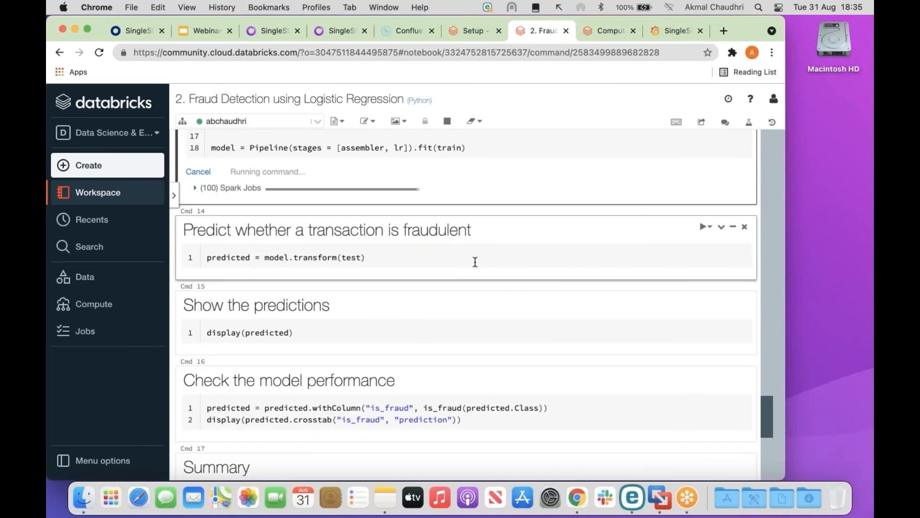
{"action": "scroll", "coordinate": [475, 262], "scroll_direction": "up", "scroll_amount": 3}
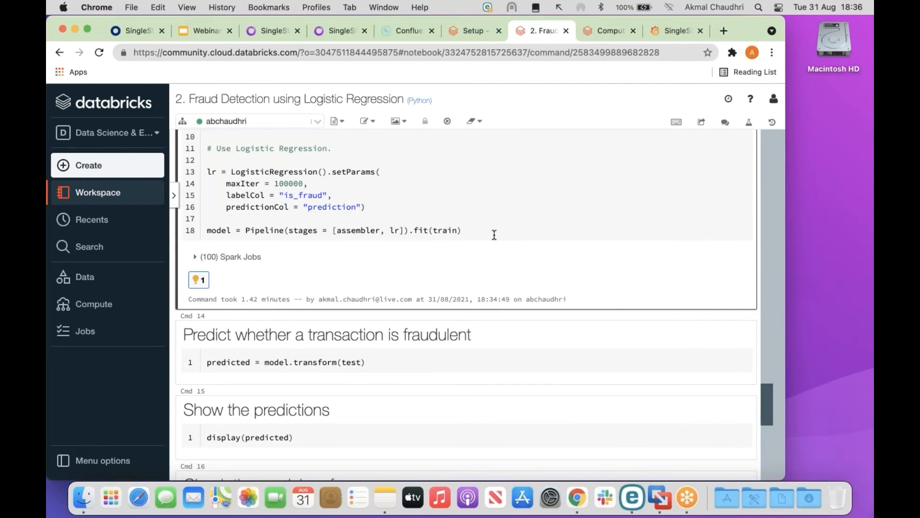
{"action": "scroll", "coordinate": [494, 234], "scroll_direction": "down", "scroll_amount": 5}
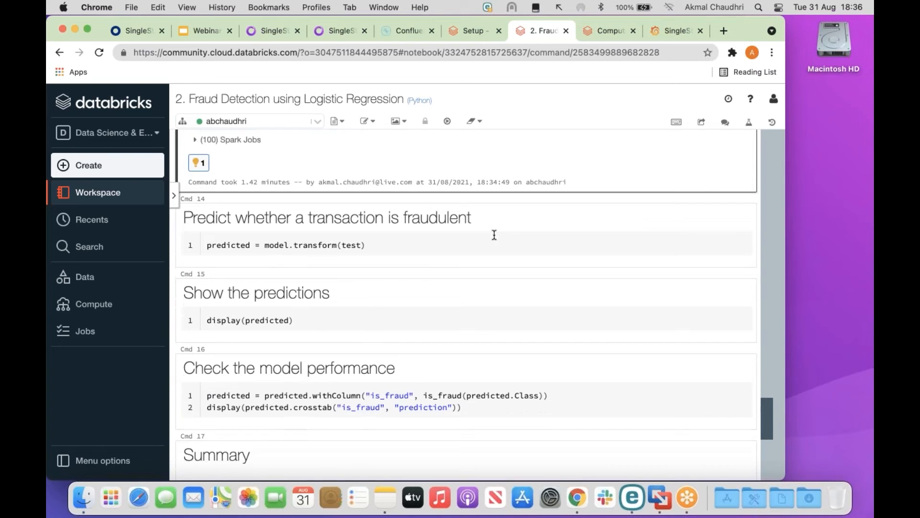
Predict fraud on the test data with the fitted model.
{"action": "left_click", "coordinate": [393, 216]}
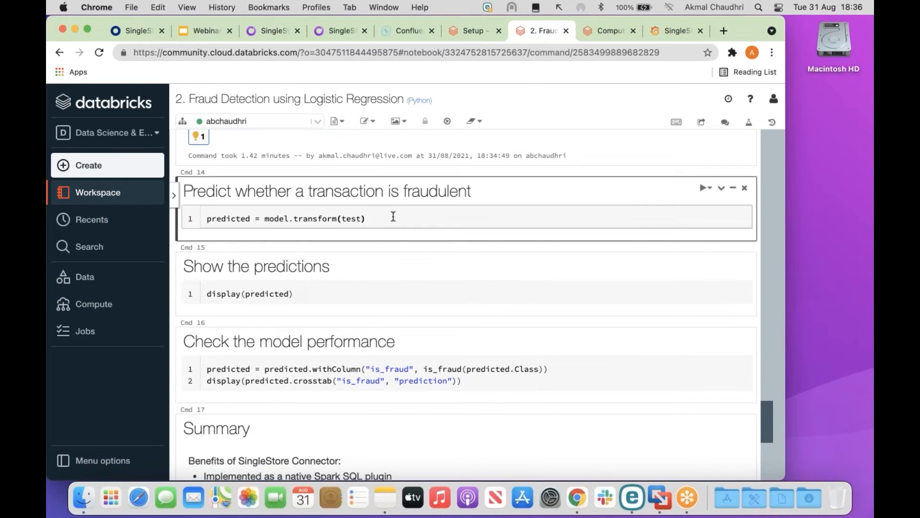
{"action": "key", "text": "shift+Return"}
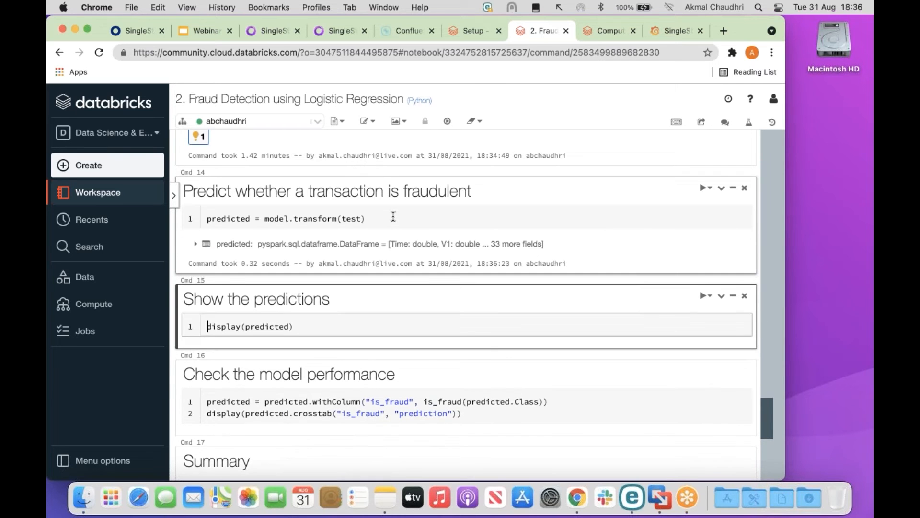
{"action": "scroll", "coordinate": [392, 217], "scroll_direction": "down", "scroll_amount": 3}
{"action": "scroll", "coordinate": [393, 217], "scroll_direction": "down", "scroll_amount": 1}
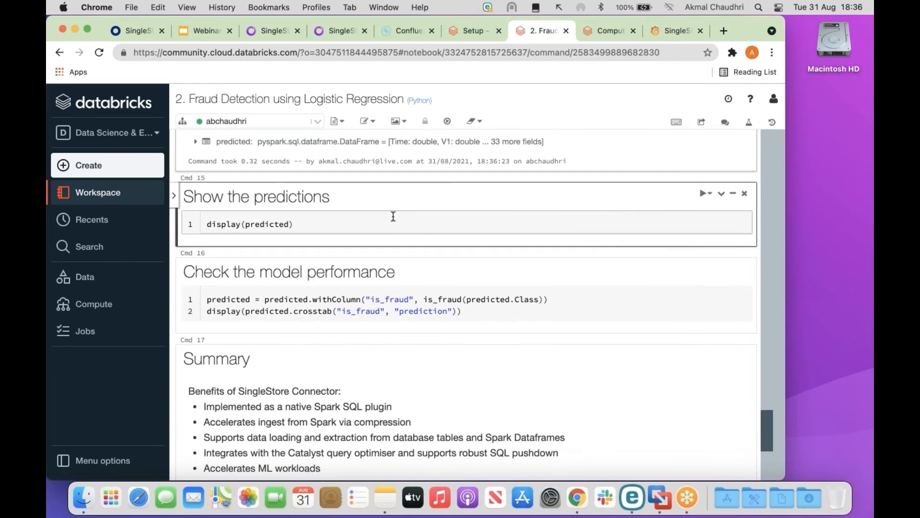
Display the predictions table and scroll right to the probability and prediction columns.
{"action": "key", "text": "shift+Return"}
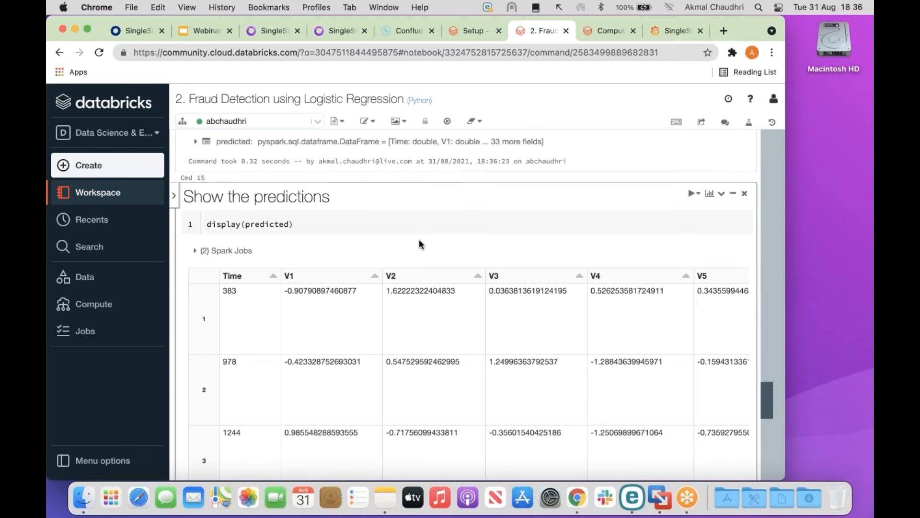
{"action": "scroll", "coordinate": [418, 239], "scroll_direction": "down", "scroll_amount": 4}
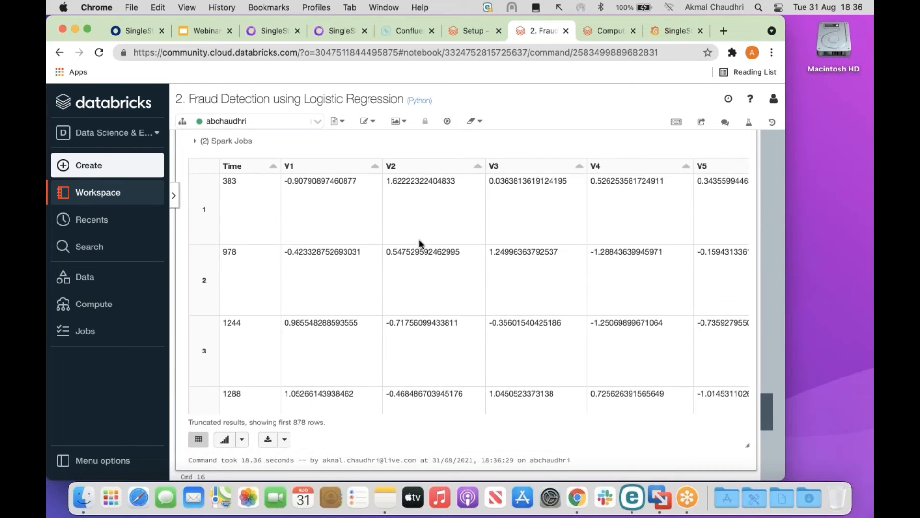
{"action": "left_click", "coordinate": [538, 366]}
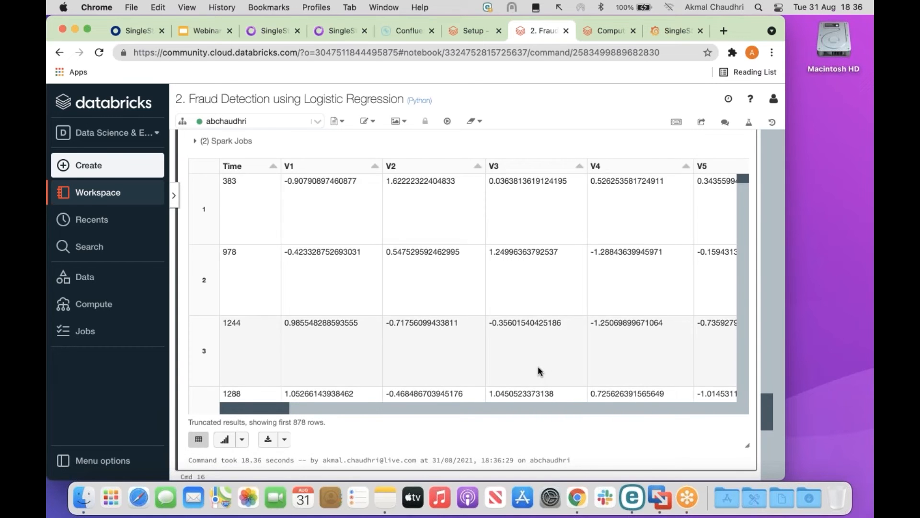
{"action": "scroll", "coordinate": [537, 367], "scroll_direction": "right", "scroll_amount": 15}
{"action": "scroll", "coordinate": [537, 366], "scroll_direction": "right", "scroll_amount": 10}
{"action": "scroll", "coordinate": [537, 366], "scroll_direction": "right", "scroll_amount": 10}
{"action": "scroll", "coordinate": [537, 366], "scroll_direction": "right", "scroll_amount": 5}
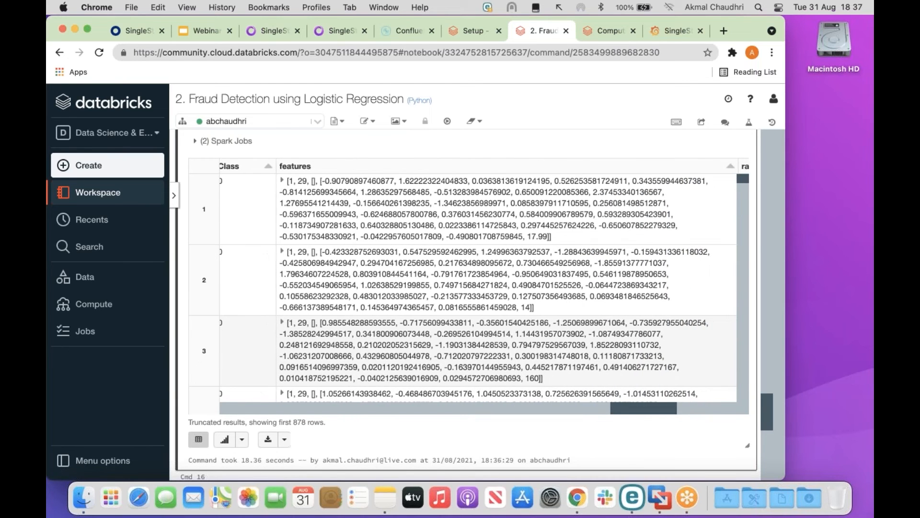
{"action": "scroll", "coordinate": [538, 366], "scroll_direction": "right", "scroll_amount": 6}
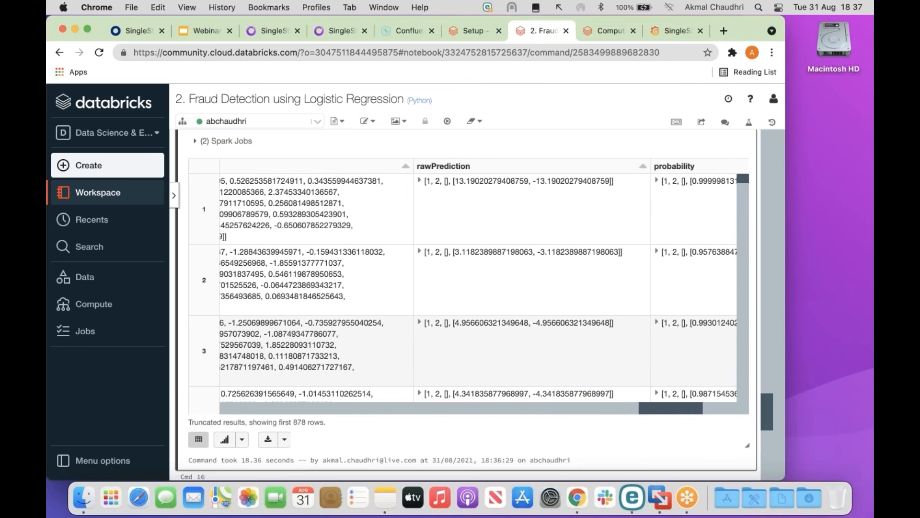
{"action": "scroll", "coordinate": [538, 367], "scroll_direction": "right", "scroll_amount": 5}
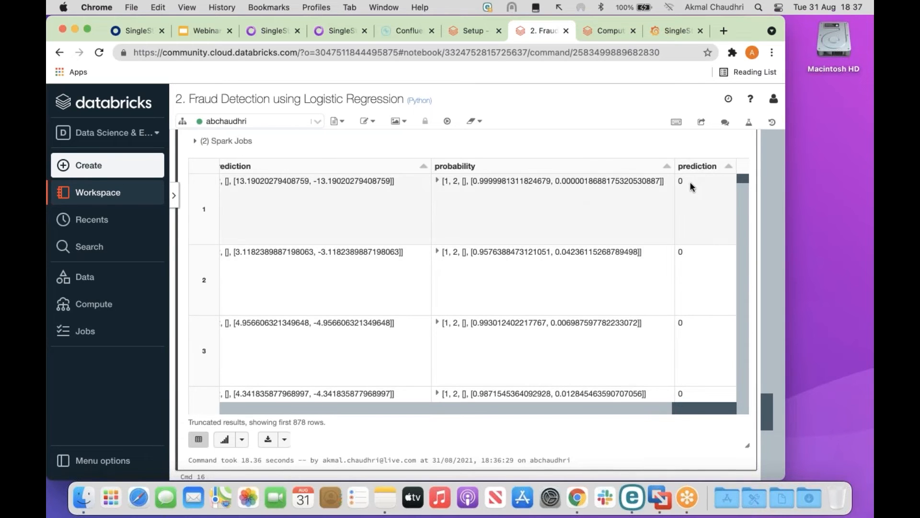
{"action": "left_click_drag", "start_coordinate": [562, 119], "coordinate": [670, 165]}
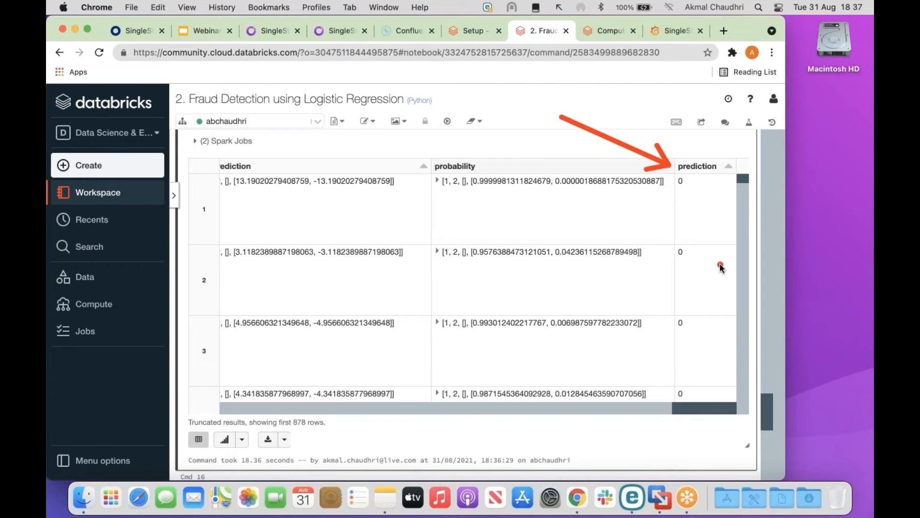
{"action": "scroll", "coordinate": [622, 255], "scroll_direction": "down", "scroll_amount": 5}
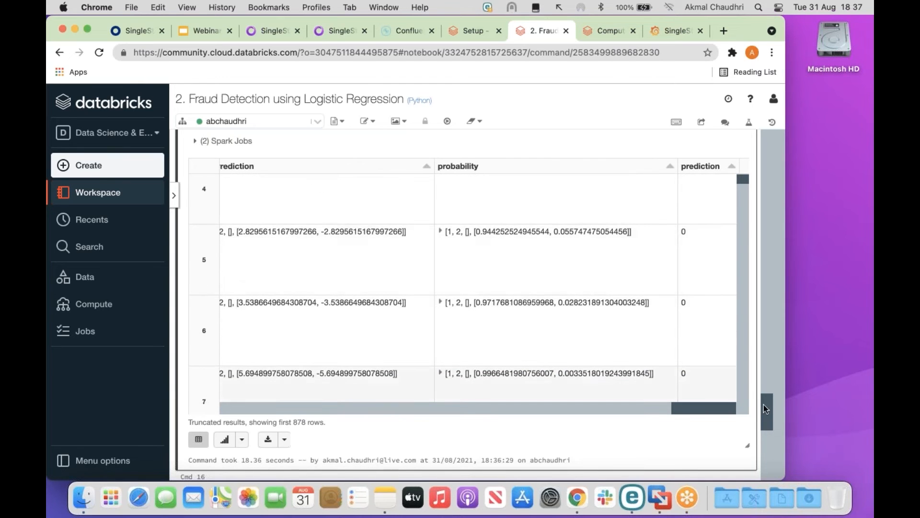
{"action": "scroll", "coordinate": [762, 404], "scroll_direction": "down", "scroll_amount": 5}
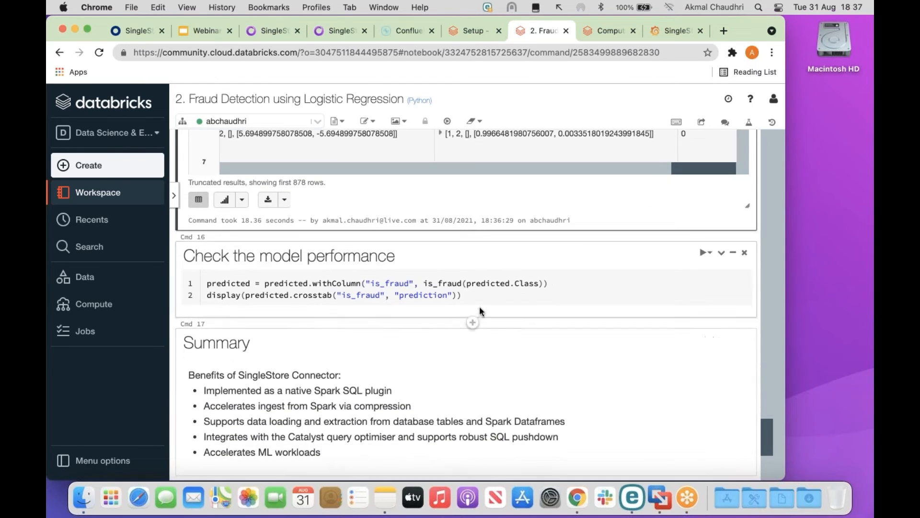
Compute the actual-versus-predicted crosstab (863, 8, 15, 125) and sort by is_fraud_prediction ascending.
{"action": "left_click", "coordinate": [476, 295]}
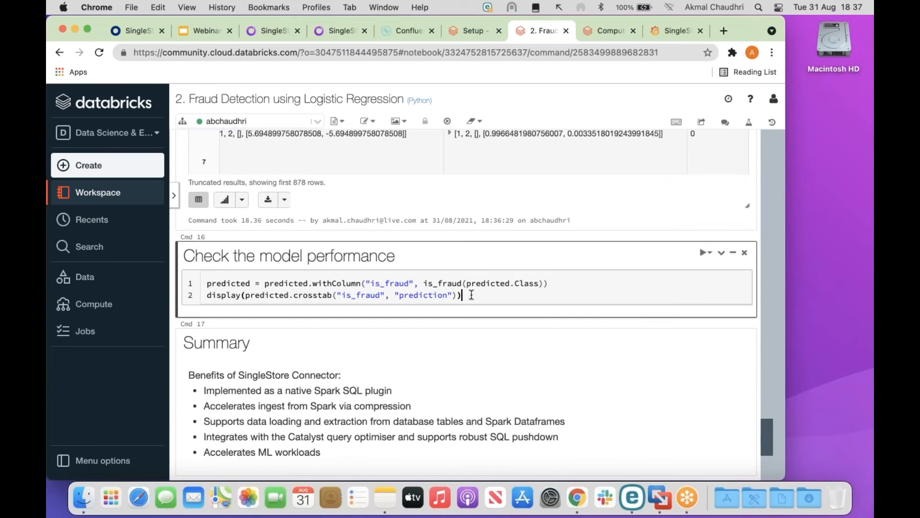
{"action": "key", "text": "shift+Return"}
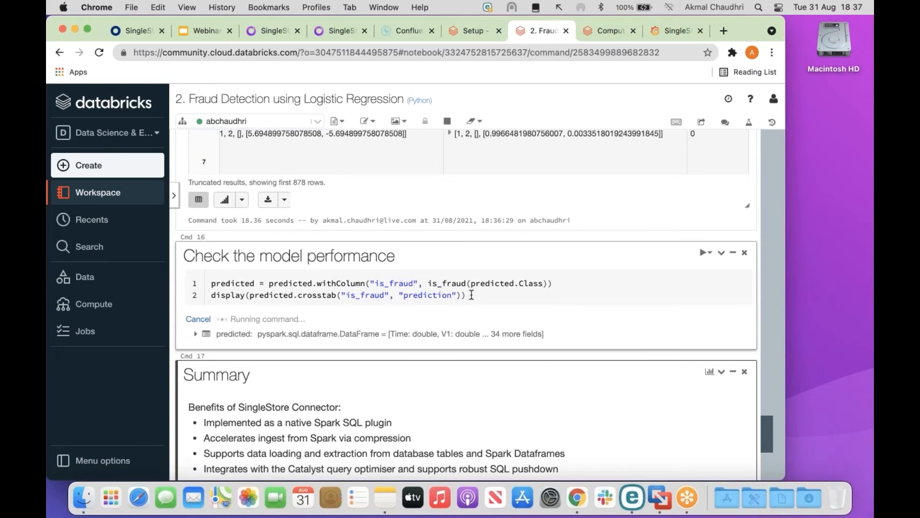
{"action": "scroll", "coordinate": [471, 295], "scroll_direction": "down", "scroll_amount": 3}
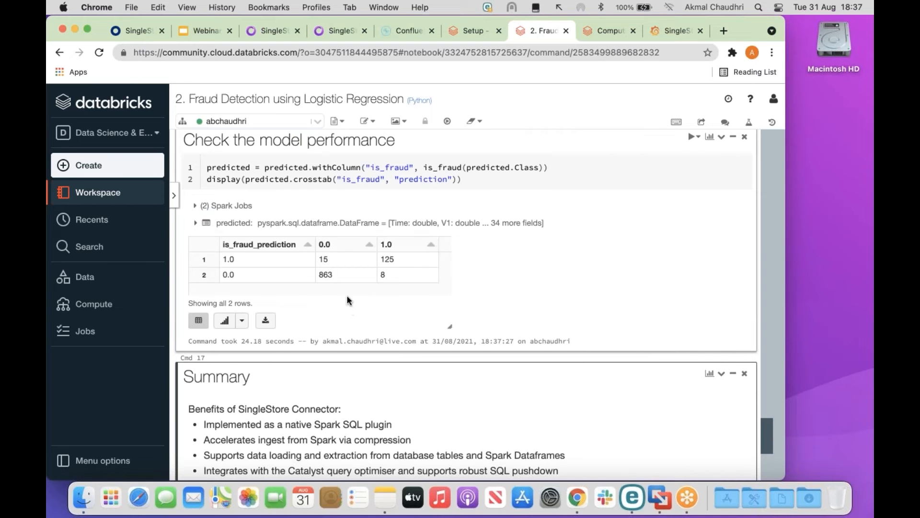
{"action": "left_click", "coordinate": [308, 245]}
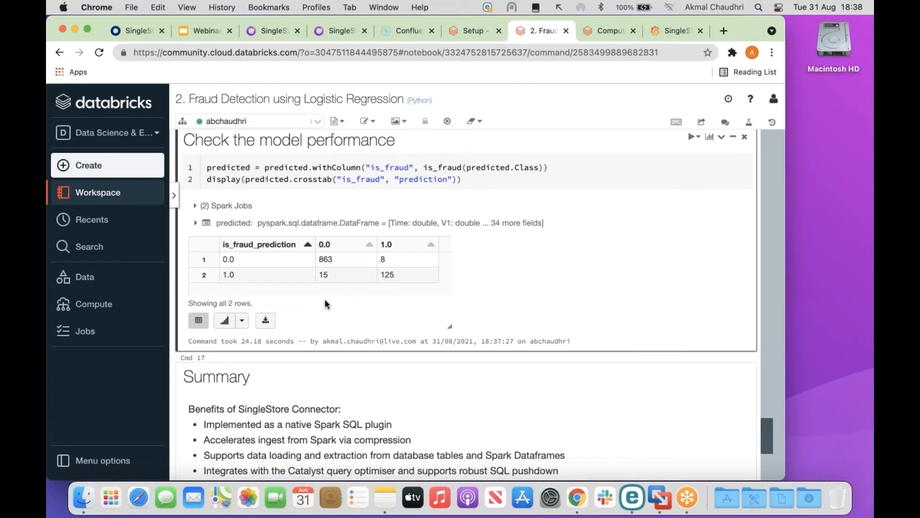
{"action": "left_click_drag", "start_coordinate": [331, 259], "coordinate": [371, 268]}
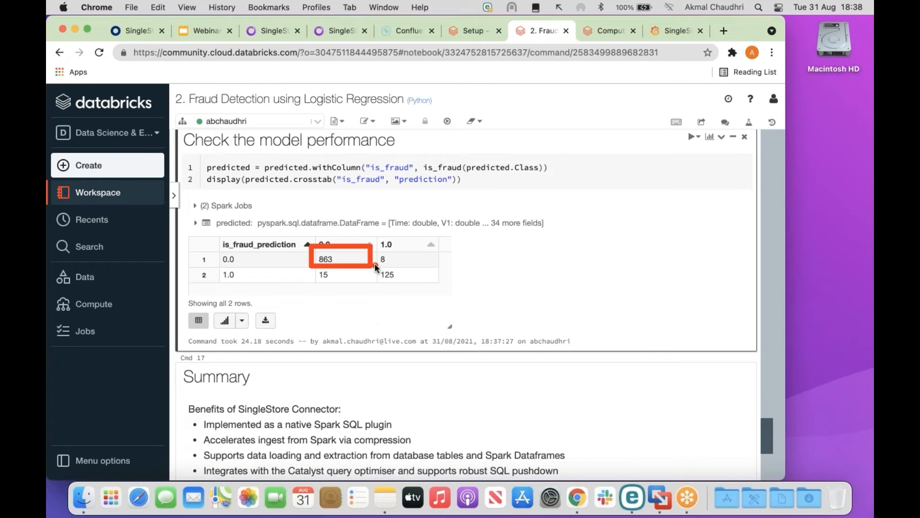
{"action": "left_click_drag", "start_coordinate": [410, 289], "coordinate": [442, 286]}
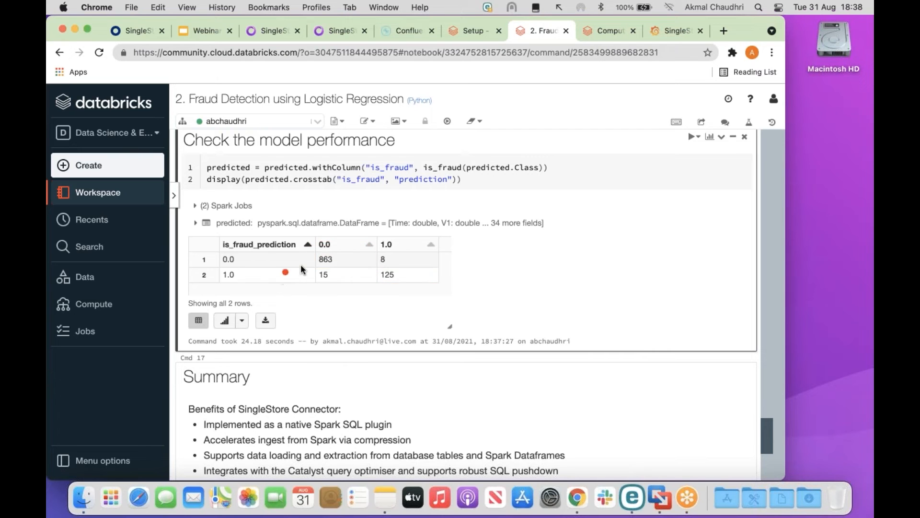
{"action": "mouse_move", "coordinate": [375, 244]}
{"action": "left_mouse_down"}
{"action": "mouse_move", "coordinate": [386, 268]}
{"action": "mouse_move", "coordinate": [438, 265]}
{"action": "left_mouse_up"}
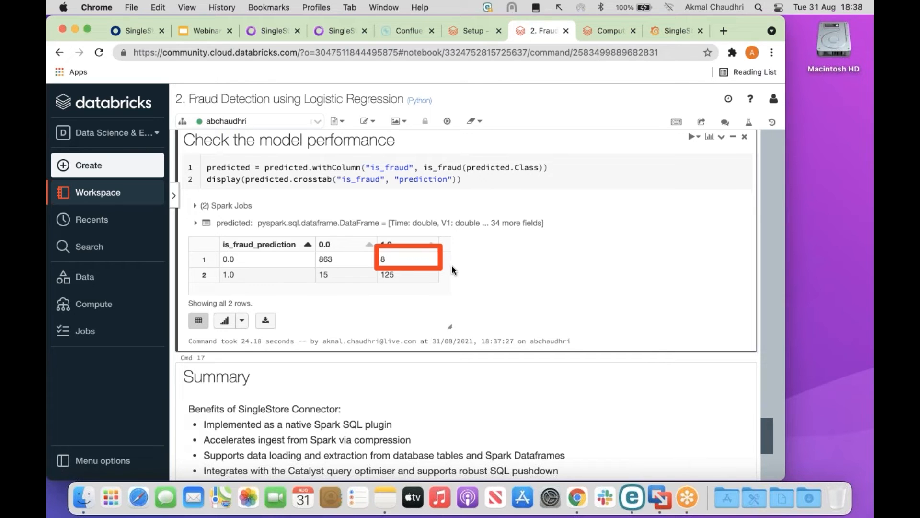
{"action": "mouse_move", "coordinate": [312, 272]}
{"action": "left_mouse_down"}
{"action": "mouse_move", "coordinate": [321, 281]}
{"action": "mouse_move", "coordinate": [382, 286]}
{"action": "left_mouse_up"}
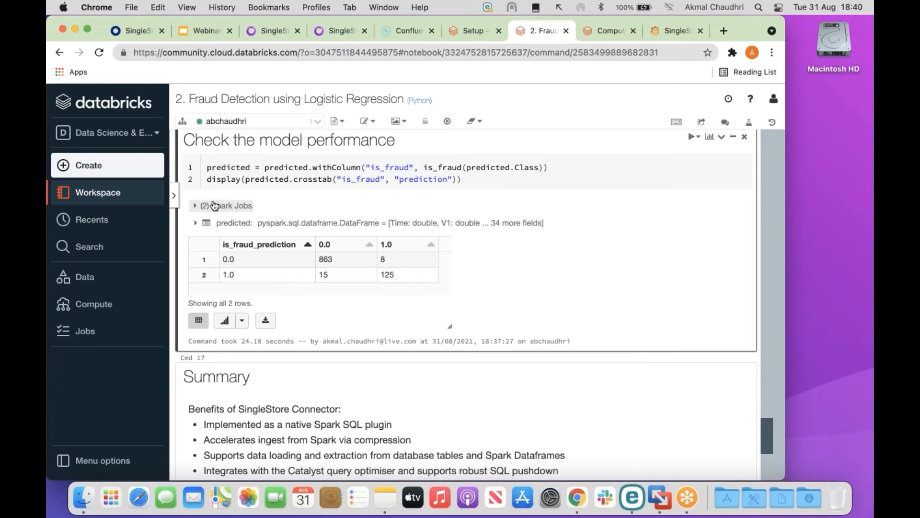
Detach the fraud notebook from its cluster.
{"action": "left_click", "coordinate": [317, 122]}
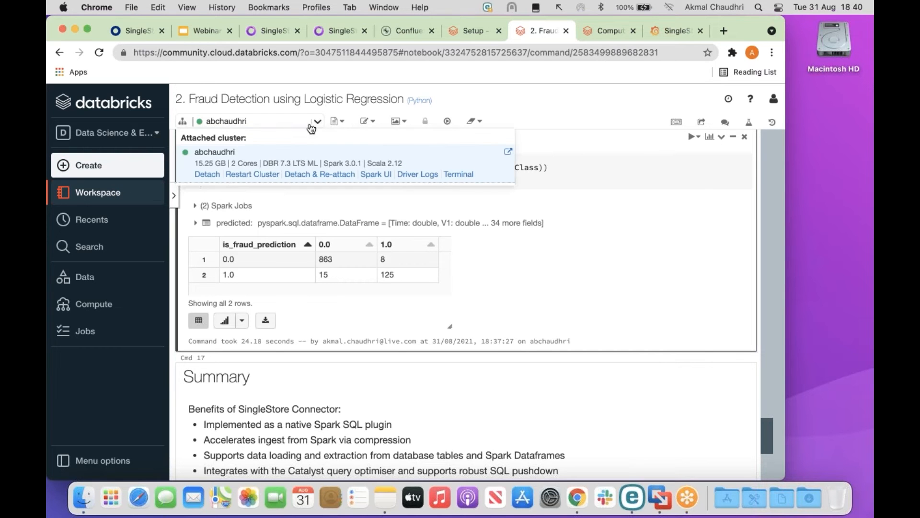
{"action": "left_click", "coordinate": [208, 175]}
{"action": "left_click", "coordinate": [506, 222]}
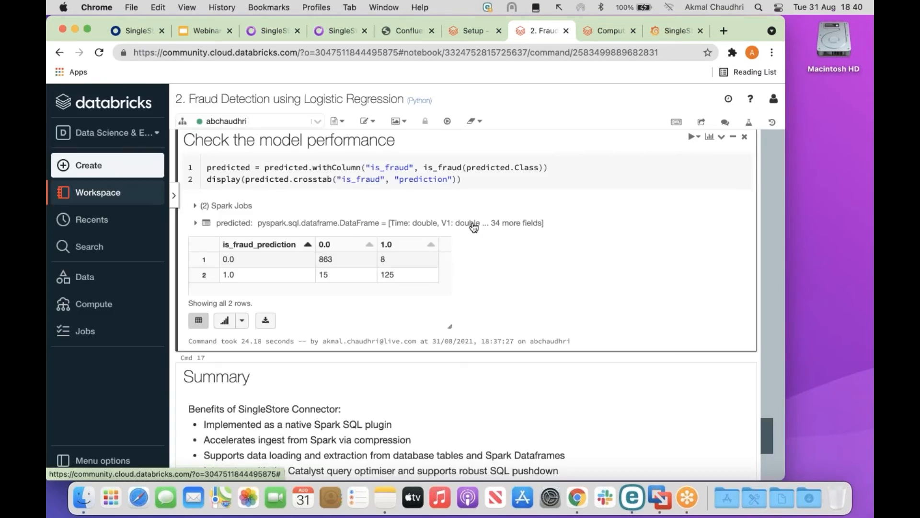
Open Workspace > SingleStore > 3. Data Loader for Pushdown and attach it to the running cluster.
{"action": "left_click", "coordinate": [111, 193]}
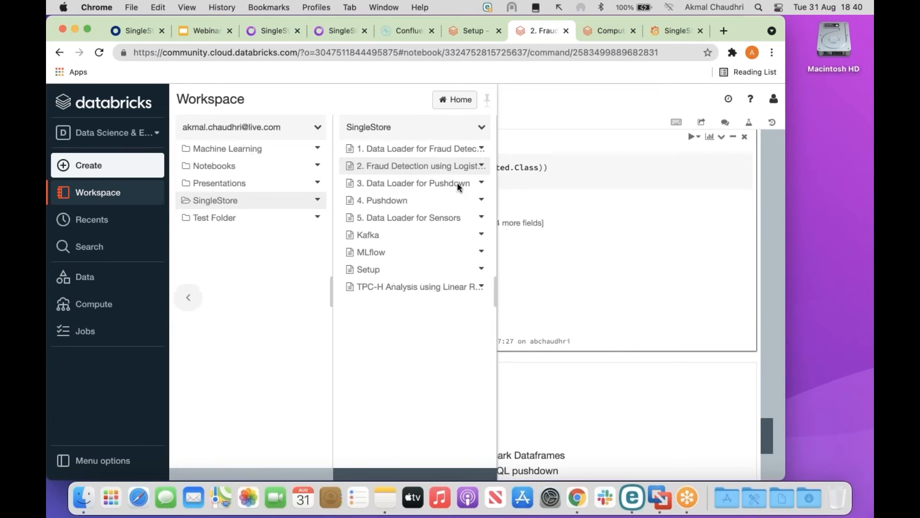
{"action": "left_click", "coordinate": [432, 184]}
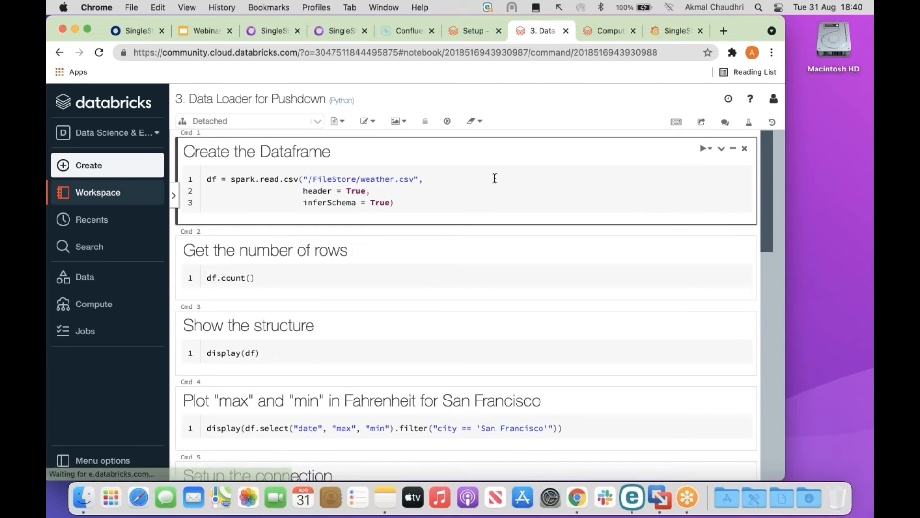
{"action": "left_click", "coordinate": [206, 178]}
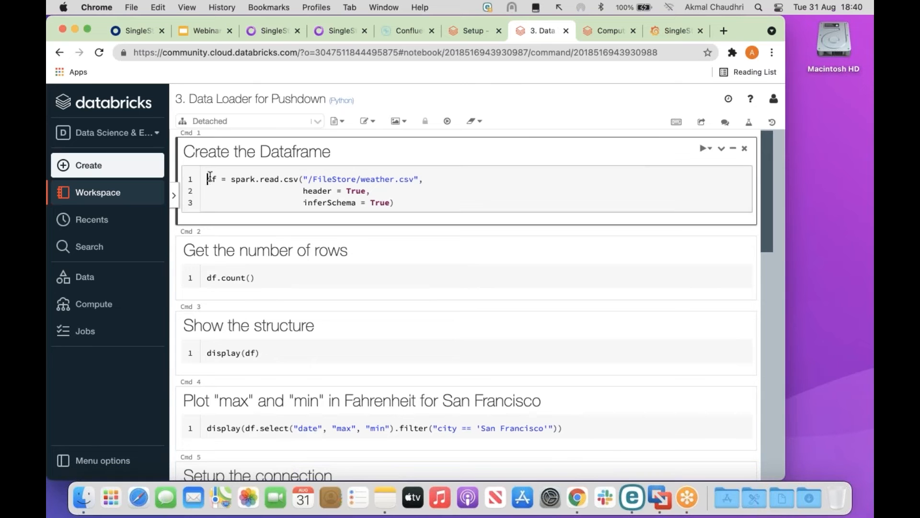
{"action": "left_click", "coordinate": [325, 126]}
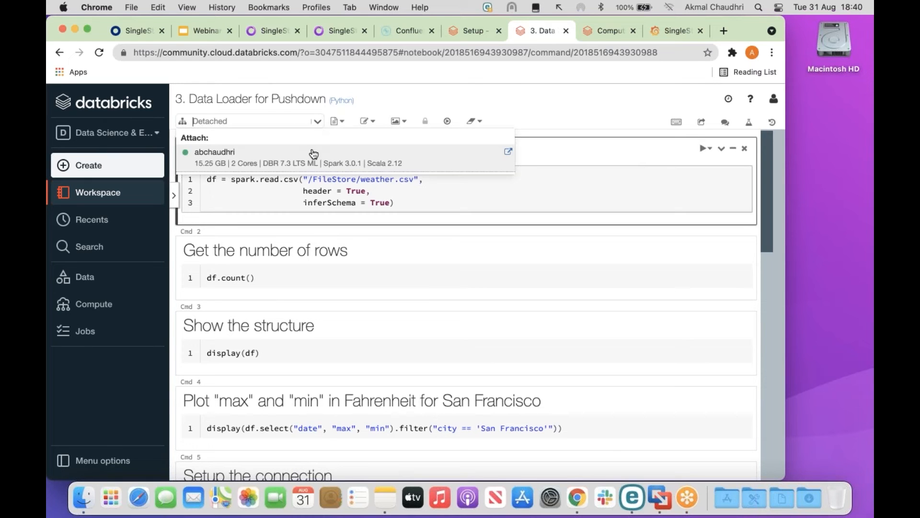
{"action": "left_click", "coordinate": [312, 153]}
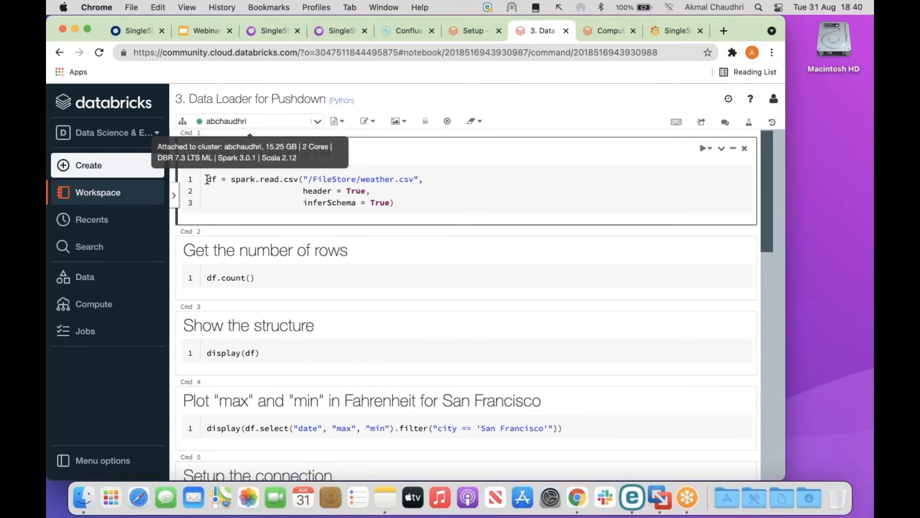
{"action": "left_click", "coordinate": [403, 202]}
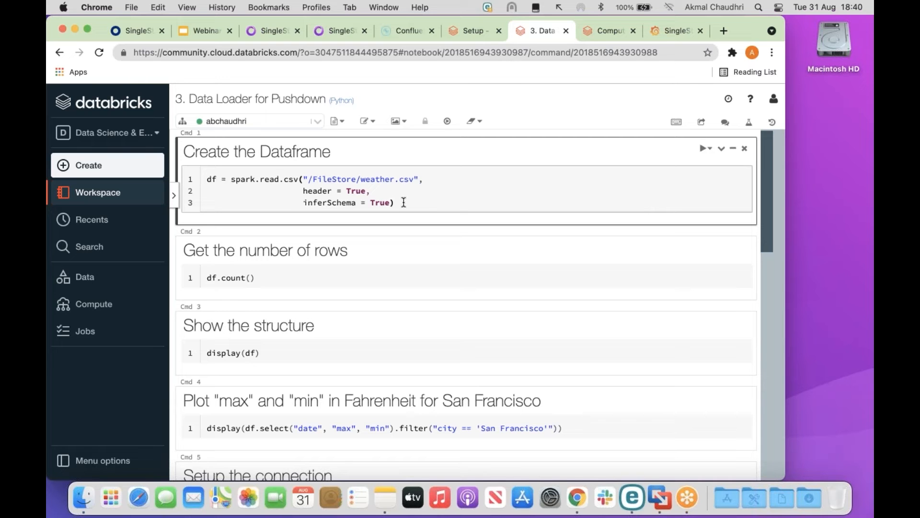
Load /FileStore/weather.csv, count its 16743 rows and display the dataframe.
{"action": "key", "text": "shift+Return"}
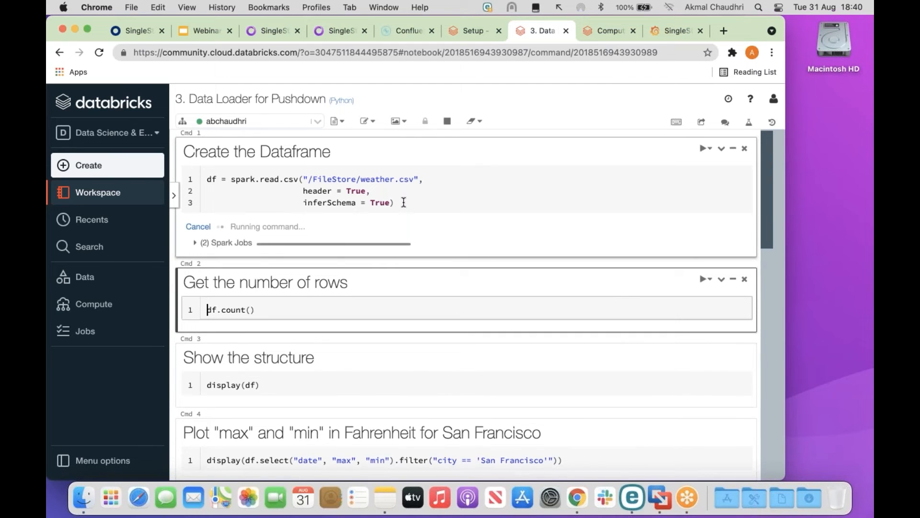
{"action": "scroll", "coordinate": [403, 202], "scroll_direction": "down", "scroll_amount": 5}
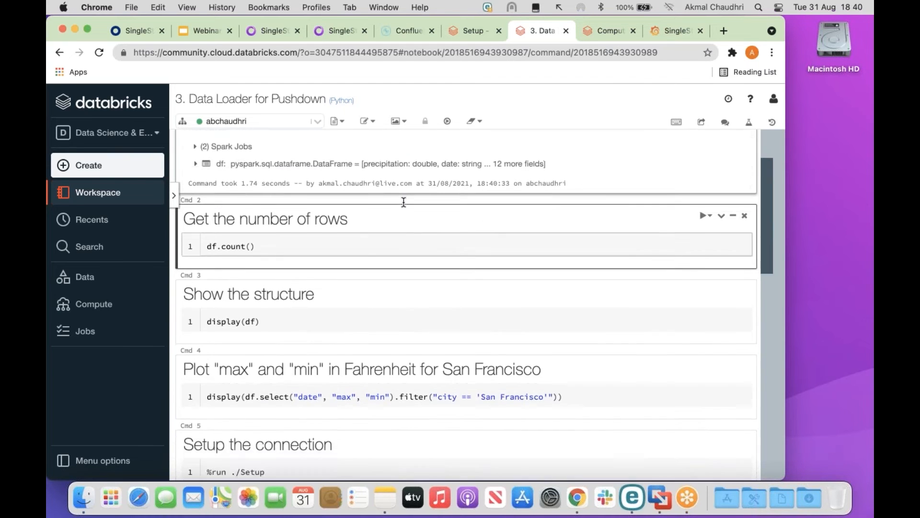
{"action": "key", "text": "shift+Return"}
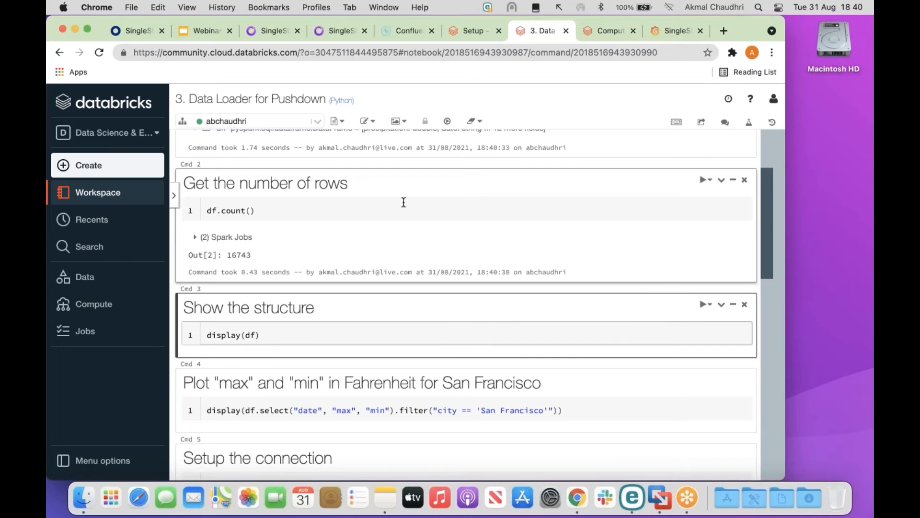
{"action": "scroll", "coordinate": [403, 202], "scroll_direction": "down", "scroll_amount": 5}
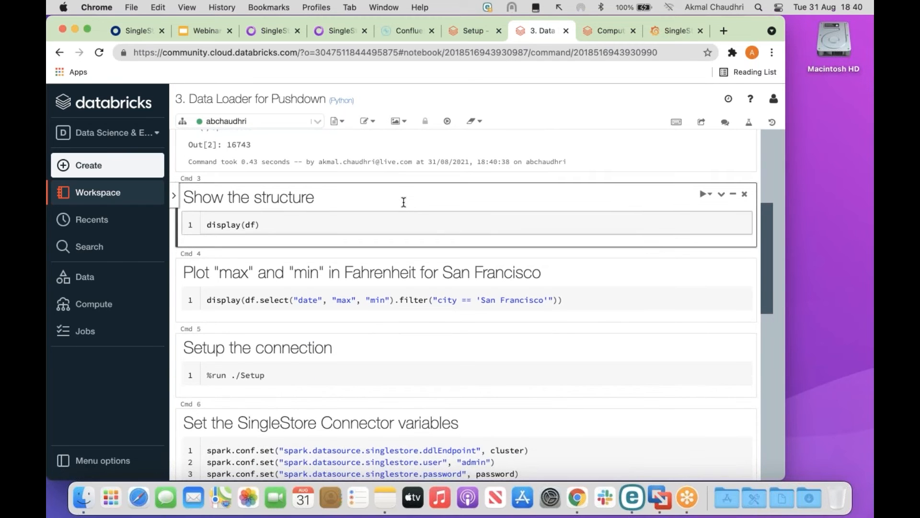
{"action": "key", "text": "shift+Return"}
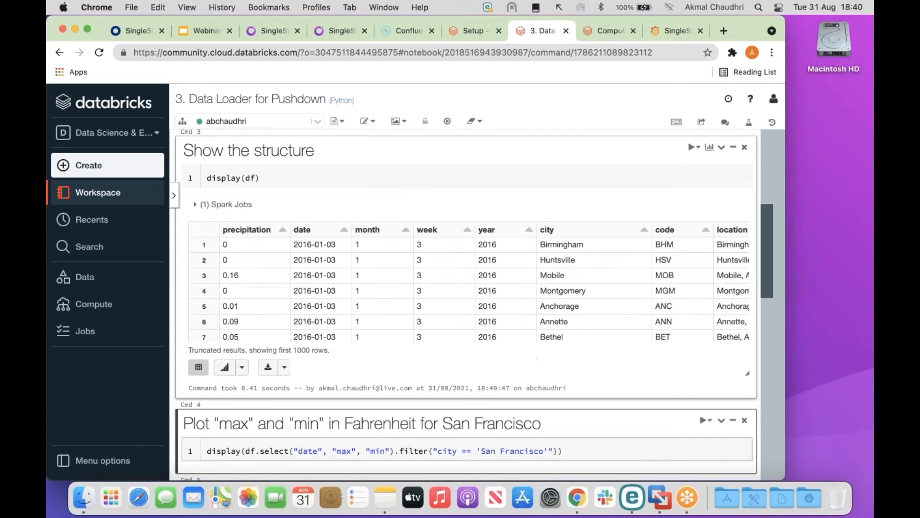
Browse the weather results table's columns sideways, then select the San Francisco plotting cell.
{"action": "mouse_move", "coordinate": [398, 153]}
{"action": "left_mouse_down"}
{"action": "mouse_move", "coordinate": [288, 198]}
{"action": "mouse_move", "coordinate": [214, 271]}
{"action": "left_mouse_up"}
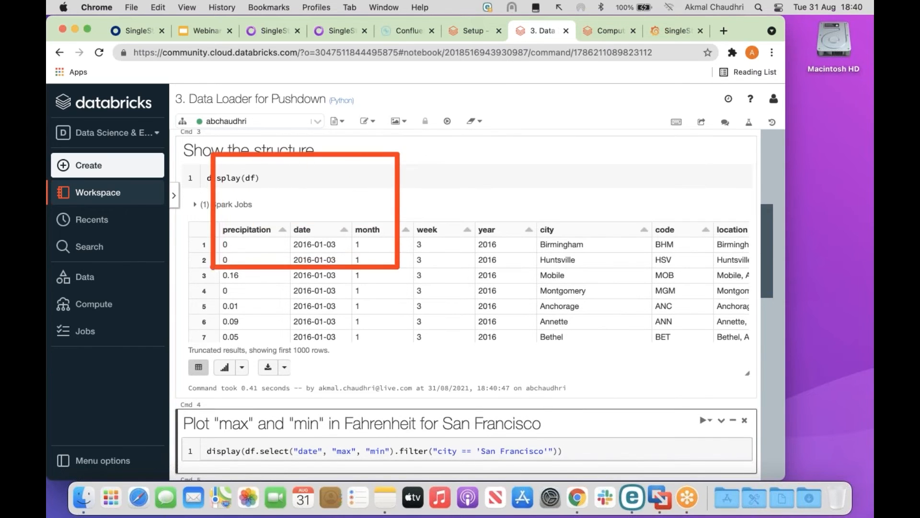
{"action": "left_click_drag", "start_coordinate": [362, 144], "coordinate": [269, 219]}
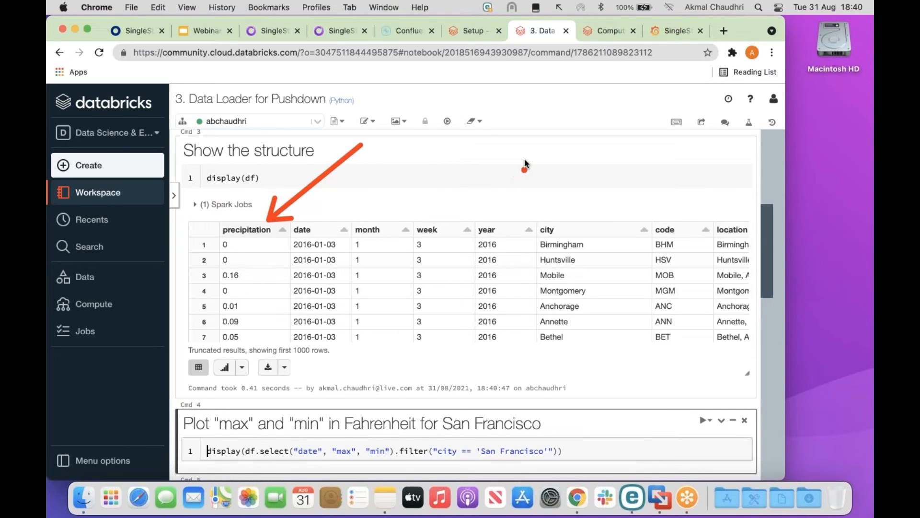
{"action": "left_click_drag", "start_coordinate": [518, 145], "coordinate": [542, 217]}
{"action": "left_click_drag", "start_coordinate": [642, 143], "coordinate": [661, 222]}
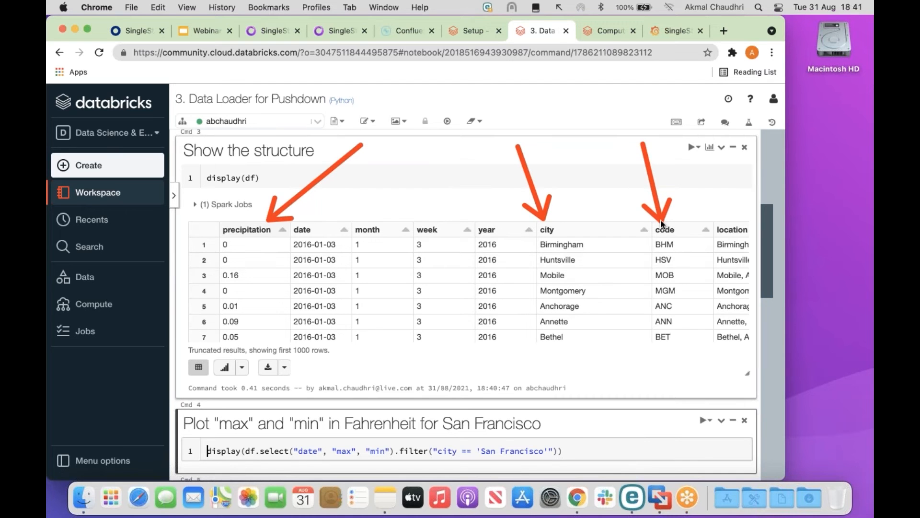
{"action": "left_click", "coordinate": [619, 321]}
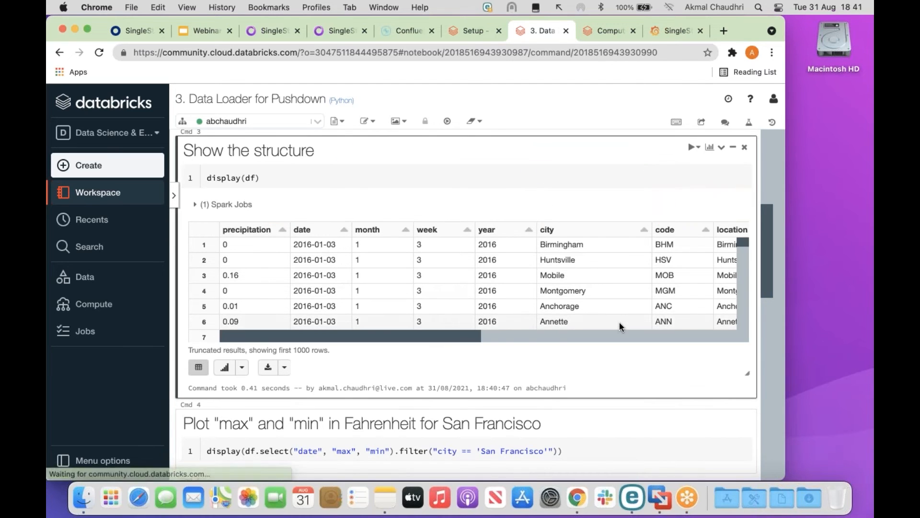
{"action": "scroll", "coordinate": [619, 321], "scroll_direction": "right", "scroll_amount": 5}
{"action": "scroll", "coordinate": [619, 321], "scroll_direction": "right", "scroll_amount": 5}
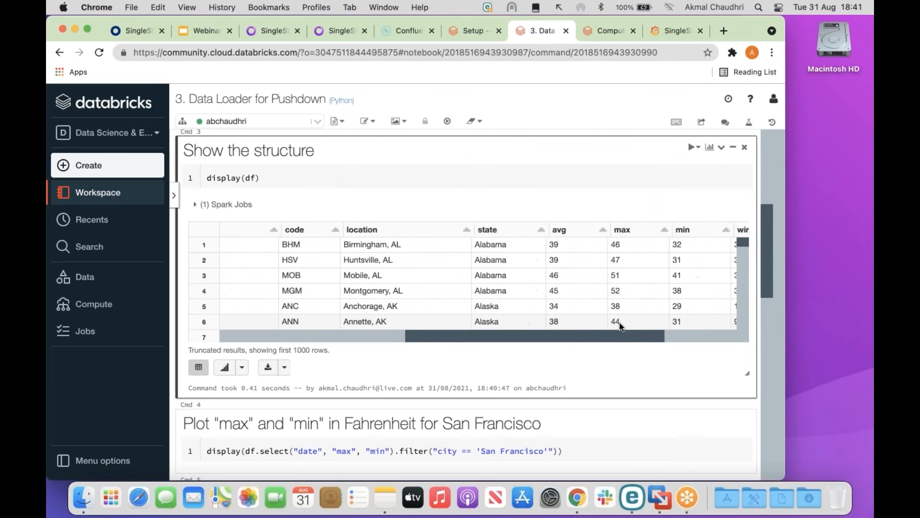
{"action": "left_click_drag", "start_coordinate": [439, 164], "coordinate": [467, 230]}
{"action": "left_click", "coordinate": [513, 210]}
{"action": "left_click_drag", "start_coordinate": [575, 145], "coordinate": [540, 229]}
{"action": "left_click_drag", "start_coordinate": [618, 142], "coordinate": [600, 231]}
{"action": "left_click", "coordinate": [643, 139]}
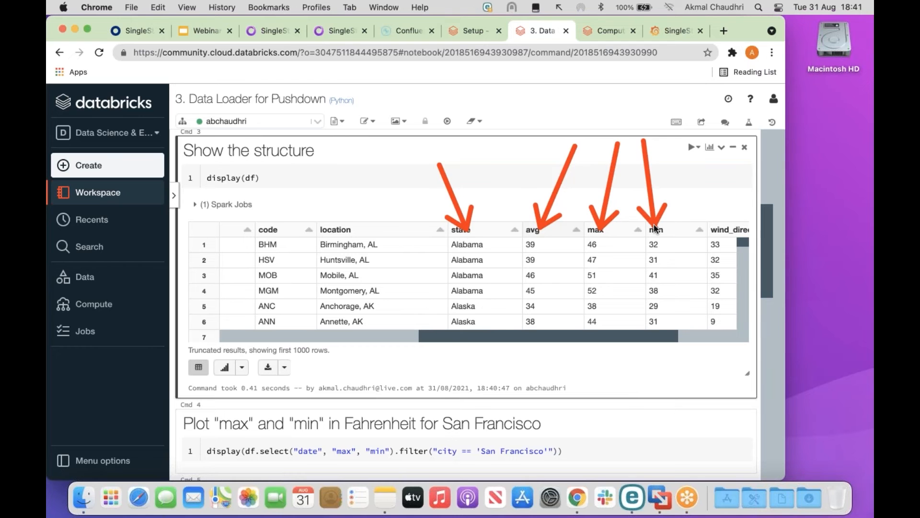
{"action": "key", "text": "Escape"}
{"action": "left_click_drag", "start_coordinate": [664, 336], "coordinate": [453, 341]}
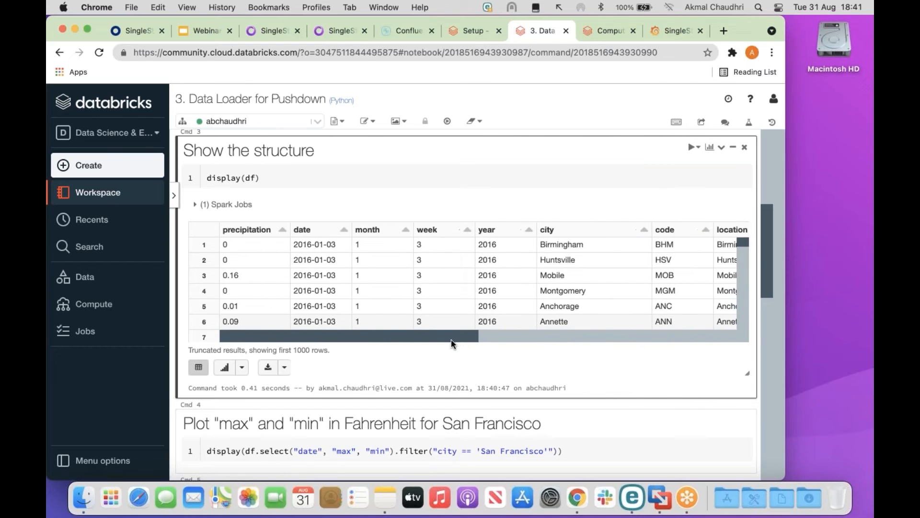
{"action": "left_click_drag", "start_coordinate": [766, 245], "coordinate": [763, 298]}
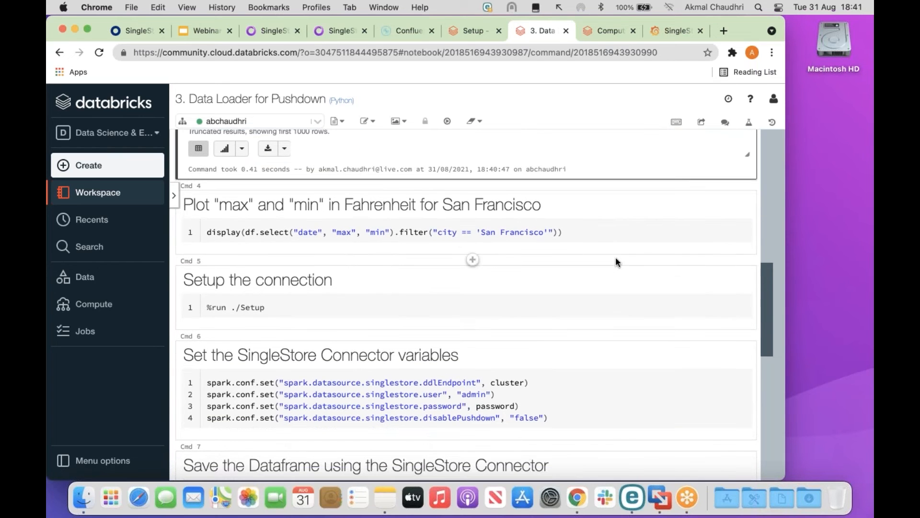
{"action": "left_click", "coordinate": [573, 232]}
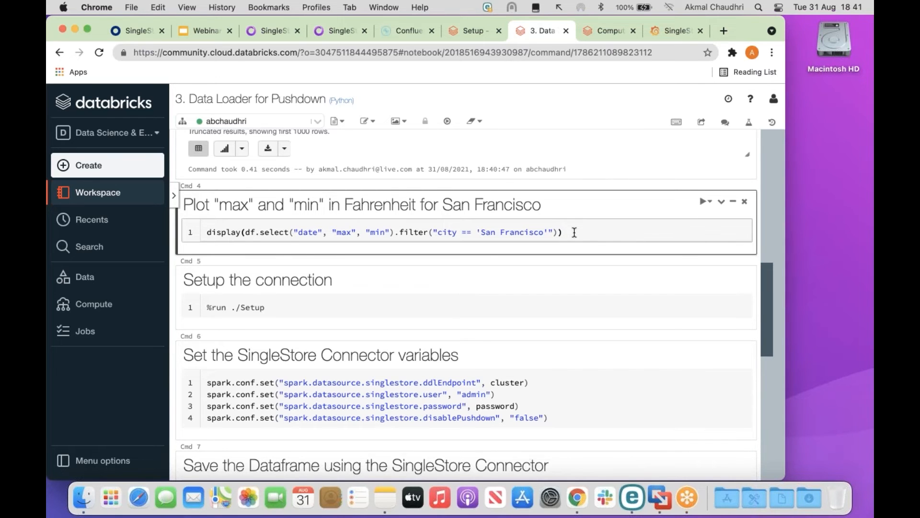
Plot San Francisco's max and min temperatures from Feb 2016 to Jan 2017 and view the full chart.
{"action": "key", "text": "shift+Return"}
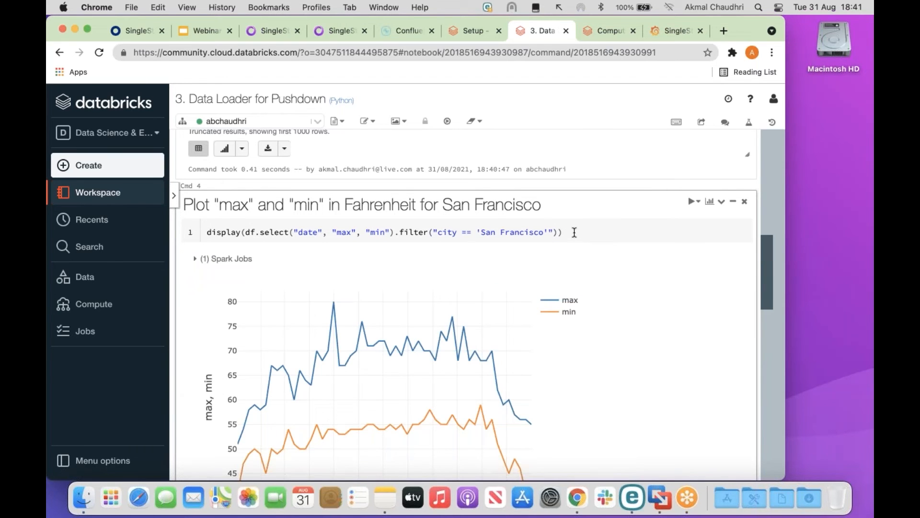
{"action": "scroll", "coordinate": [574, 232], "scroll_direction": "down", "scroll_amount": 5}
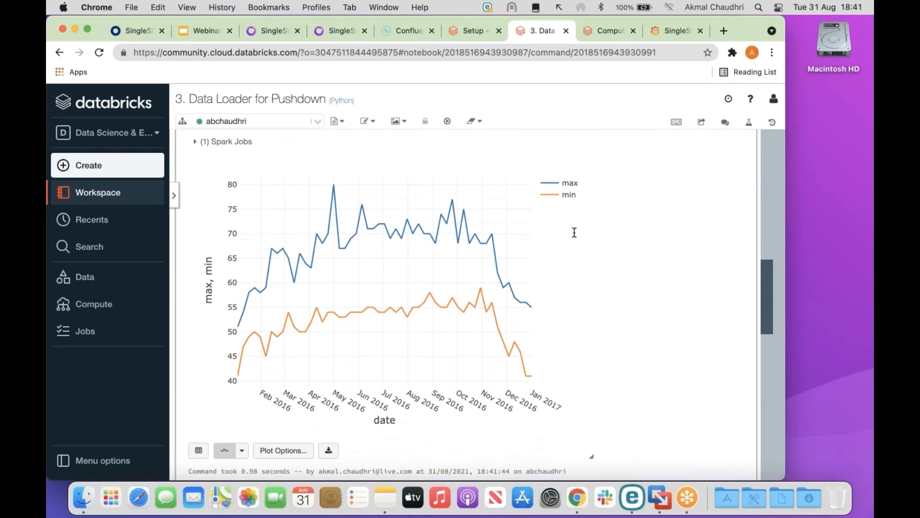
{"action": "scroll", "coordinate": [574, 232], "scroll_direction": "down", "scroll_amount": 1}
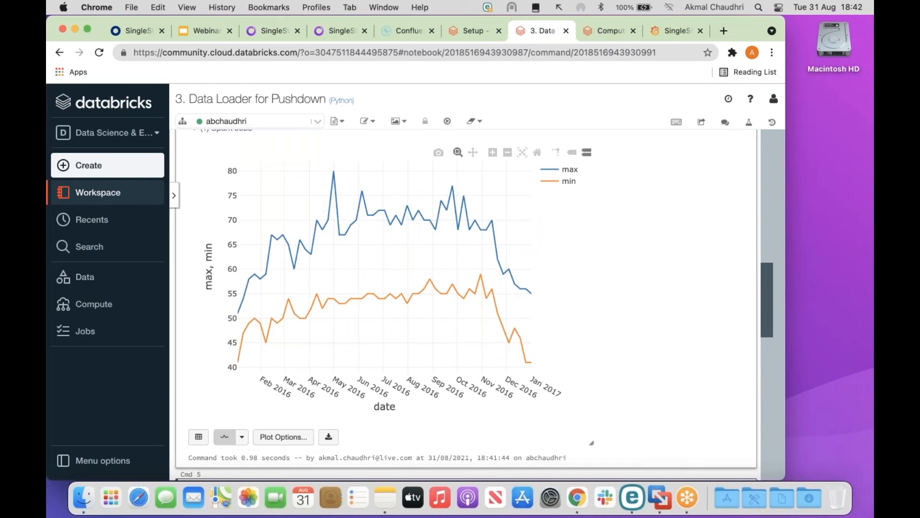
{"action": "scroll", "coordinate": [465, 305], "scroll_direction": "down", "scroll_amount": 7}
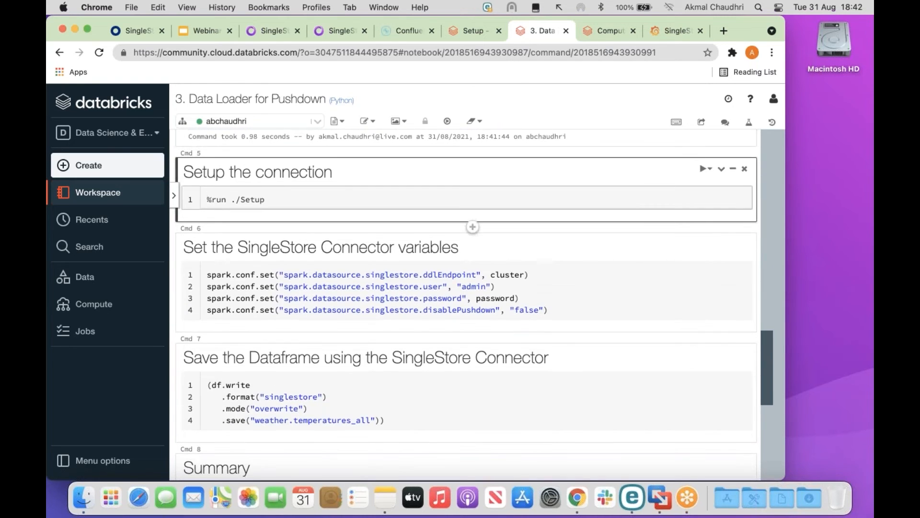
Run the connection and connector settings cells, then overwrite weather.temperatures_all with the weather dataframe.
{"action": "key", "text": "shift+Return"}
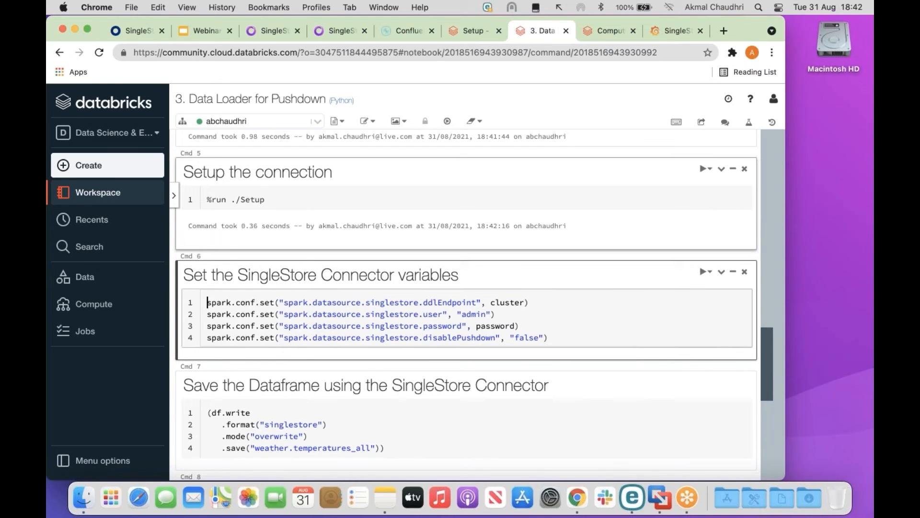
{"action": "key", "text": "shift+Return"}
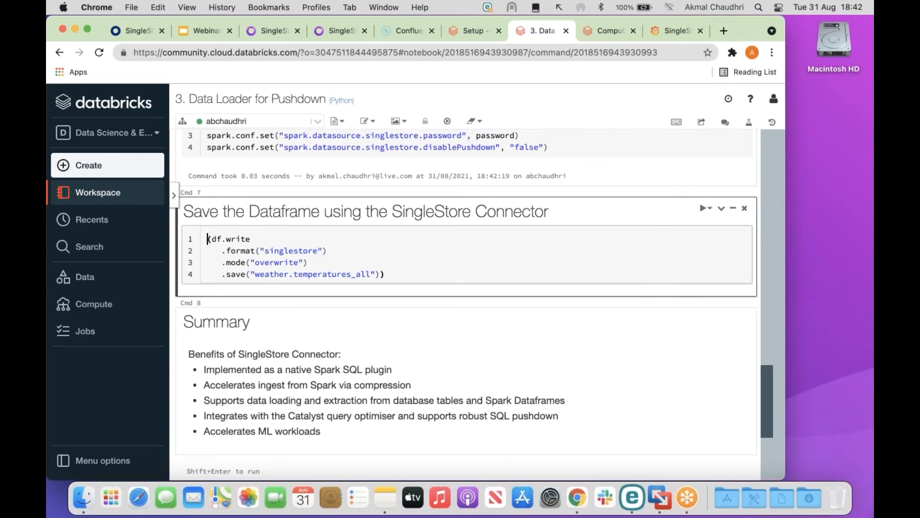
{"action": "key", "text": "shift+Return"}
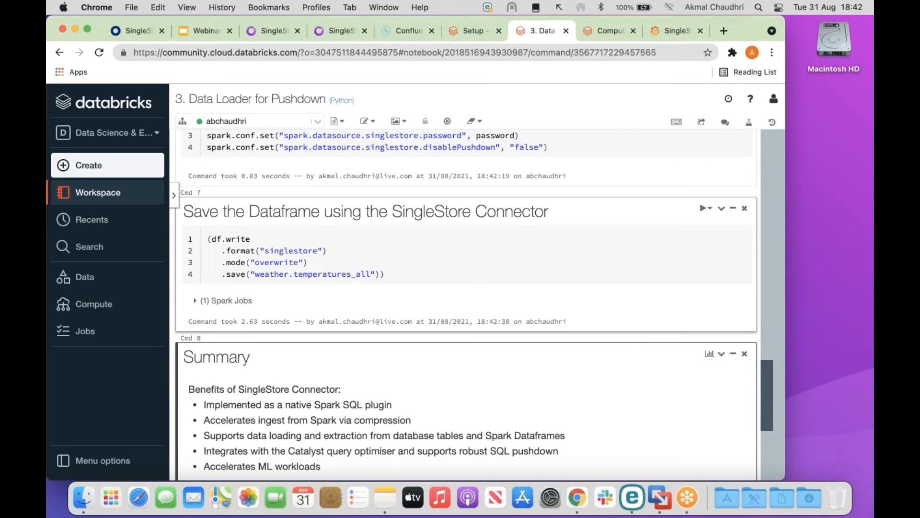
{"action": "left_click_drag", "start_coordinate": [768, 399], "coordinate": [787, 154]}
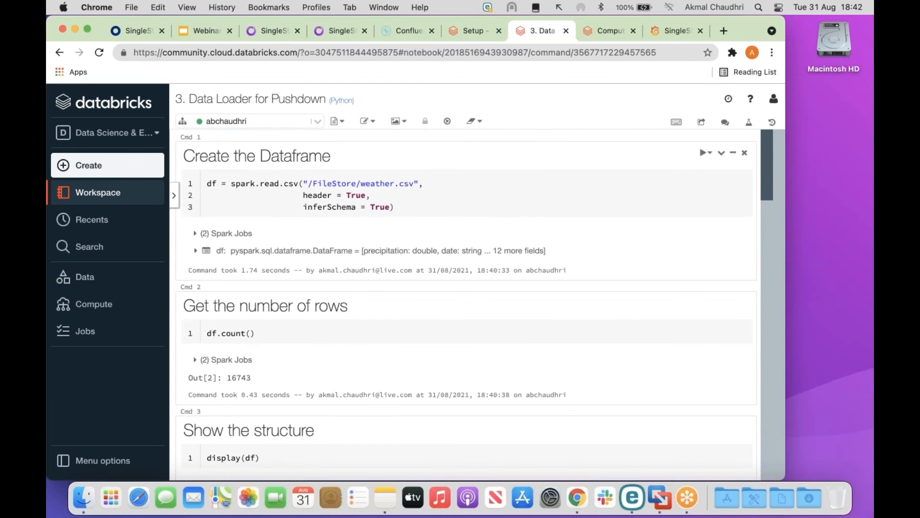
Detach the Data Loader for Pushdown notebook from its cluster.
{"action": "left_click", "coordinate": [320, 124]}
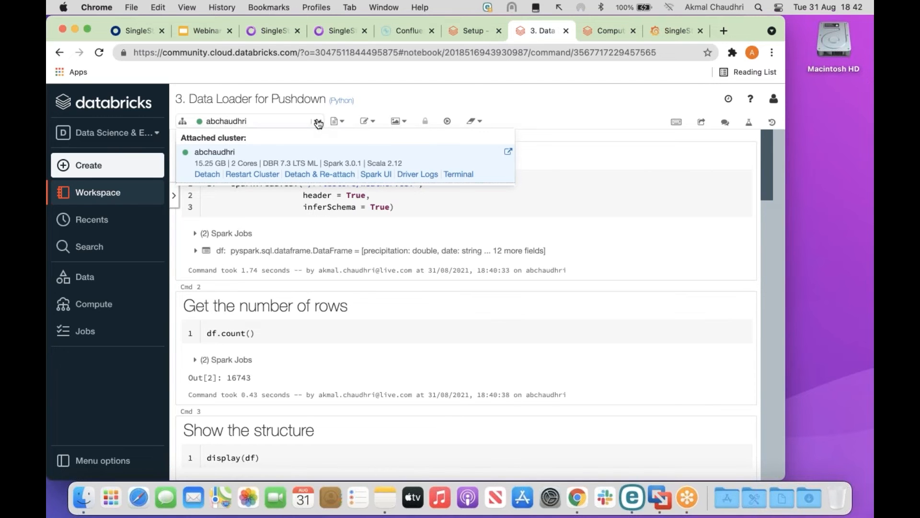
{"action": "left_click", "coordinate": [205, 174]}
{"action": "left_click", "coordinate": [519, 213]}
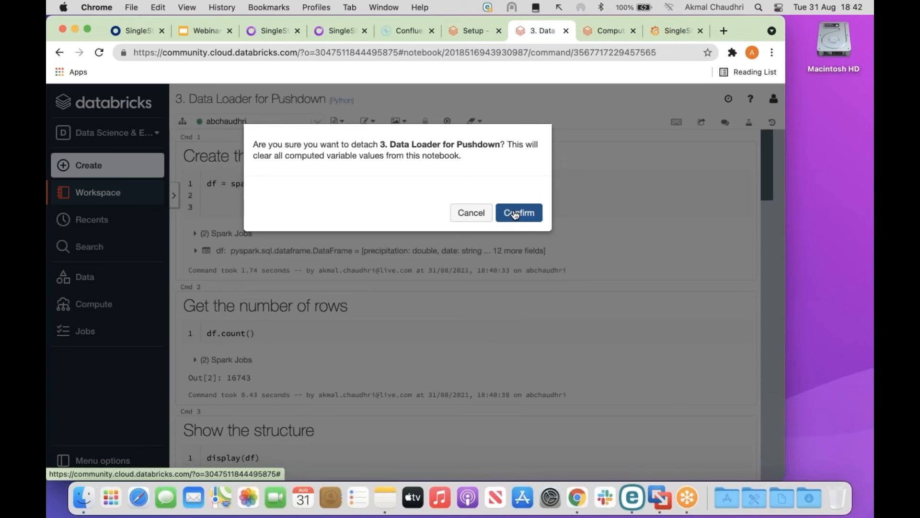
Open the 4. Pushdown notebook from Workspace and attach it to the cluster.
{"action": "left_click", "coordinate": [115, 195]}
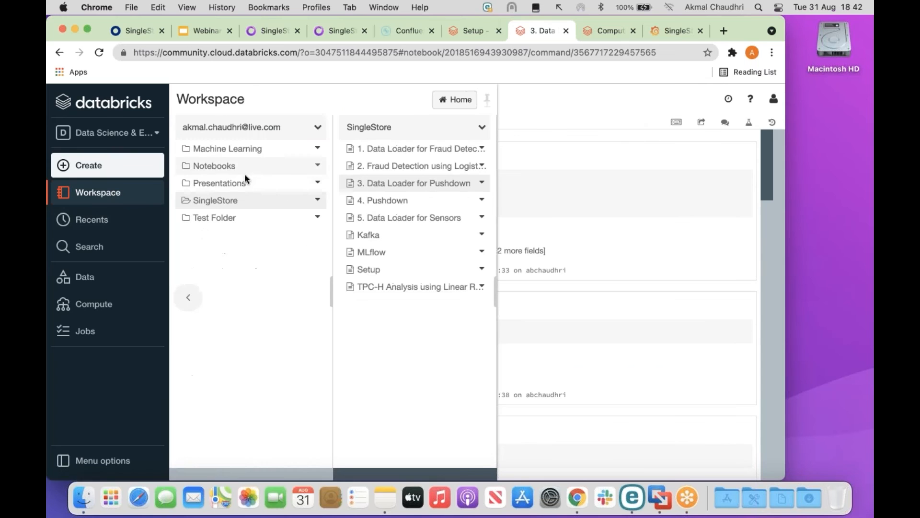
{"action": "left_click", "coordinate": [391, 199]}
{"action": "left_click", "coordinate": [360, 173]}
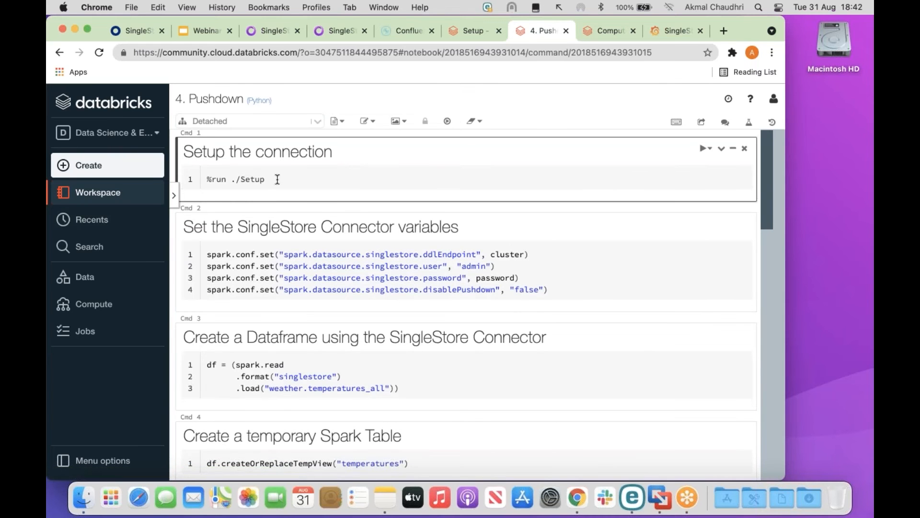
{"action": "left_click", "coordinate": [318, 121]}
{"action": "left_click", "coordinate": [256, 163]}
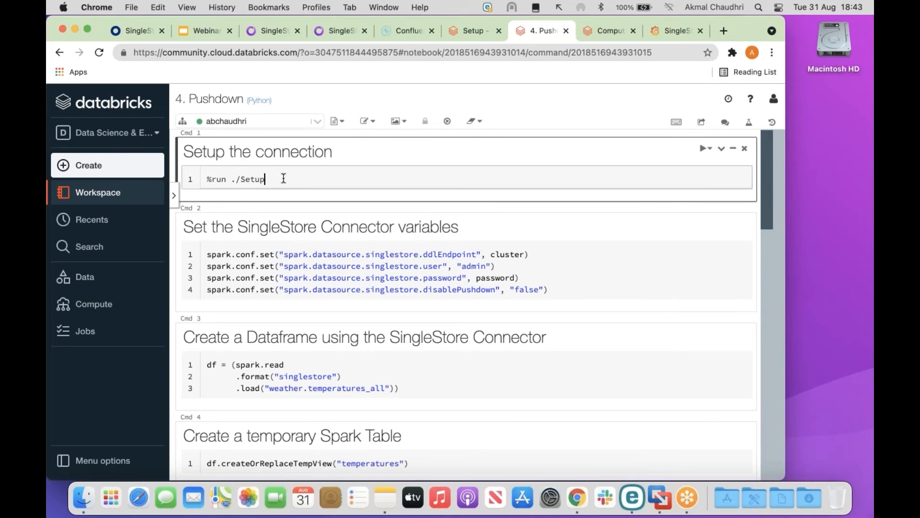
Run the setup connection cell and the connector variables cell.
{"action": "key", "text": "shift+Return"}
{"action": "left_click", "coordinate": [559, 317]}
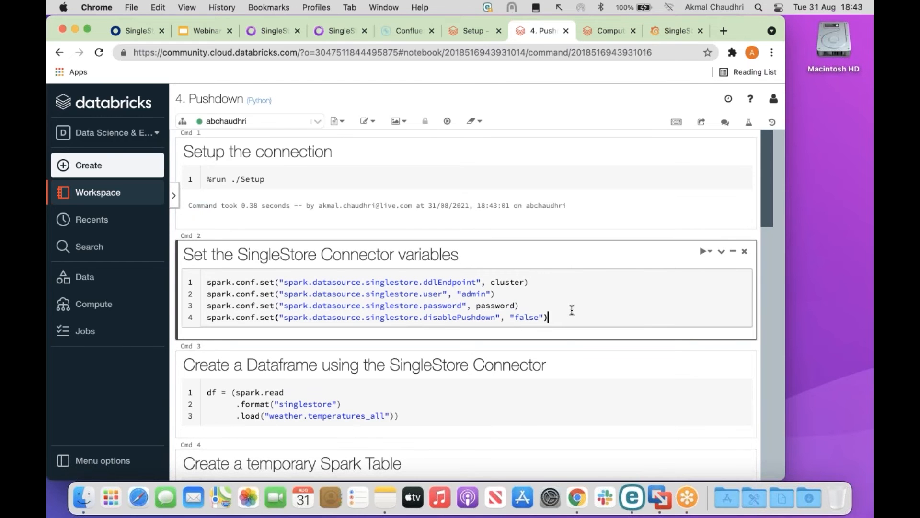
{"action": "key", "text": "shift+Return"}
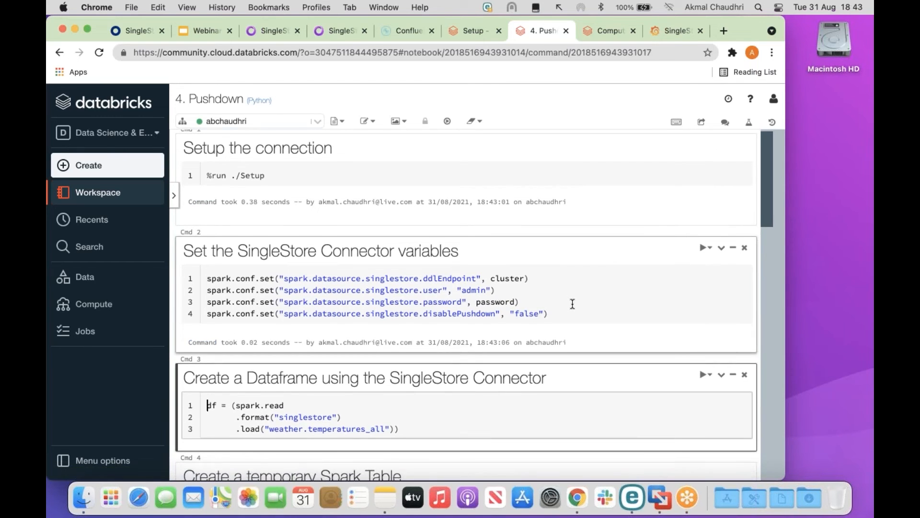
{"action": "scroll", "coordinate": [572, 309], "scroll_direction": "down", "scroll_amount": 3}
{"action": "scroll", "coordinate": [572, 303], "scroll_direction": "down", "scroll_amount": 1}
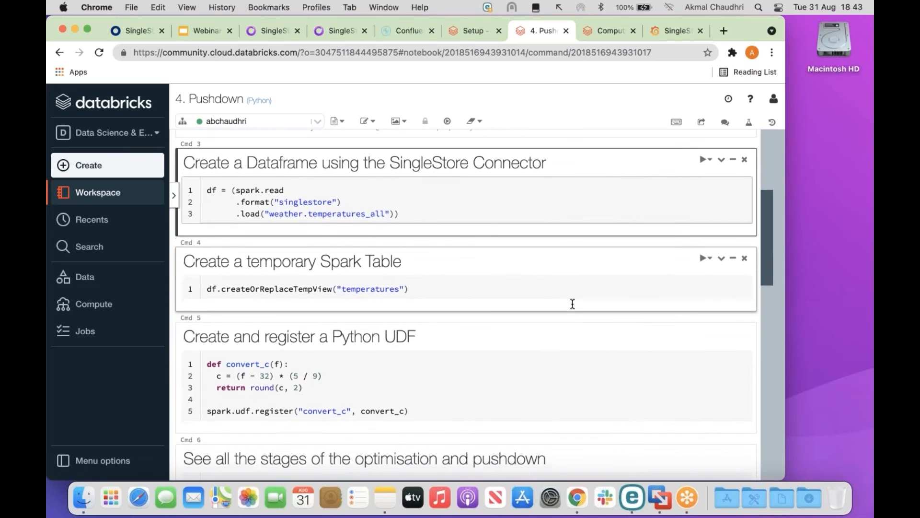
Create the SingleStore dataframe, then select the temp view line in Cmd 4.
{"action": "left_click", "coordinate": [412, 212]}
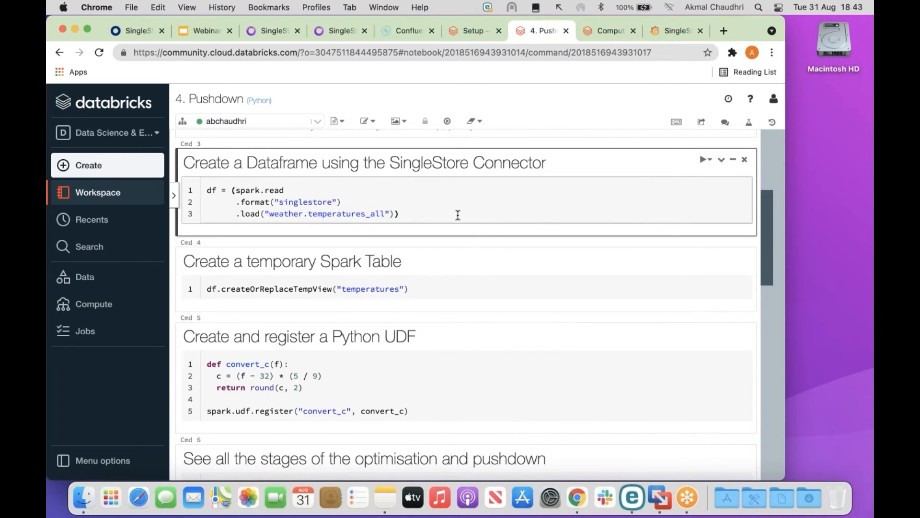
{"action": "key", "text": "shift+Return"}
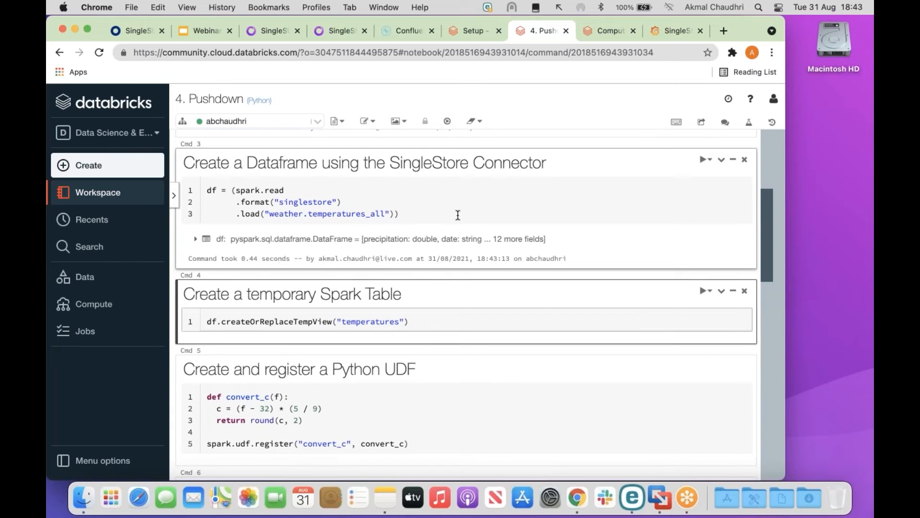
{"action": "scroll", "coordinate": [457, 214], "scroll_direction": "down", "scroll_amount": 1}
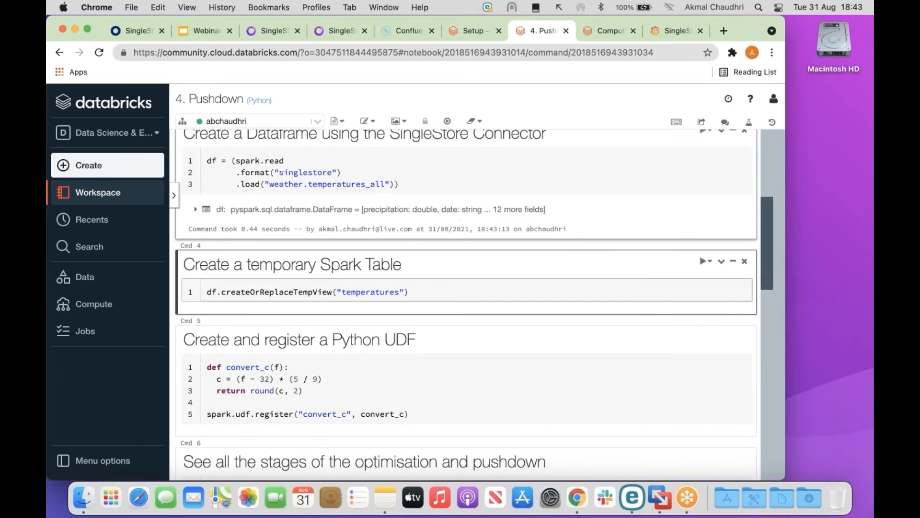
{"action": "scroll", "coordinate": [457, 215], "scroll_direction": "down", "scroll_amount": 3}
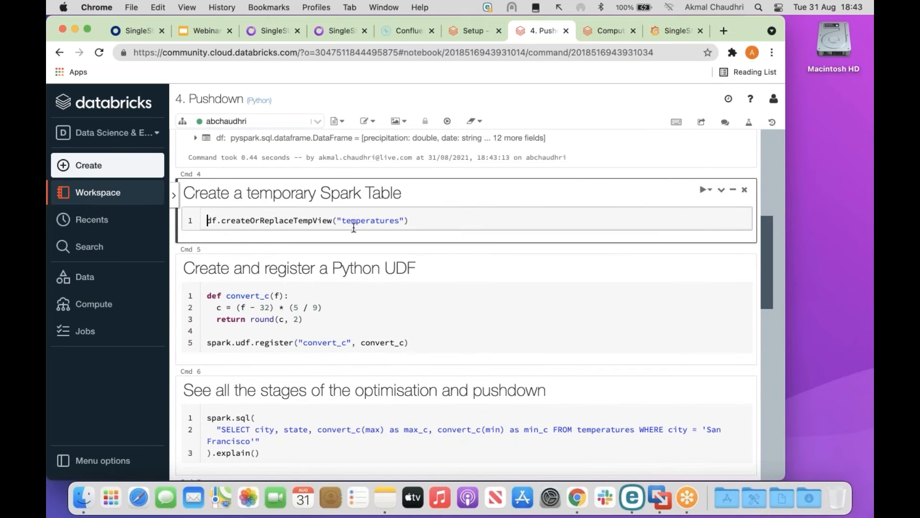
{"action": "mouse_move", "coordinate": [183, 196]}
{"action": "left_mouse_down"}
{"action": "mouse_move", "coordinate": [219, 229]}
{"action": "mouse_move", "coordinate": [428, 245]}
{"action": "mouse_move", "coordinate": [420, 237]}
{"action": "left_mouse_up"}
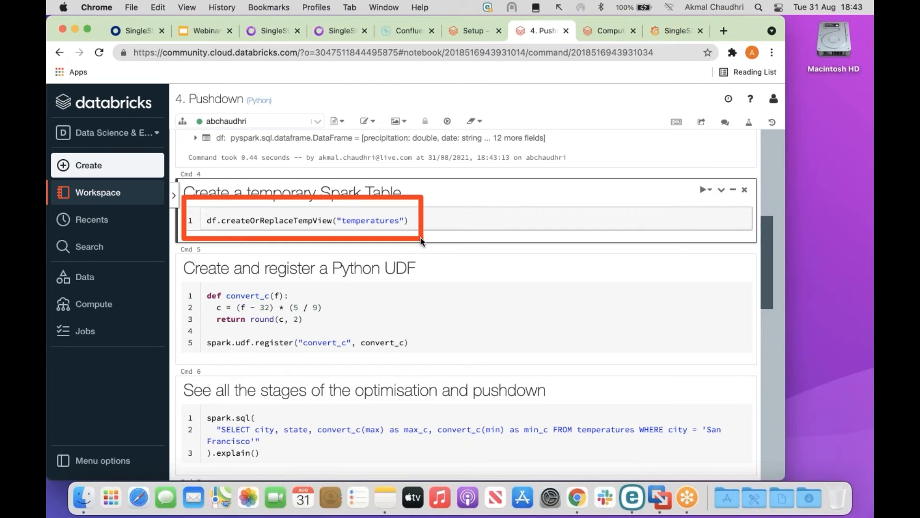
{"action": "left_click", "coordinate": [418, 217]}
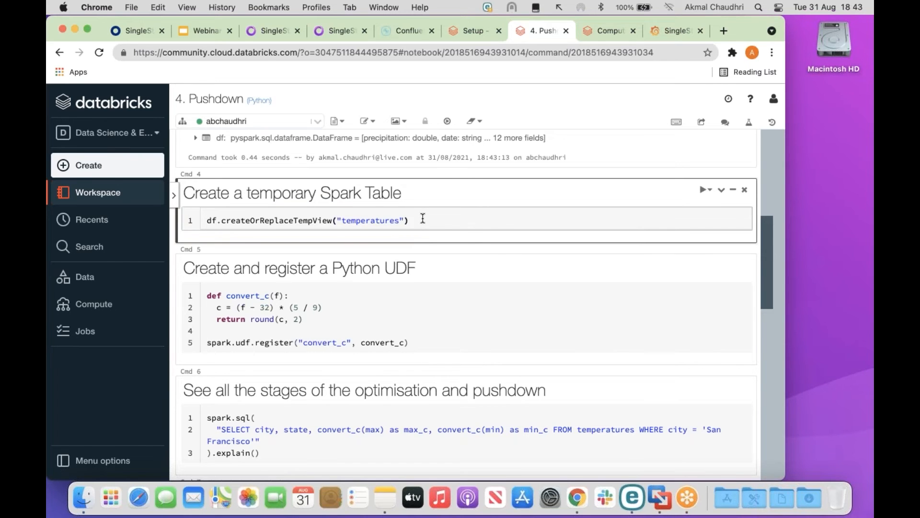
Create the temperatures temp view and register the convert_c Python UDF.
{"action": "key", "text": "shift+Return"}
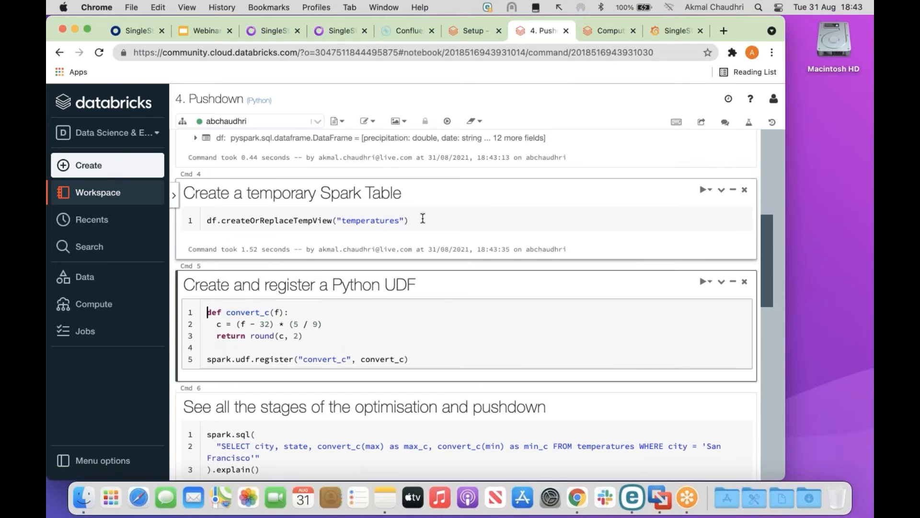
{"action": "scroll", "coordinate": [423, 207], "scroll_direction": "down", "scroll_amount": 2}
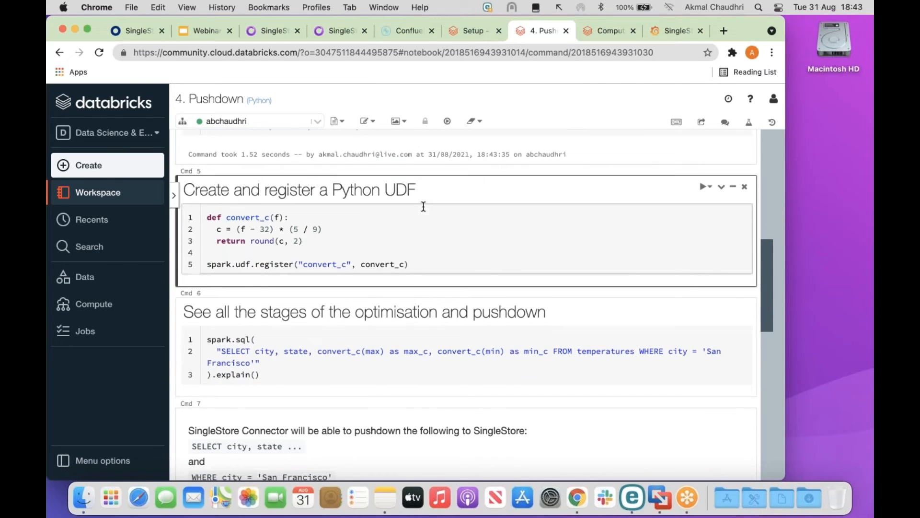
{"action": "left_click", "coordinate": [209, 219]}
{"action": "left_click", "coordinate": [417, 264]}
{"action": "key", "text": "shift+Return"}
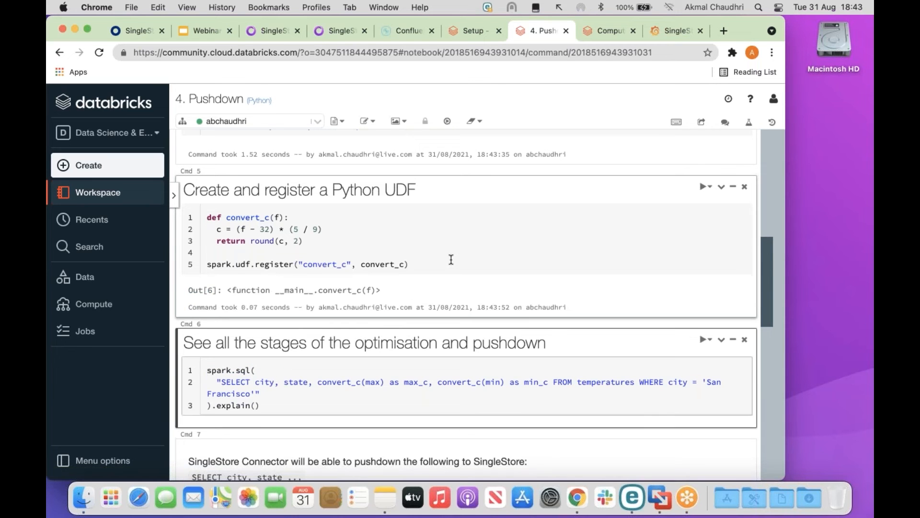
Select the San Francisco explain() query in Cmd 6, ending with the caret after the call.
{"action": "scroll", "coordinate": [459, 237], "scroll_direction": "down", "scroll_amount": 3}
{"action": "scroll", "coordinate": [460, 237], "scroll_direction": "down", "scroll_amount": 1}
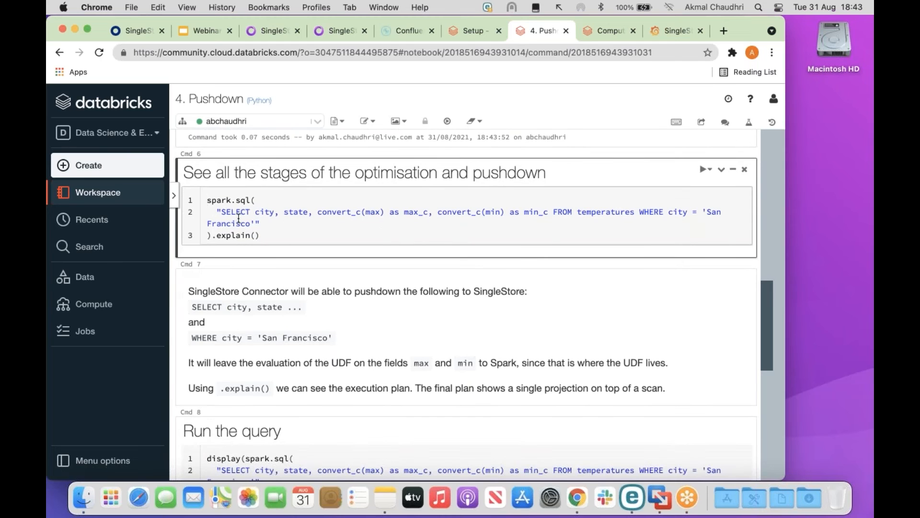
{"action": "left_click", "coordinate": [205, 201]}
{"action": "mouse_move", "coordinate": [180, 179]}
{"action": "left_mouse_down"}
{"action": "mouse_move", "coordinate": [189, 197]}
{"action": "mouse_move", "coordinate": [410, 250]}
{"action": "mouse_move", "coordinate": [757, 260]}
{"action": "left_mouse_up"}
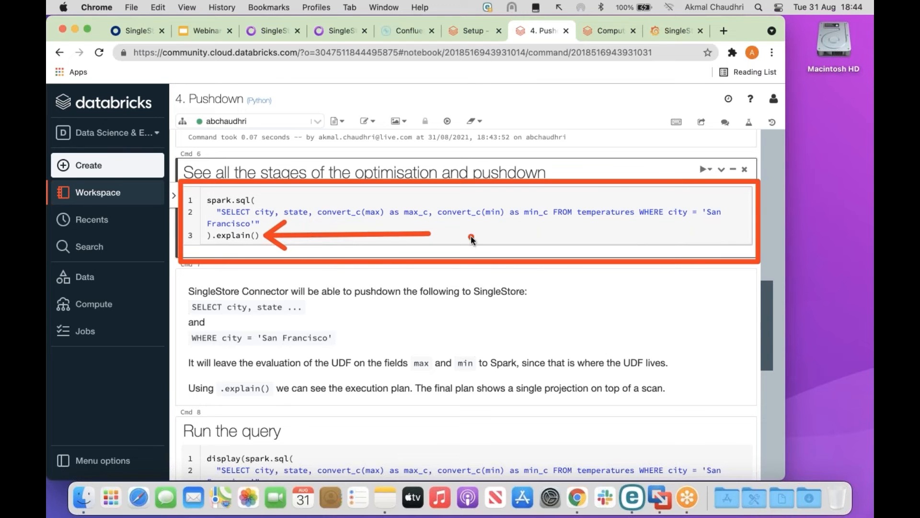
{"action": "left_click", "coordinate": [300, 232]}
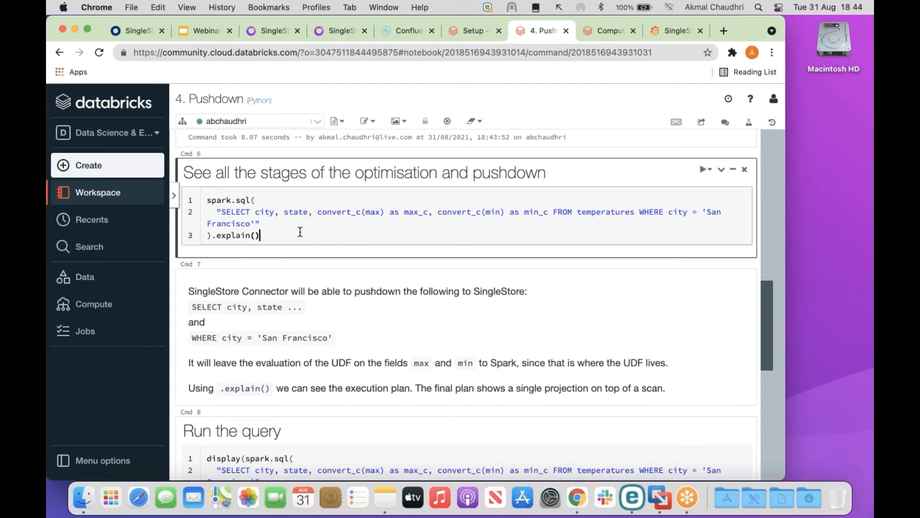
Print the physical plan: Project over BatchEvalPython convert_c on one SingleStore Scan, then reach Cmd 7 notes.
{"action": "key", "text": "shift+Return"}
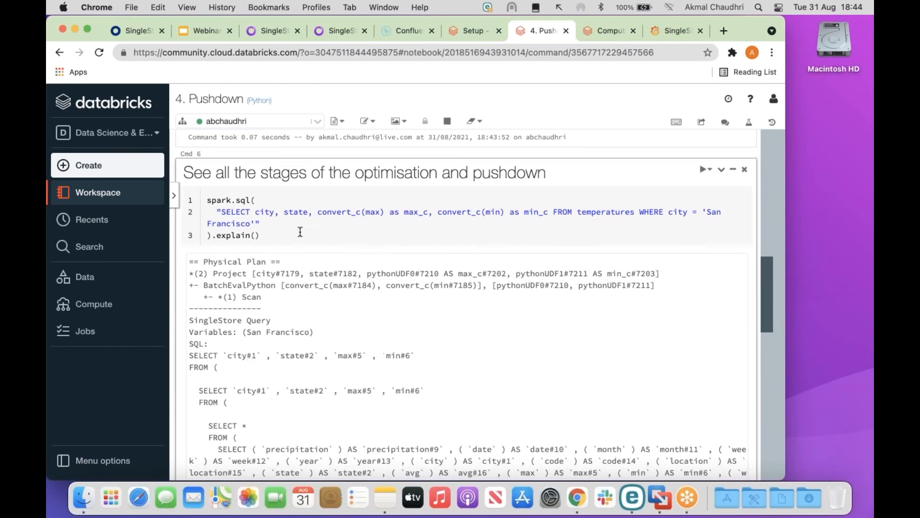
{"action": "scroll", "coordinate": [300, 232], "scroll_direction": "down", "scroll_amount": 4}
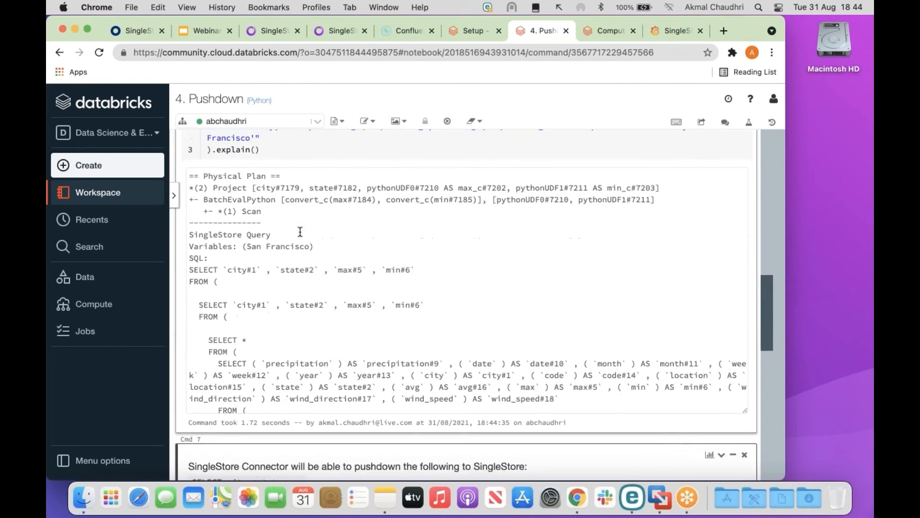
{"action": "scroll", "coordinate": [300, 232], "scroll_direction": "up", "scroll_amount": 1}
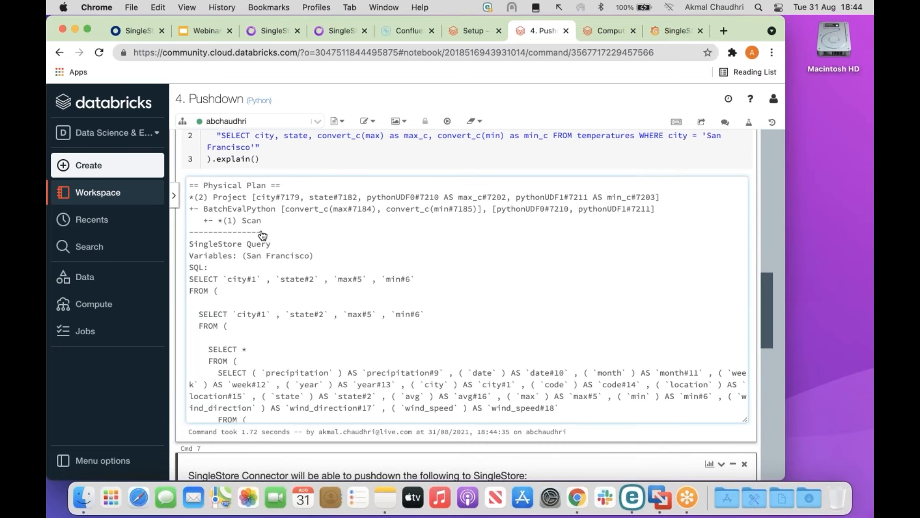
{"action": "left_click_drag", "start_coordinate": [192, 214], "coordinate": [269, 232]}
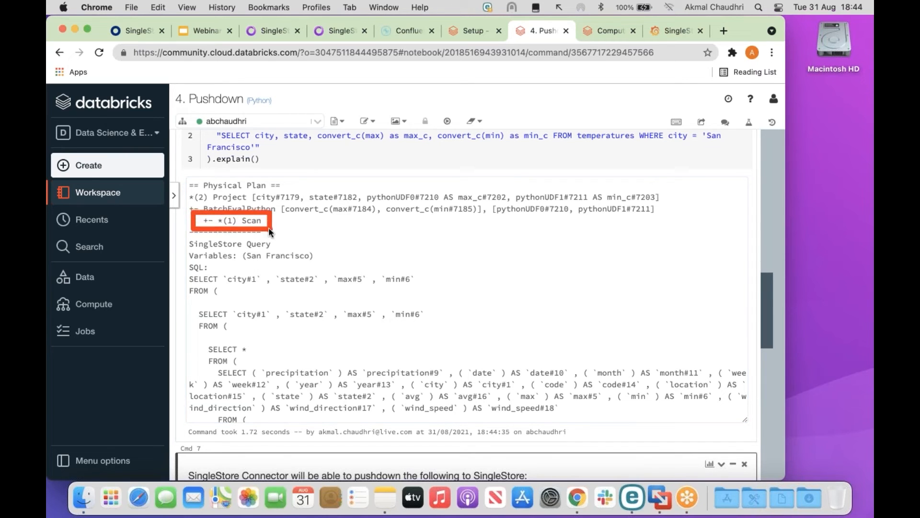
{"action": "mouse_move", "coordinate": [184, 186]}
{"action": "left_mouse_down"}
{"action": "mouse_move", "coordinate": [203, 212]}
{"action": "mouse_move", "coordinate": [261, 218]}
{"action": "mouse_move", "coordinate": [254, 207]}
{"action": "left_mouse_up"}
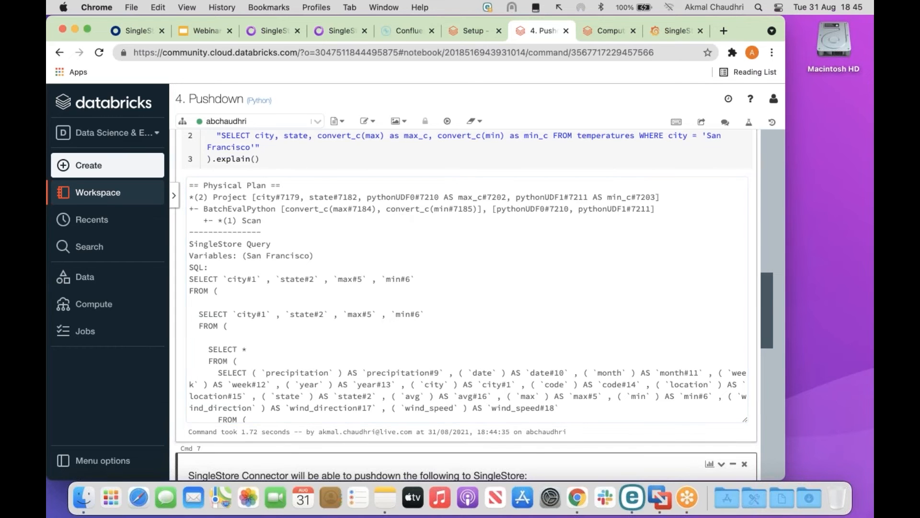
{"action": "scroll", "coordinate": [770, 297], "scroll_direction": "down", "scroll_amount": 1}
{"action": "left_click_drag", "start_coordinate": [770, 297], "coordinate": [779, 333]}
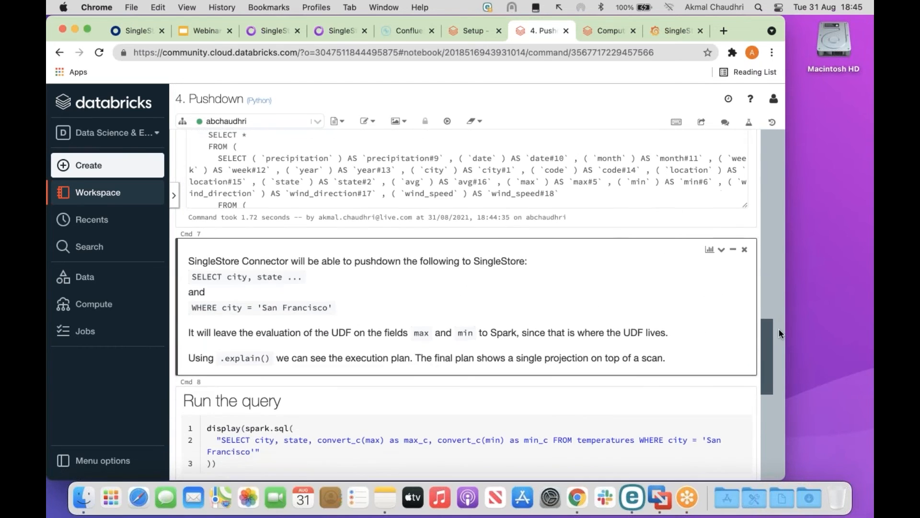
{"action": "scroll", "coordinate": [405, 312], "scroll_direction": "down", "scroll_amount": 3}
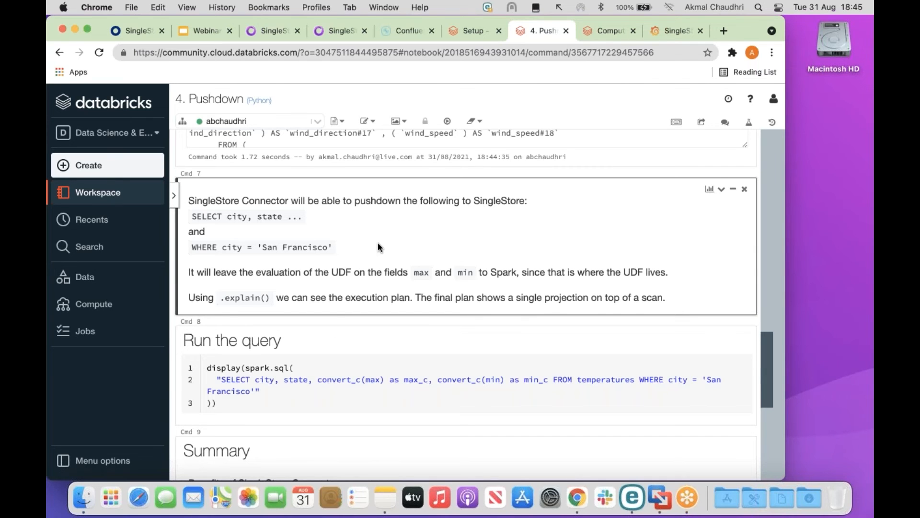
Run the San Francisco temperatures pushdown query cell.
{"action": "scroll", "coordinate": [378, 243], "scroll_direction": "down", "scroll_amount": 3}
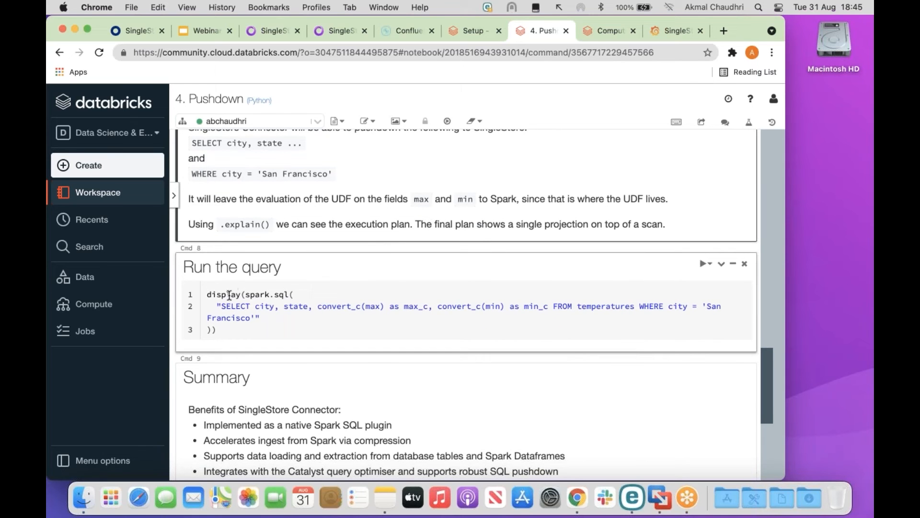
{"action": "left_click", "coordinate": [321, 285]}
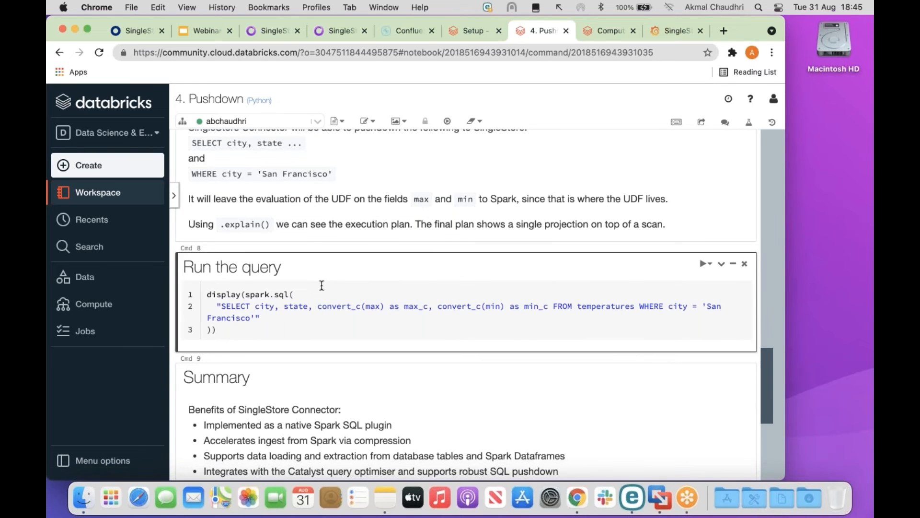
{"action": "key", "text": "shift+Return"}
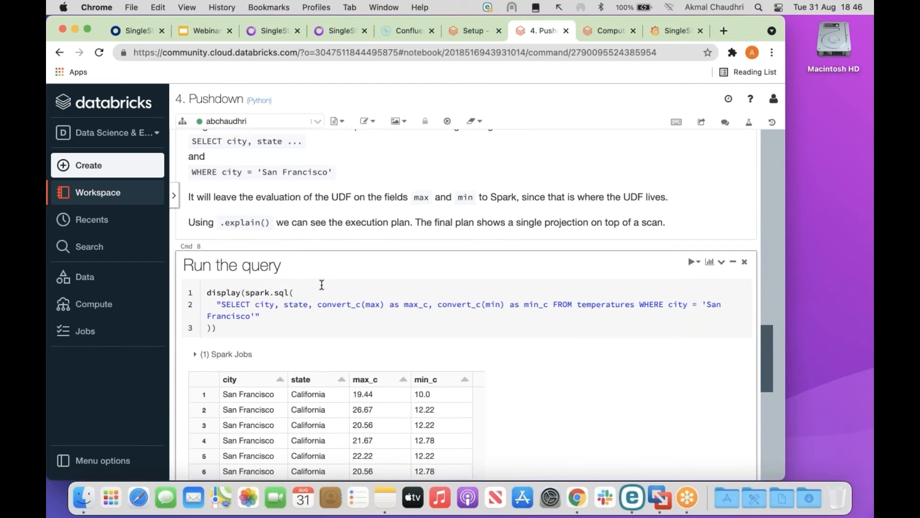
Annotate the 53-row results, highlighting the max_c and min_c columns.
{"action": "scroll", "coordinate": [322, 284], "scroll_direction": "down", "scroll_amount": 5}
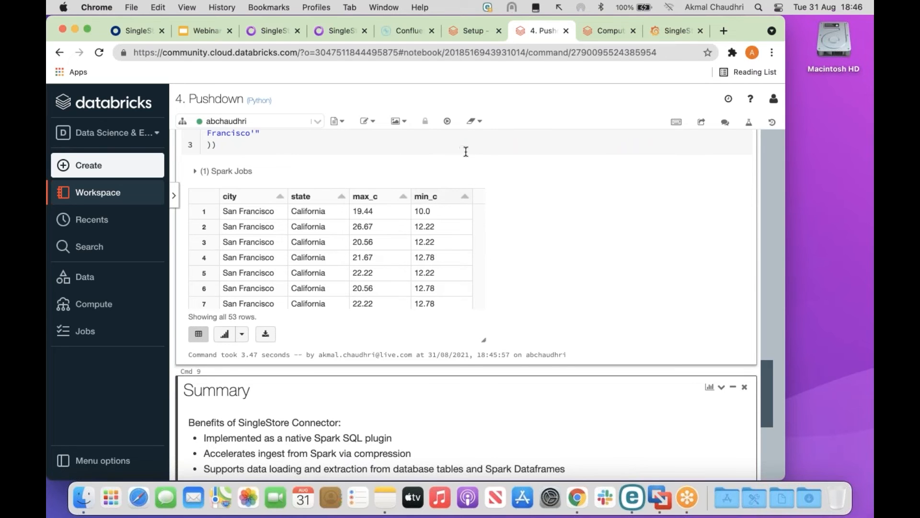
{"action": "left_click_drag", "start_coordinate": [467, 141], "coordinate": [369, 190]}
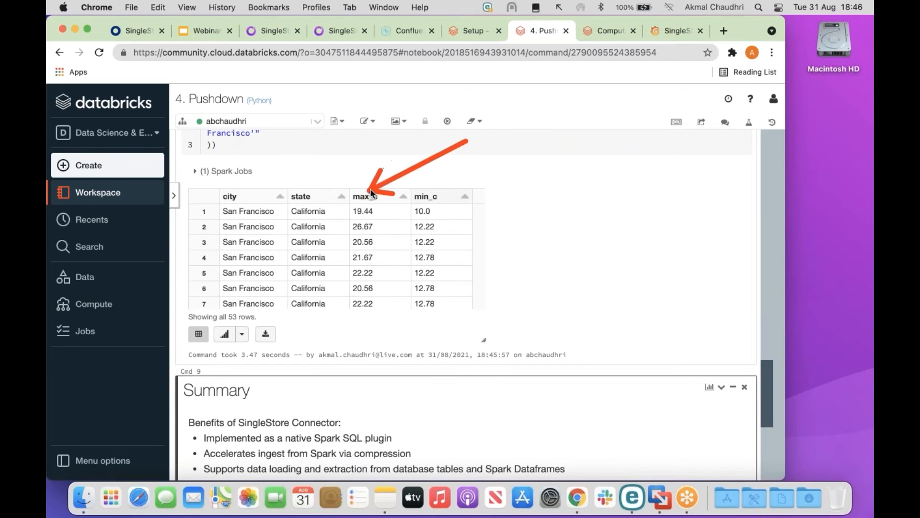
{"action": "left_click_drag", "start_coordinate": [505, 145], "coordinate": [445, 186]}
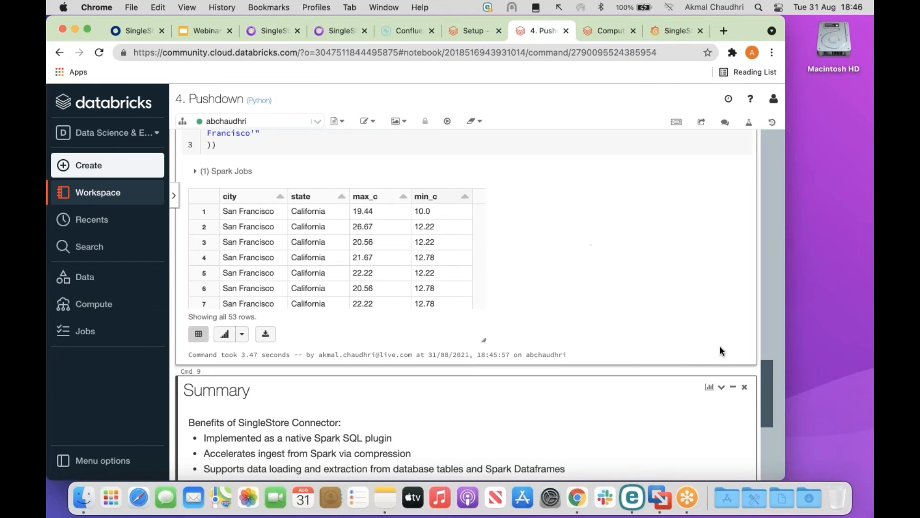
{"action": "left_click_drag", "start_coordinate": [765, 368], "coordinate": [766, 139]}
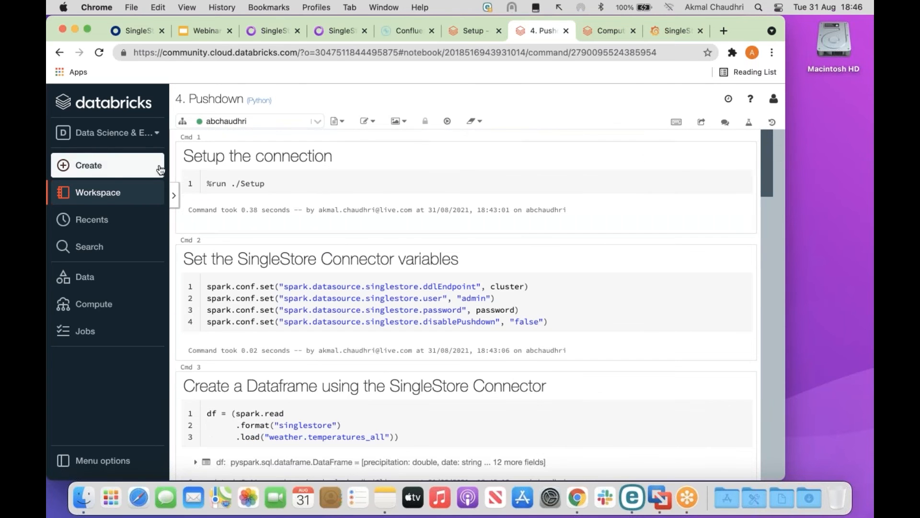
Open the 5. Data Loader for Sensors notebook and run its CSV-loading cell.
{"action": "left_click", "coordinate": [116, 193]}
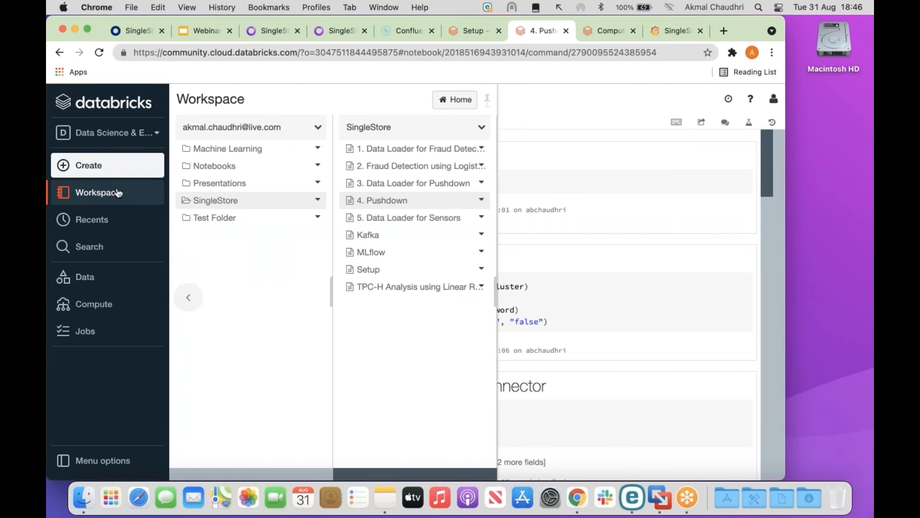
{"action": "left_click", "coordinate": [424, 217]}
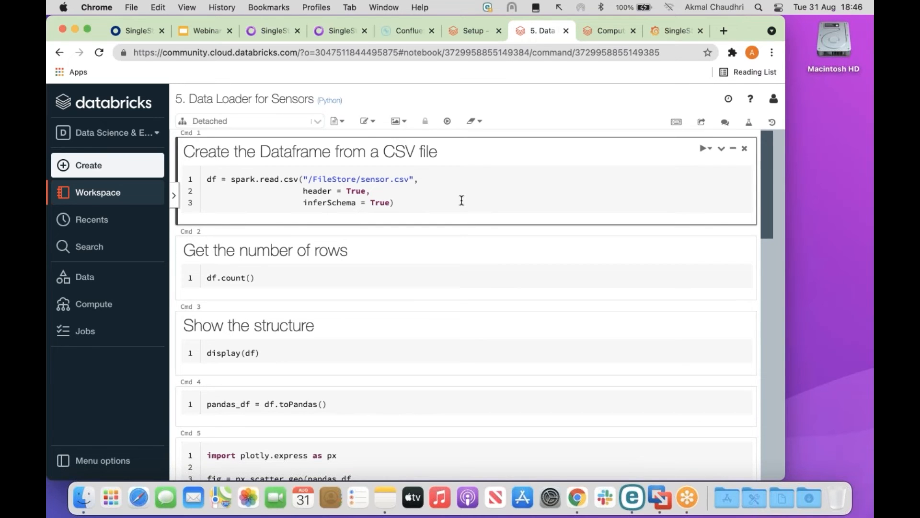
{"action": "left_click", "coordinate": [207, 178]}
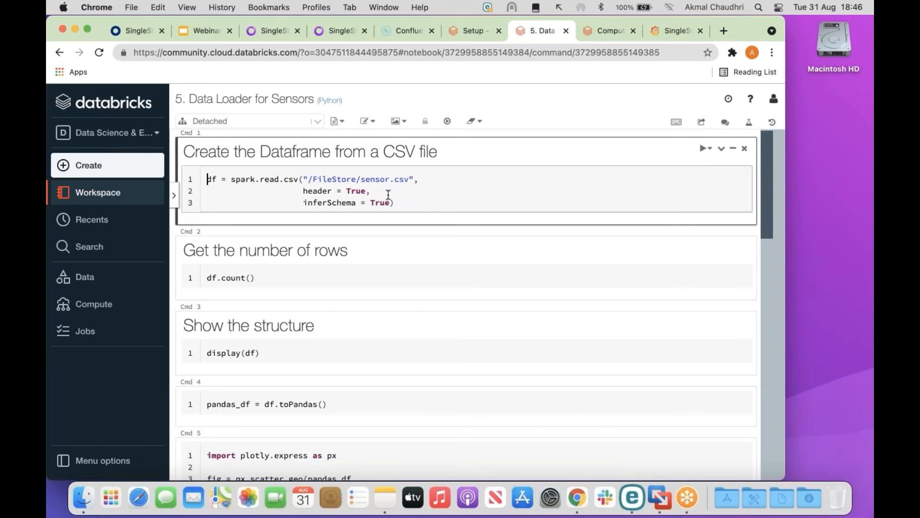
{"action": "key", "text": "shift+Return"}
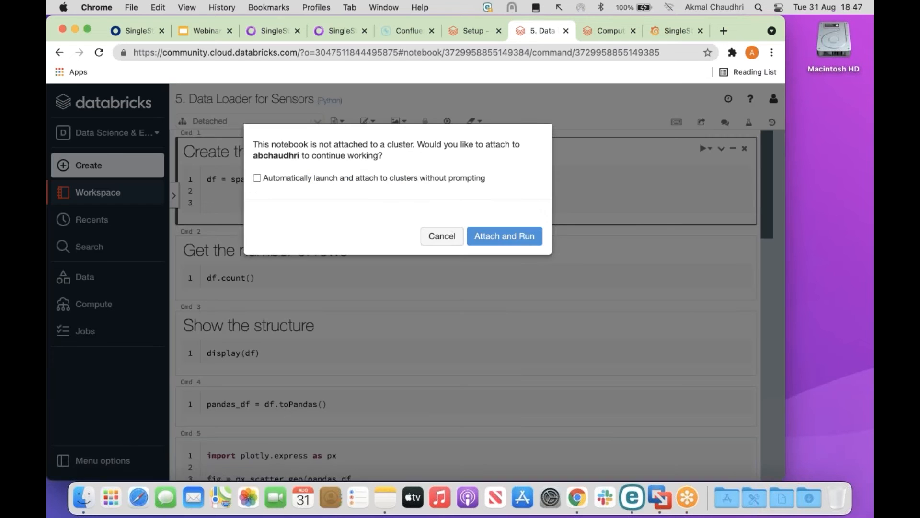
Attach the notebook to the available cluster and rerun the sensor.csv loading cell.
{"action": "left_click", "coordinate": [442, 236]}
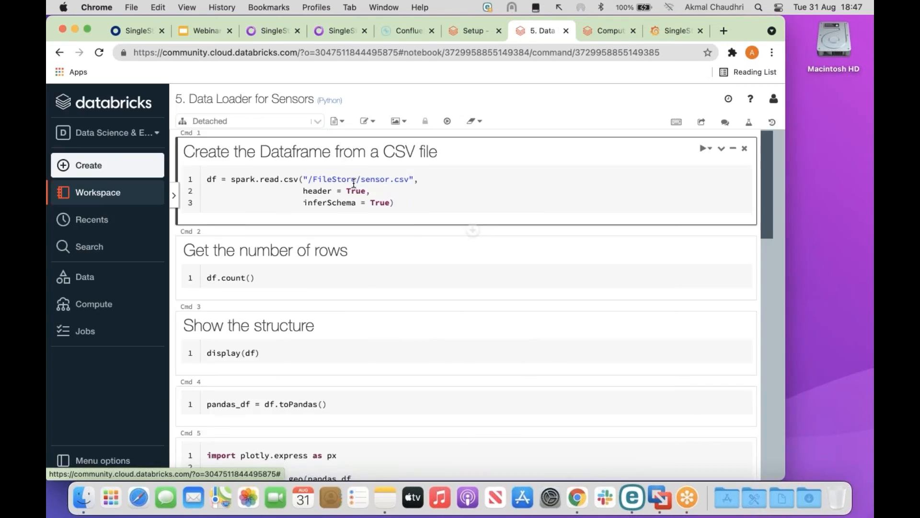
{"action": "left_click", "coordinate": [317, 121]}
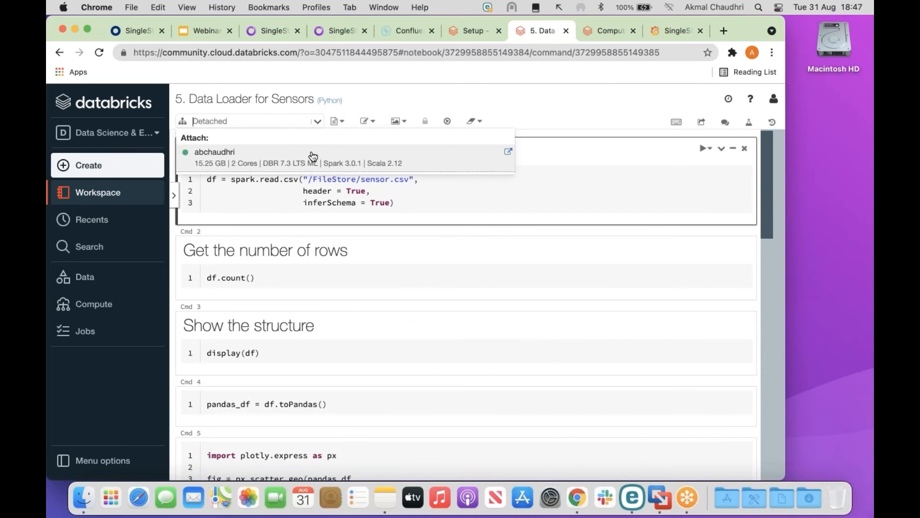
{"action": "left_click", "coordinate": [312, 155]}
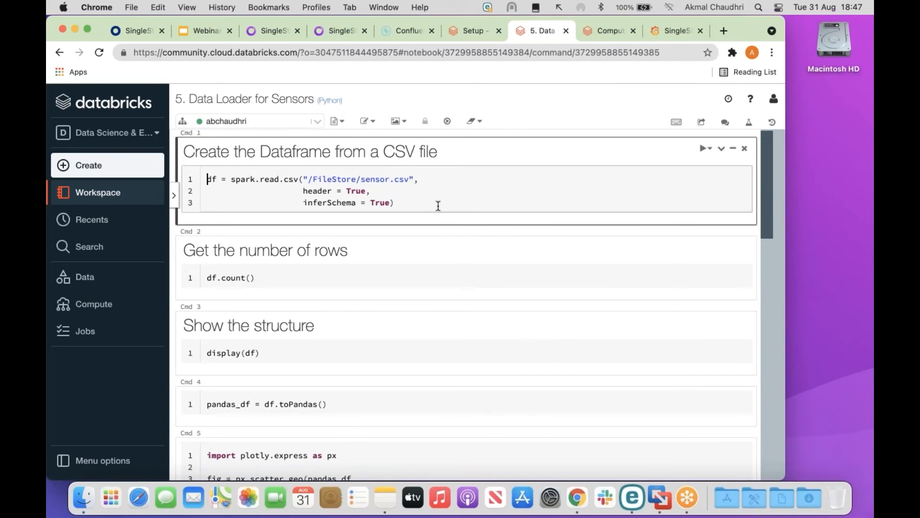
{"action": "key", "text": "shift+Return"}
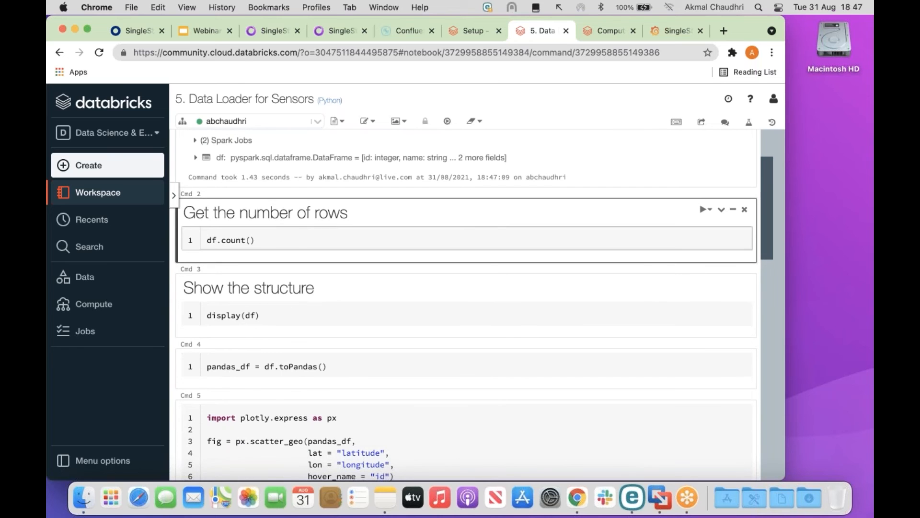
Count the sensor dataframe at 1000 rows and display its contents.
{"action": "key", "text": "shift+Return"}
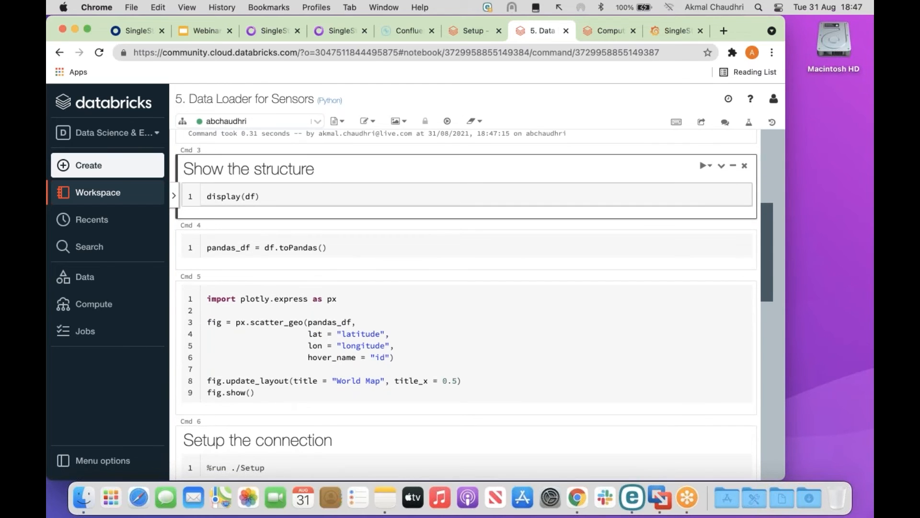
{"action": "key", "text": "shift+Return"}
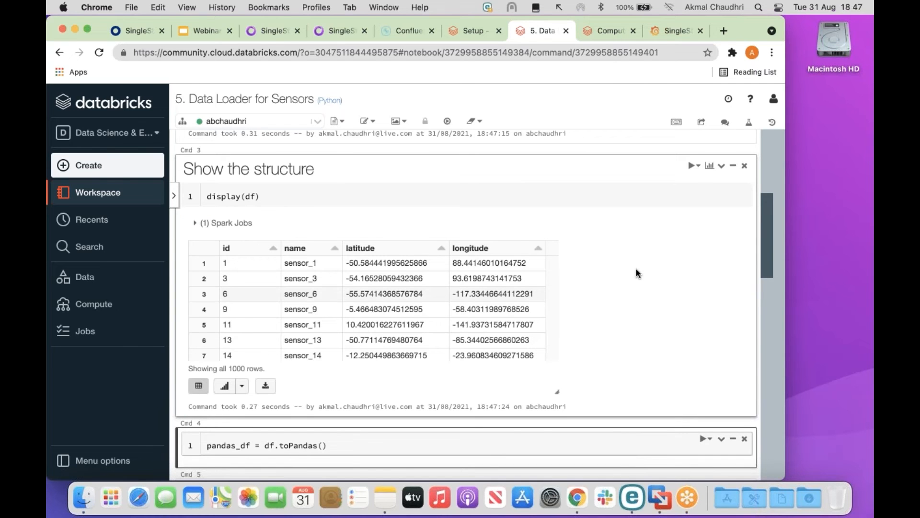
{"action": "scroll", "coordinate": [636, 268], "scroll_direction": "down", "scroll_amount": 1}
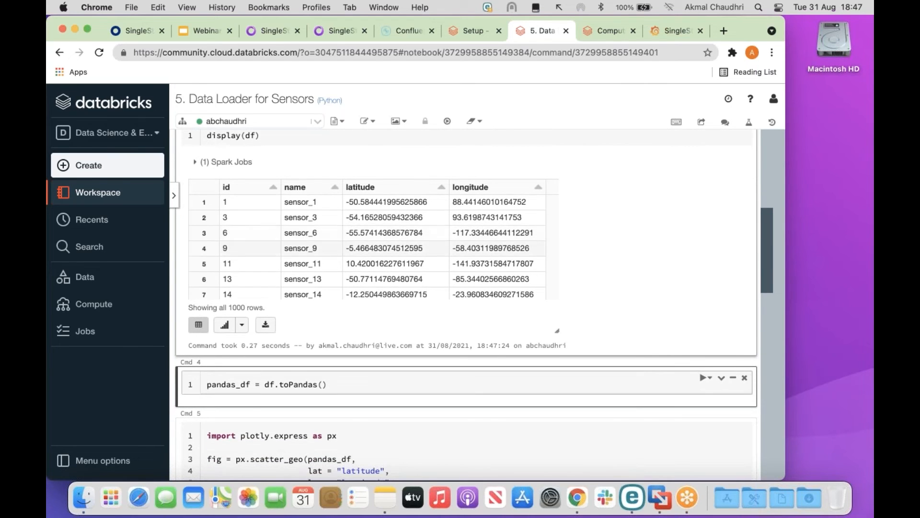
Annotate the id, name, latitude and longitude columns of the displayed table.
{"action": "left_click_drag", "start_coordinate": [360, 136], "coordinate": [239, 179]}
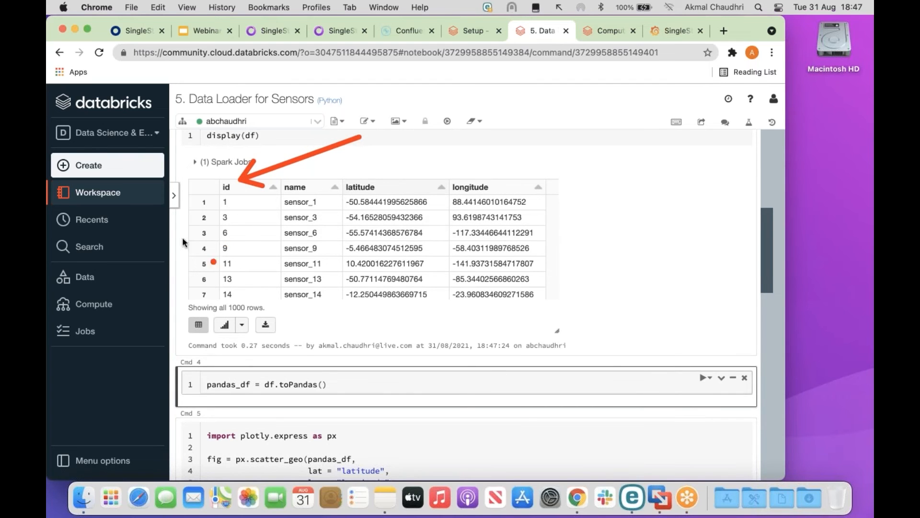
{"action": "left_click_drag", "start_coordinate": [165, 241], "coordinate": [286, 189]}
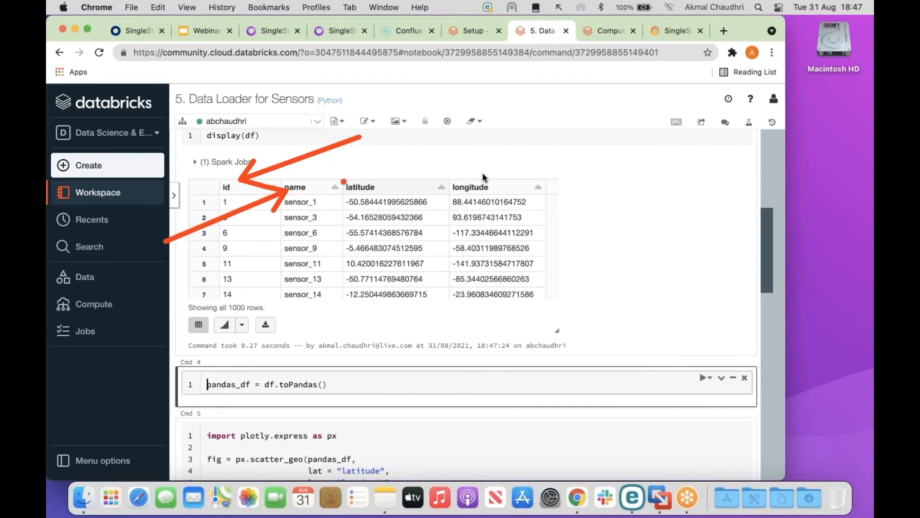
{"action": "mouse_move", "coordinate": [479, 139]}
{"action": "left_mouse_down"}
{"action": "mouse_move", "coordinate": [421, 149]}
{"action": "mouse_move", "coordinate": [366, 176]}
{"action": "left_mouse_up"}
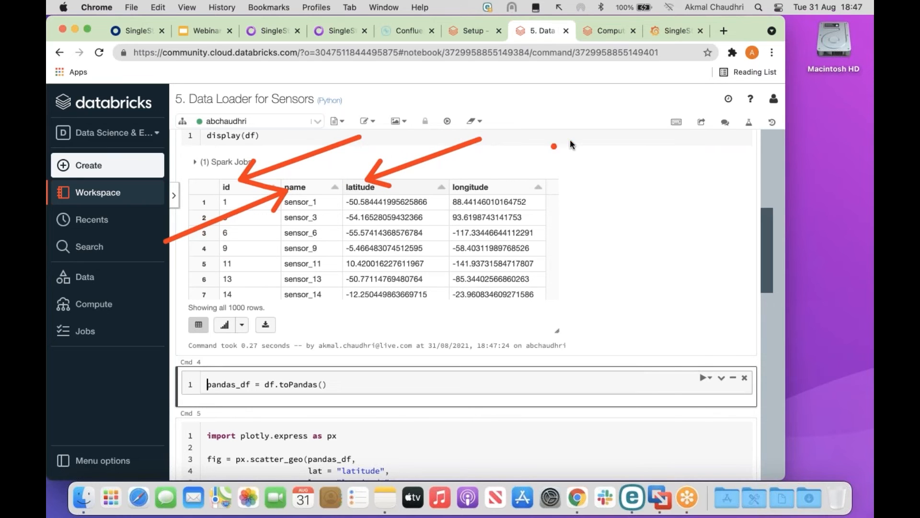
{"action": "left_click_drag", "start_coordinate": [573, 140], "coordinate": [482, 181]}
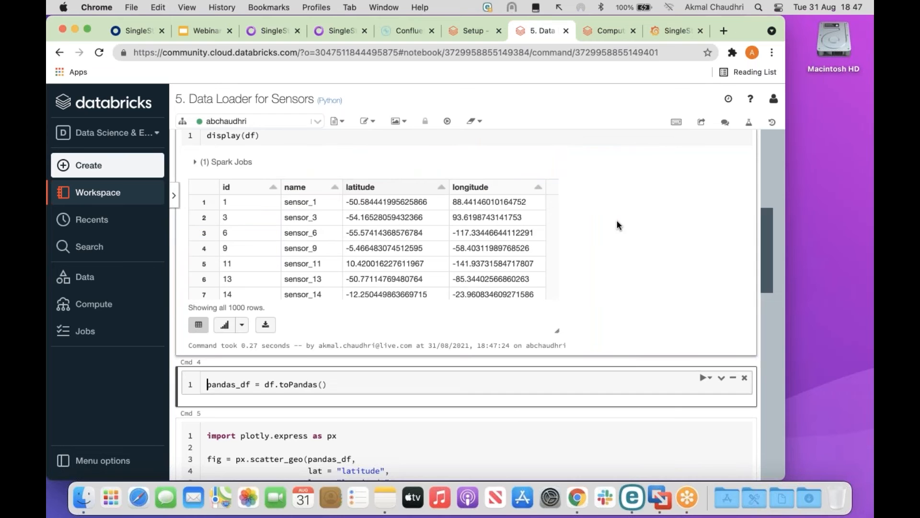
{"action": "scroll", "coordinate": [617, 224], "scroll_direction": "down", "scroll_amount": 5}
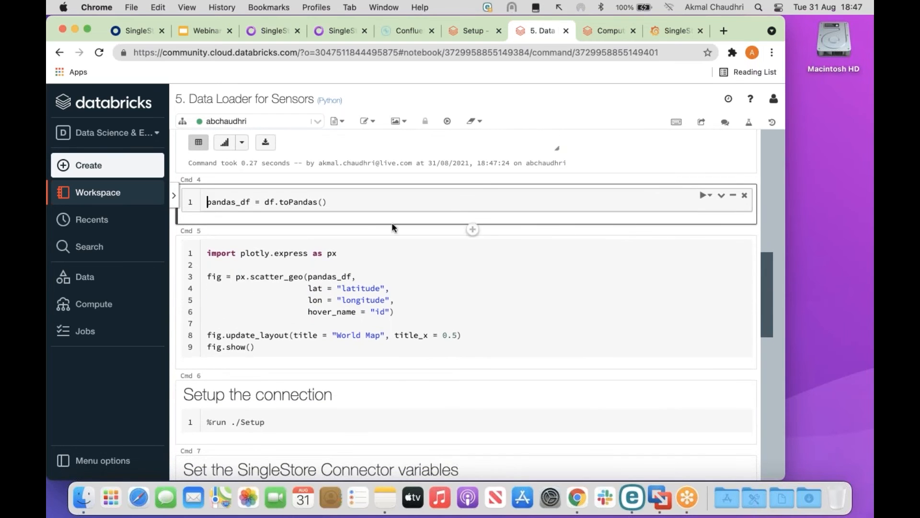
{"action": "left_click", "coordinate": [349, 200]}
{"action": "key", "text": "shift+Return"}
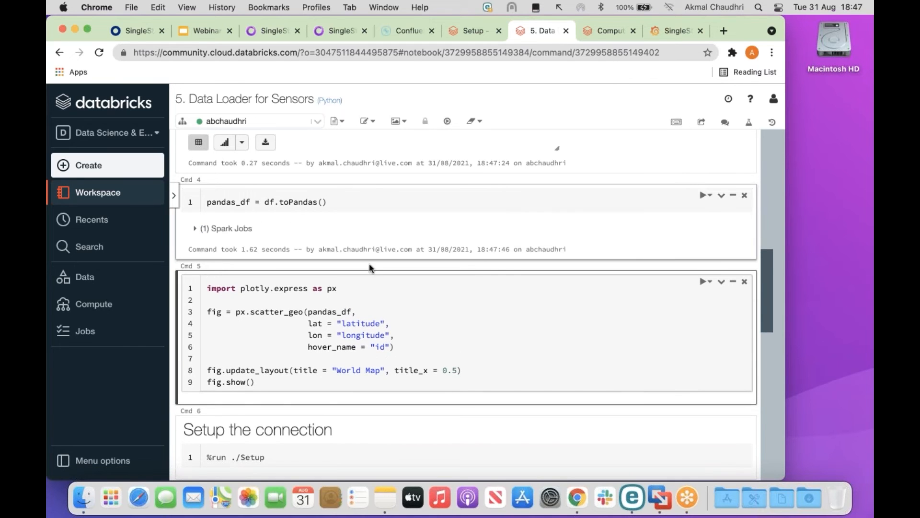
{"action": "left_click", "coordinate": [262, 381]}
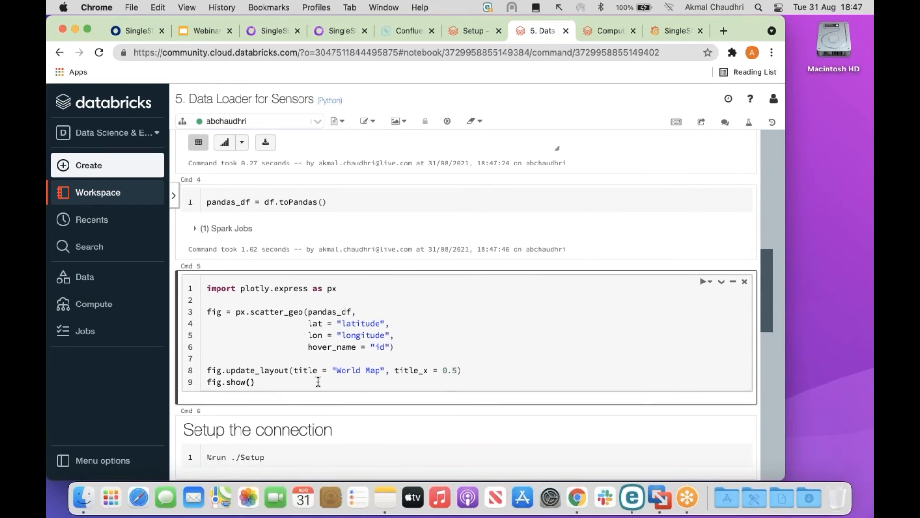
{"action": "key", "text": "shift+Return"}
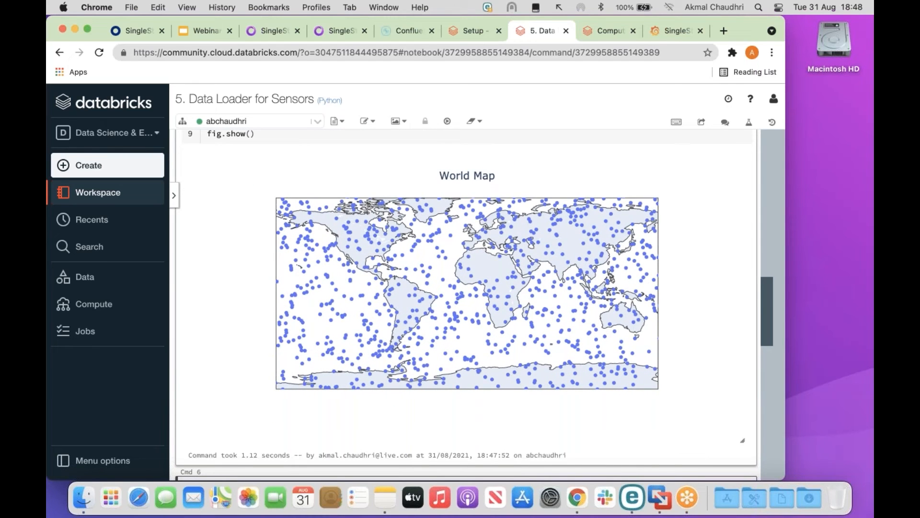
{"action": "mouse_move", "coordinate": [355, 376]}
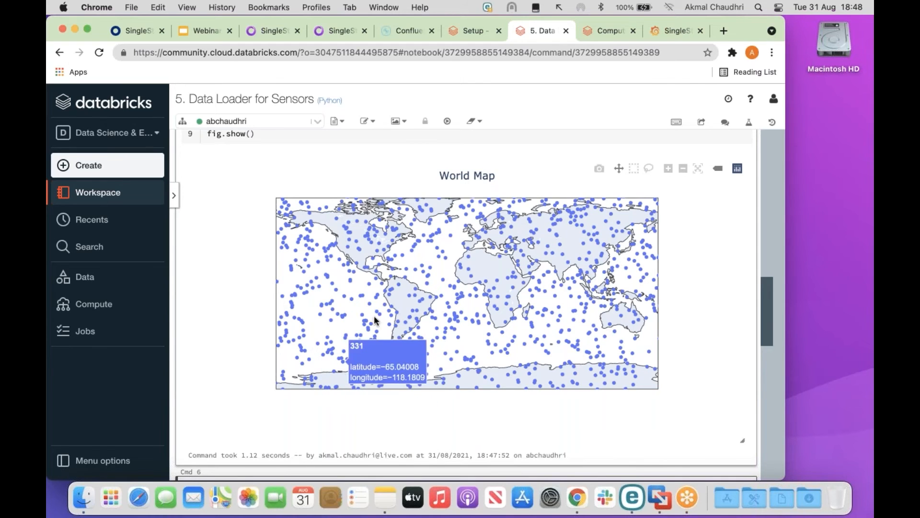
{"action": "mouse_move", "coordinate": [481, 254]}
{"action": "left_mouse_down"}
{"action": "mouse_move", "coordinate": [472, 267]}
{"action": "mouse_move", "coordinate": [497, 274]}
{"action": "mouse_move", "coordinate": [501, 262]}
{"action": "mouse_move", "coordinate": [481, 255]}
{"action": "left_mouse_up"}
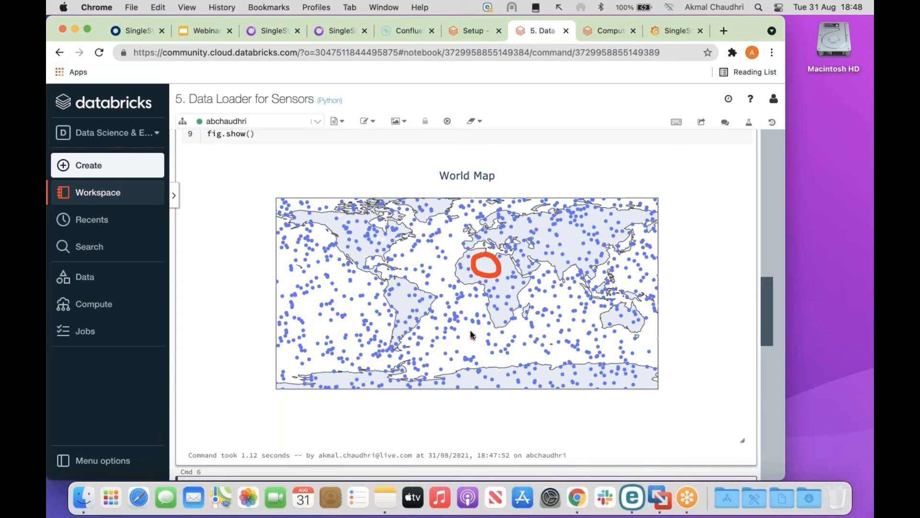
{"action": "mouse_move", "coordinate": [473, 326]}
{"action": "left_mouse_down"}
{"action": "mouse_move", "coordinate": [461, 342]}
{"action": "mouse_move", "coordinate": [472, 355]}
{"action": "mouse_move", "coordinate": [487, 346]}
{"action": "mouse_move", "coordinate": [483, 329]}
{"action": "mouse_move", "coordinate": [472, 330]}
{"action": "left_mouse_up"}
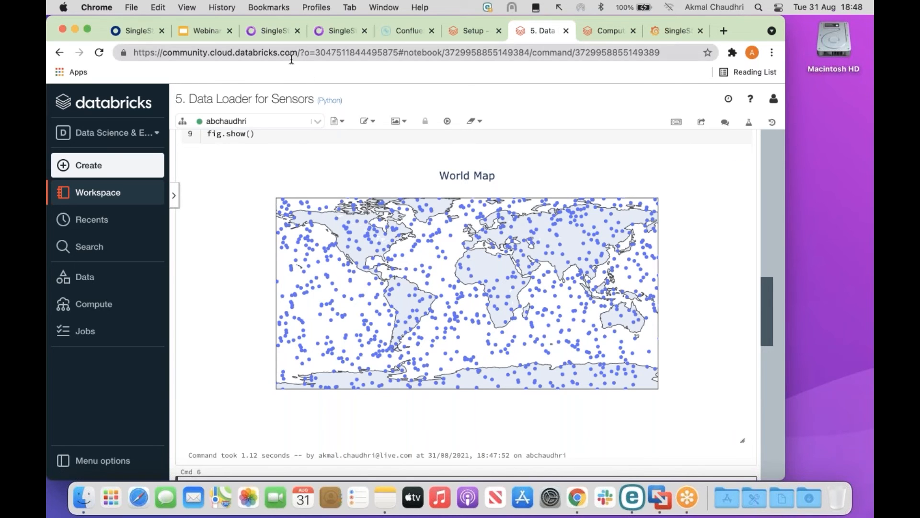
Run USE sensor_readings and SELECT * FROM sensors LIMIT 5 in the SingleStore editor.
{"action": "left_click", "coordinate": [277, 33]}
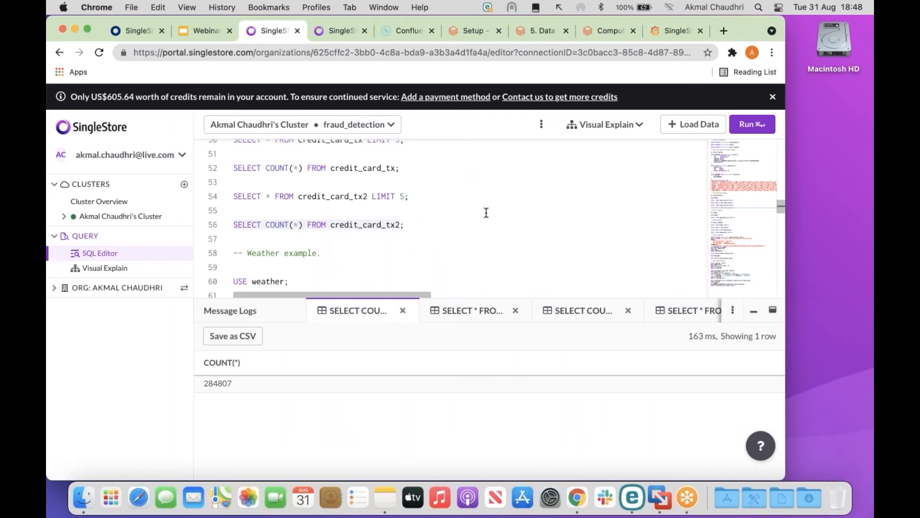
{"action": "scroll", "coordinate": [486, 213], "scroll_direction": "down", "scroll_amount": 3}
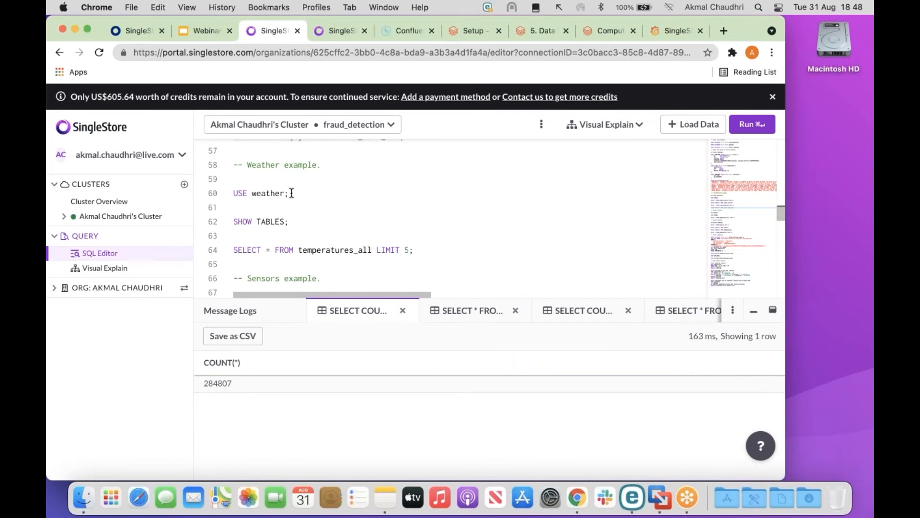
{"action": "scroll", "coordinate": [237, 194], "scroll_direction": "down", "scroll_amount": 3}
{"action": "left_click", "coordinate": [235, 199]}
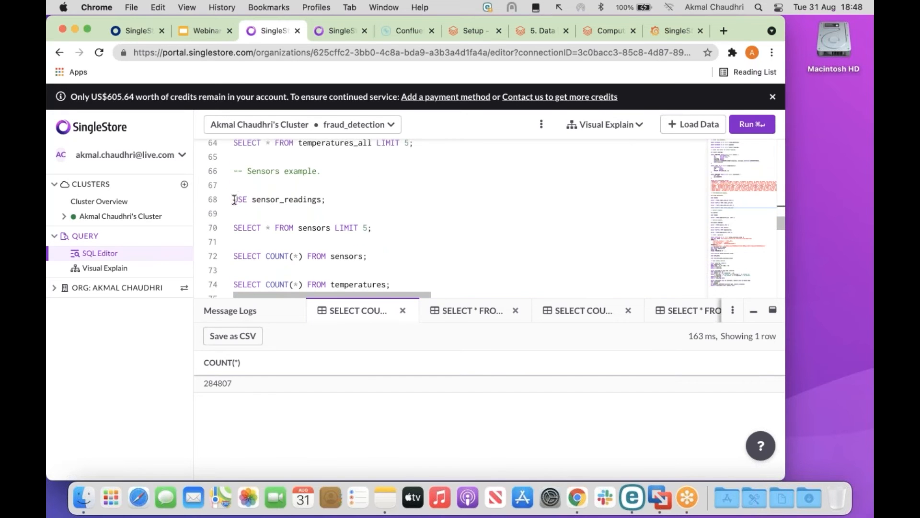
{"action": "left_click", "coordinate": [753, 124]}
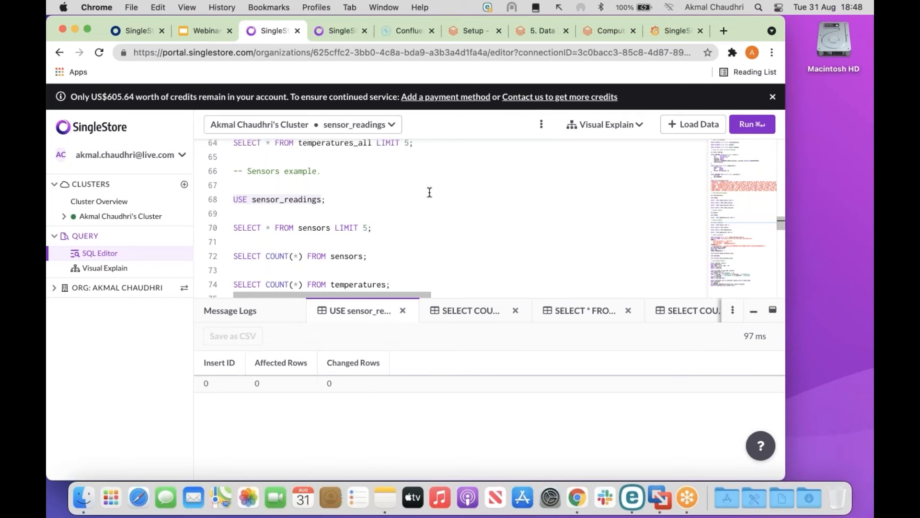
{"action": "left_click", "coordinate": [235, 227]}
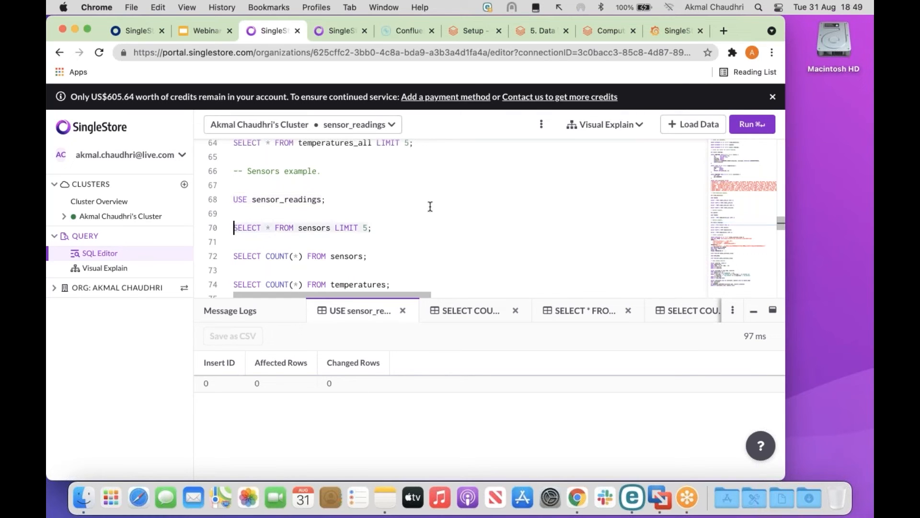
{"action": "left_click", "coordinate": [754, 124]}
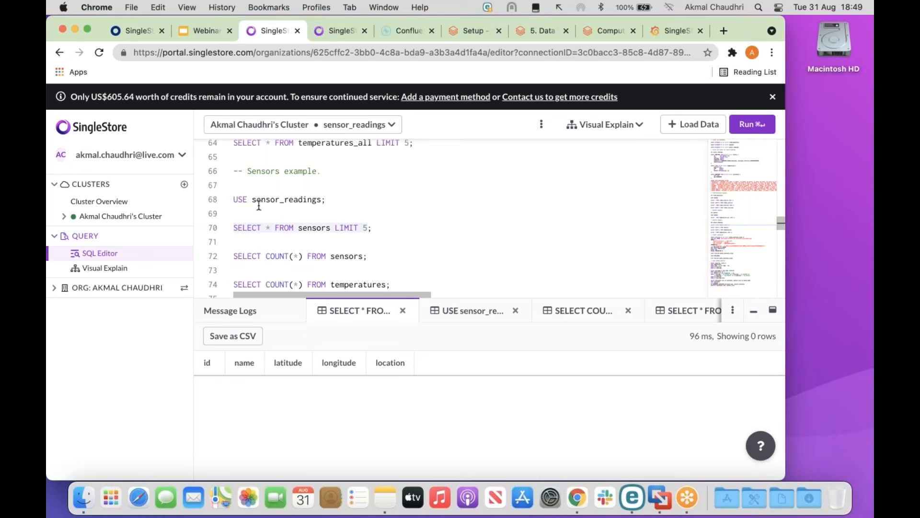
Re-run both statements, confirming the sensors table returns zero rows.
{"action": "left_click_drag", "start_coordinate": [233, 198], "coordinate": [322, 200]}
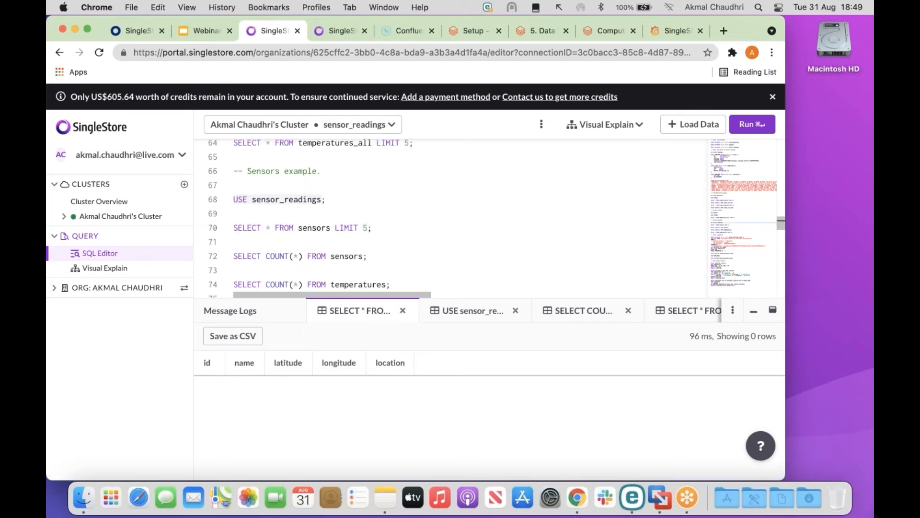
{"action": "left_click", "coordinate": [752, 126]}
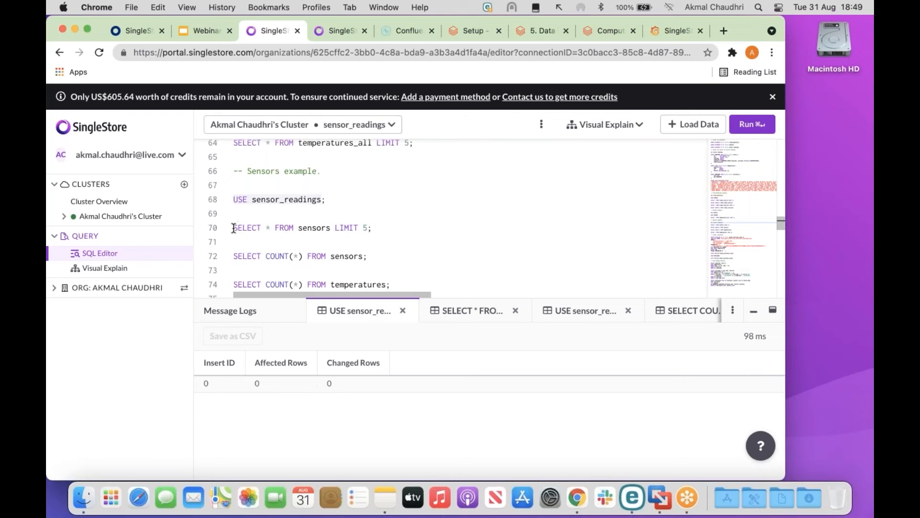
{"action": "left_click_drag", "start_coordinate": [234, 228], "coordinate": [371, 228]}
{"action": "left_click", "coordinate": [751, 126]}
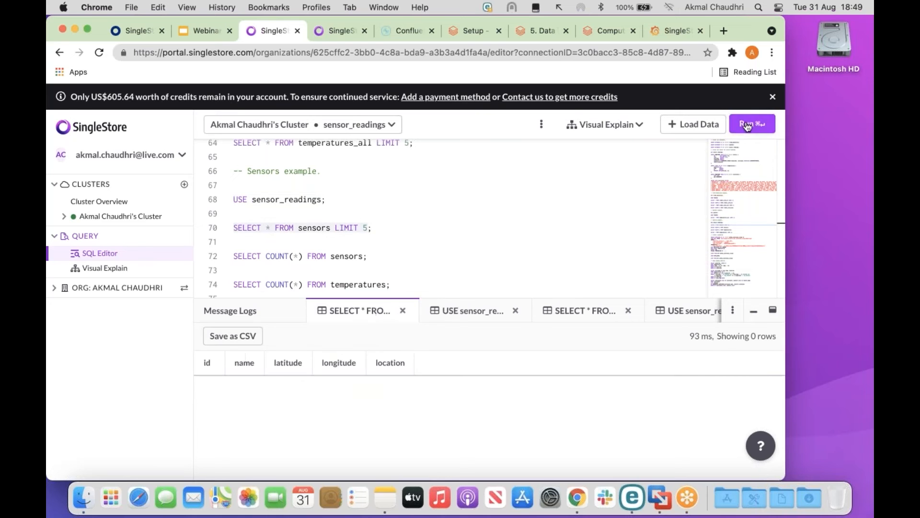
Check the Studio dashboard and the empty results, then return to the Databricks Setup notebook.
{"action": "left_click", "coordinate": [333, 31]}
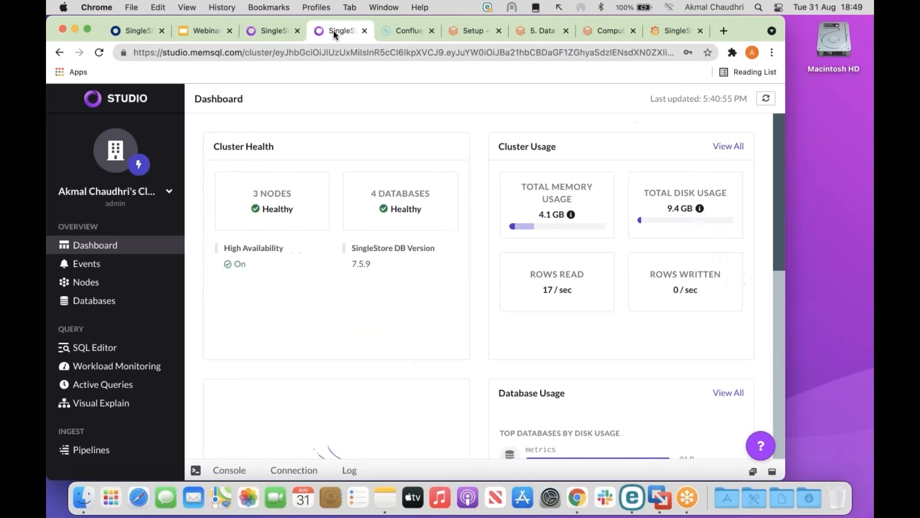
{"action": "left_click", "coordinate": [270, 30]}
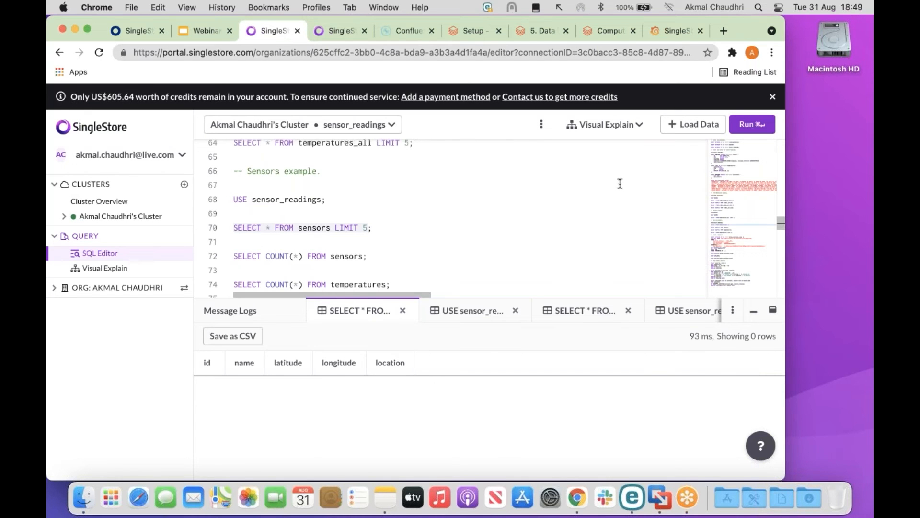
{"action": "scroll", "coordinate": [619, 183], "scroll_direction": "down", "scroll_amount": 2}
{"action": "scroll", "coordinate": [619, 183], "scroll_direction": "up", "scroll_amount": 3}
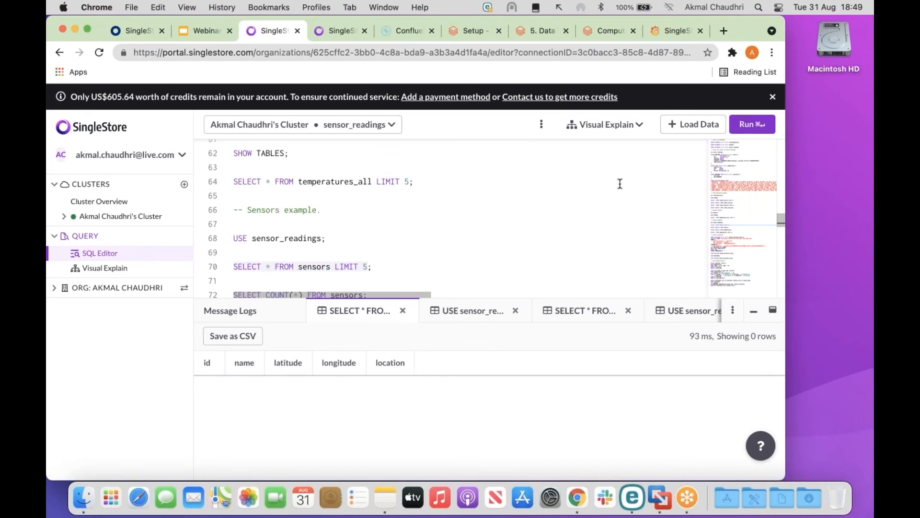
{"action": "scroll", "coordinate": [620, 183], "scroll_direction": "up", "scroll_amount": 2}
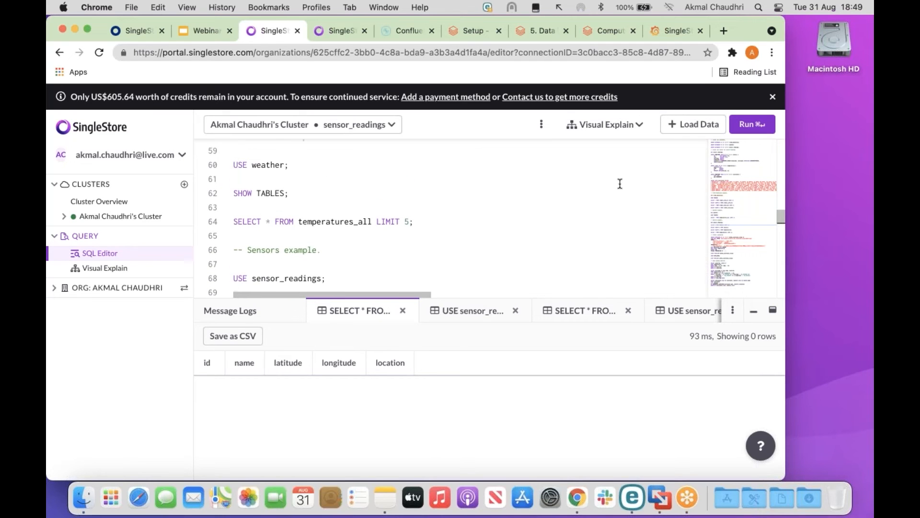
{"action": "scroll", "coordinate": [619, 183], "scroll_direction": "down", "scroll_amount": 5}
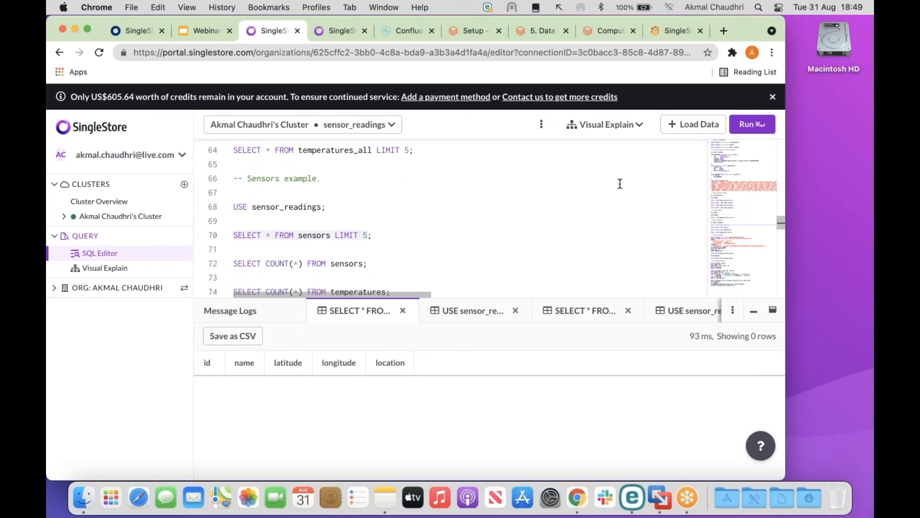
{"action": "scroll", "coordinate": [619, 183], "scroll_direction": "down", "scroll_amount": 1}
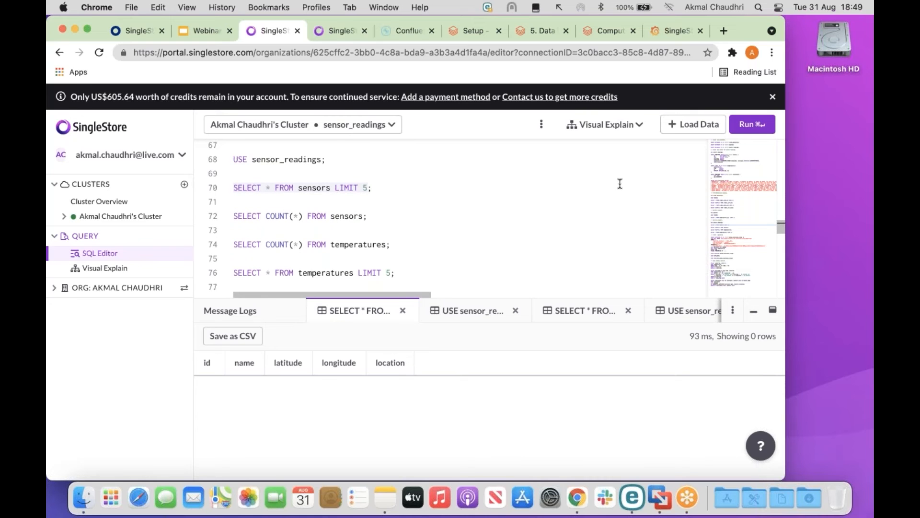
{"action": "left_click", "coordinate": [470, 31]}
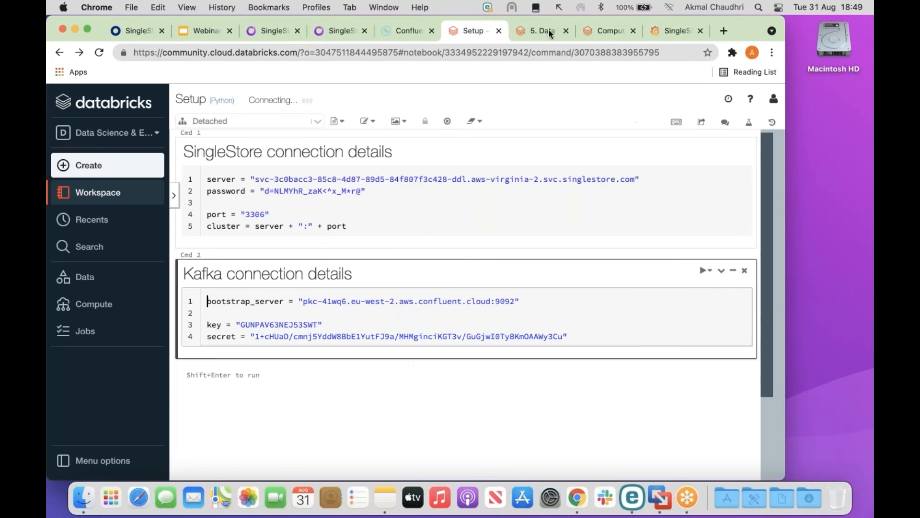
Run the %run ./Setup cell and the SingleStore connector variables cell in the Data Loader notebook.
{"action": "left_click", "coordinate": [536, 30]}
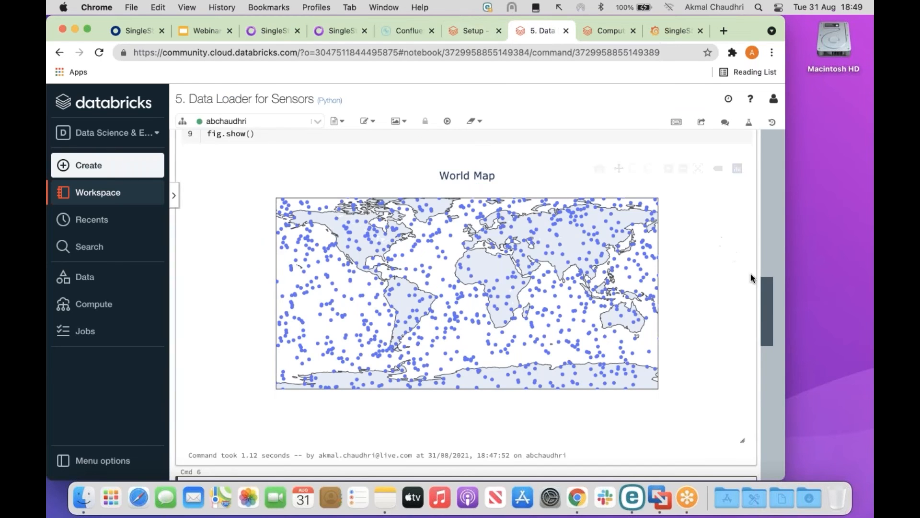
{"action": "left_click_drag", "start_coordinate": [766, 309], "coordinate": [766, 391]}
{"action": "left_click", "coordinate": [307, 163]}
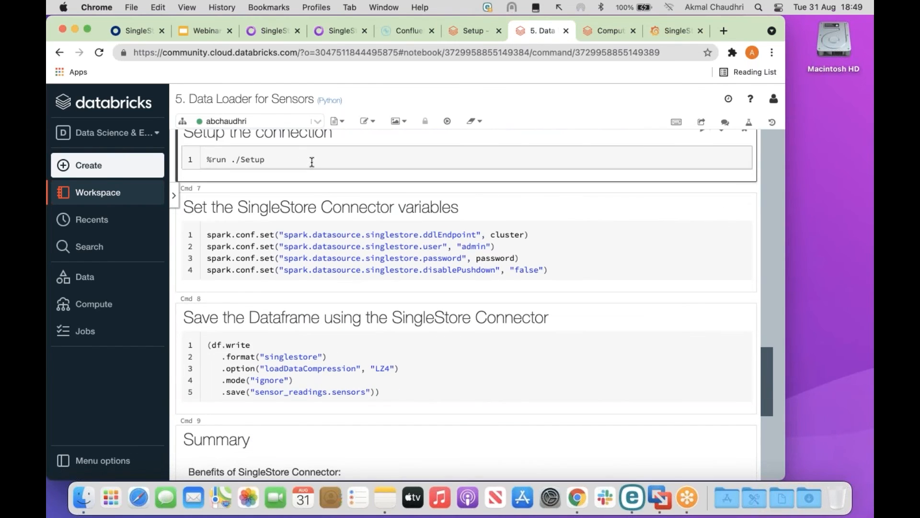
{"action": "key", "text": "shift+Return"}
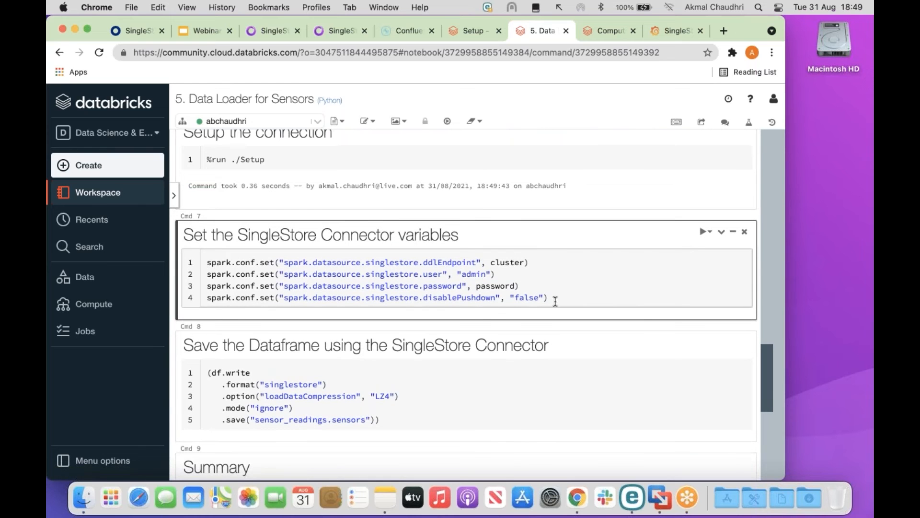
{"action": "left_click", "coordinate": [555, 297]}
{"action": "key", "text": "shift+Return"}
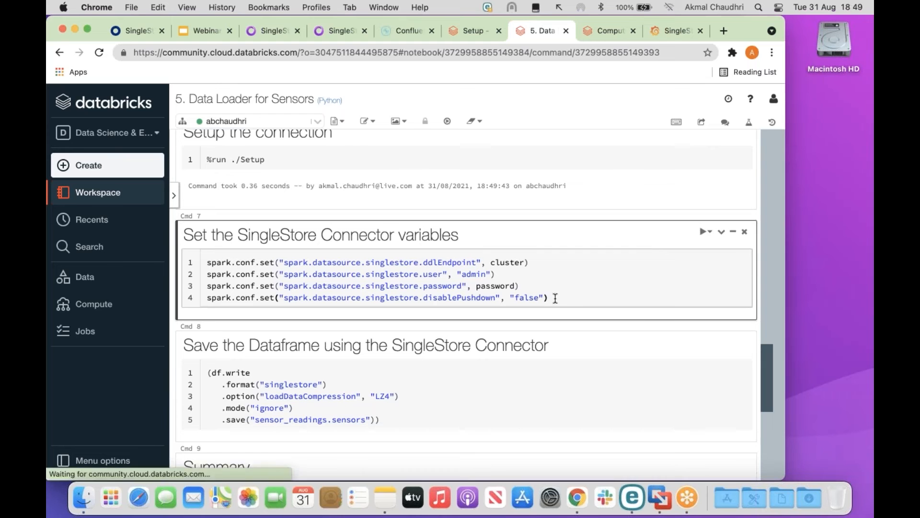
Save the sensor dataframe to sensor_readings.sensors with the SingleStore connector.
{"action": "left_click_drag", "start_coordinate": [766, 351], "coordinate": [763, 383]}
{"action": "left_click", "coordinate": [391, 262]}
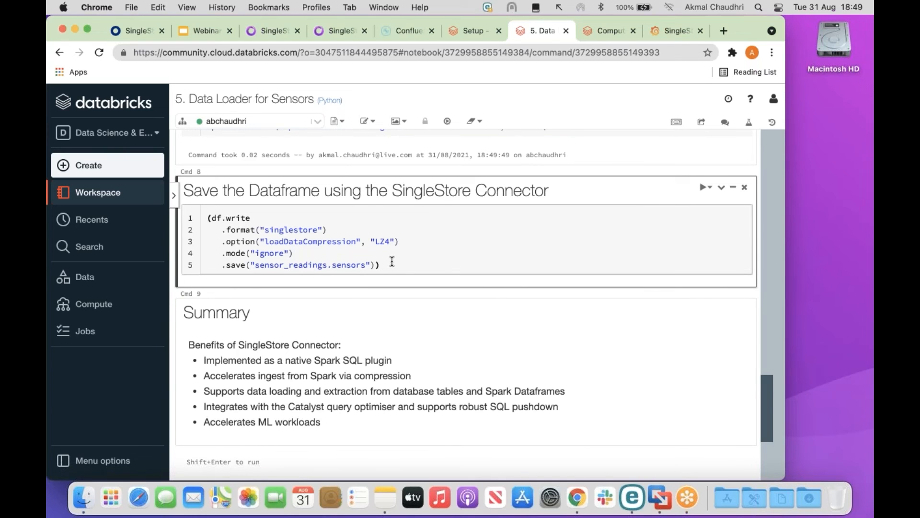
{"action": "key", "text": "shift+Return"}
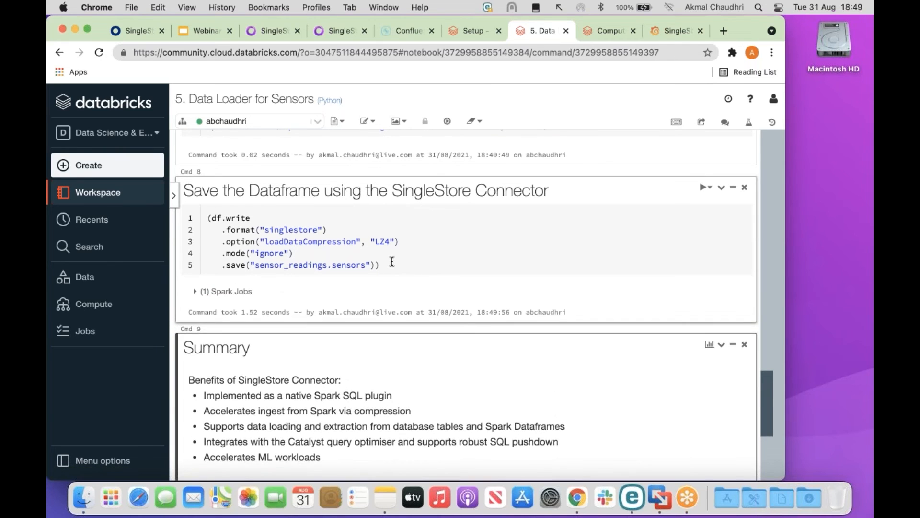
{"action": "scroll", "coordinate": [392, 262], "scroll_direction": "up", "scroll_amount": 10}
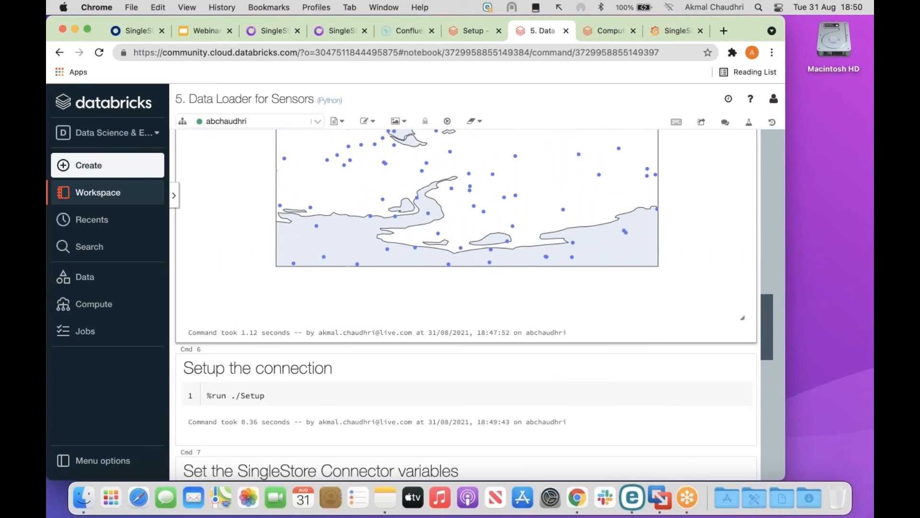
{"action": "left_click_drag", "start_coordinate": [764, 320], "coordinate": [745, 219]}
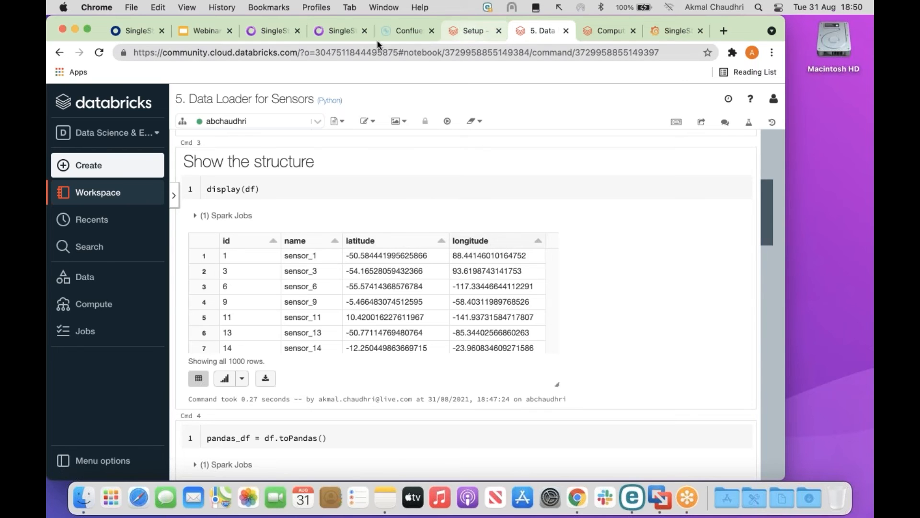
Run SELECT * FROM sensors LIMIT 5 in SingleStore and enlarge the results panel.
{"action": "left_click", "coordinate": [270, 29]}
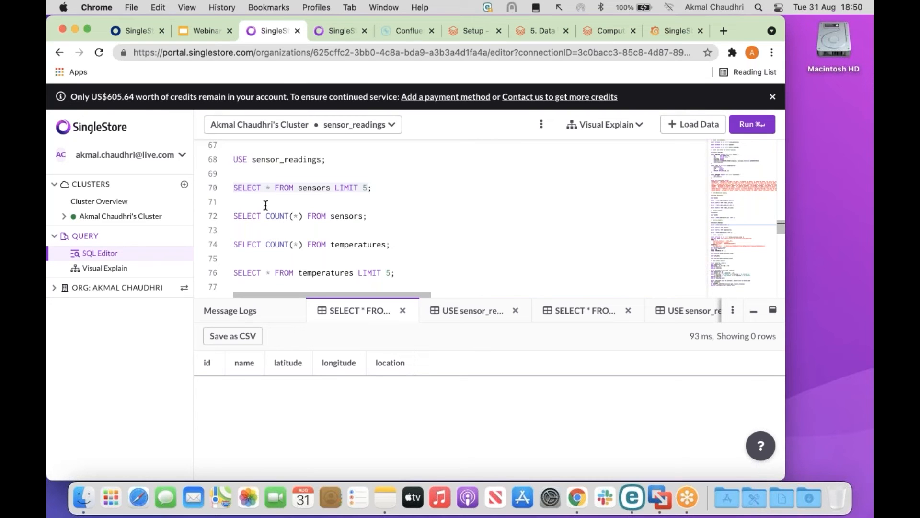
{"action": "left_click", "coordinate": [234, 187]}
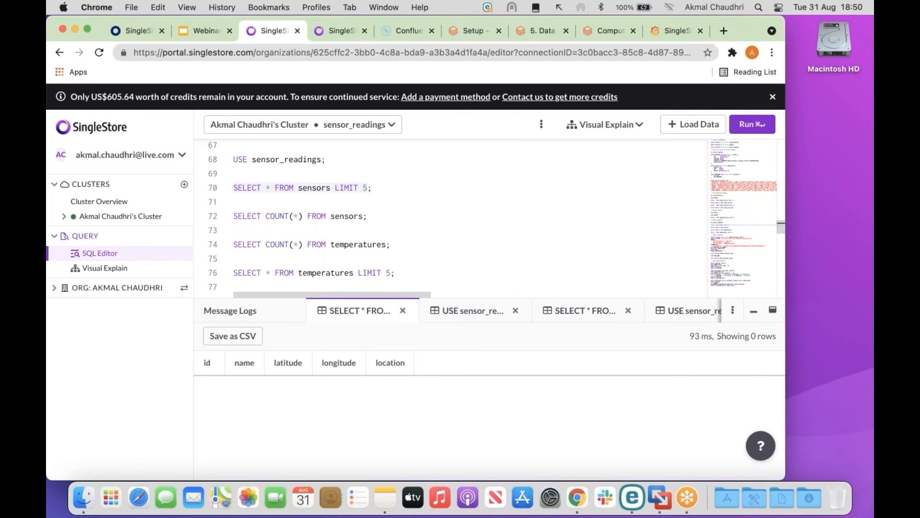
{"action": "left_click", "coordinate": [740, 125]}
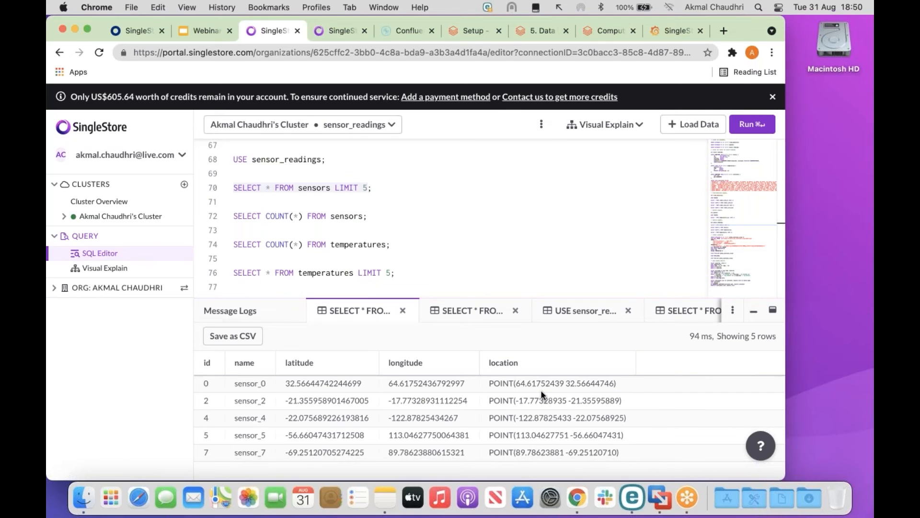
{"action": "left_click_drag", "start_coordinate": [544, 298], "coordinate": [546, 193]}
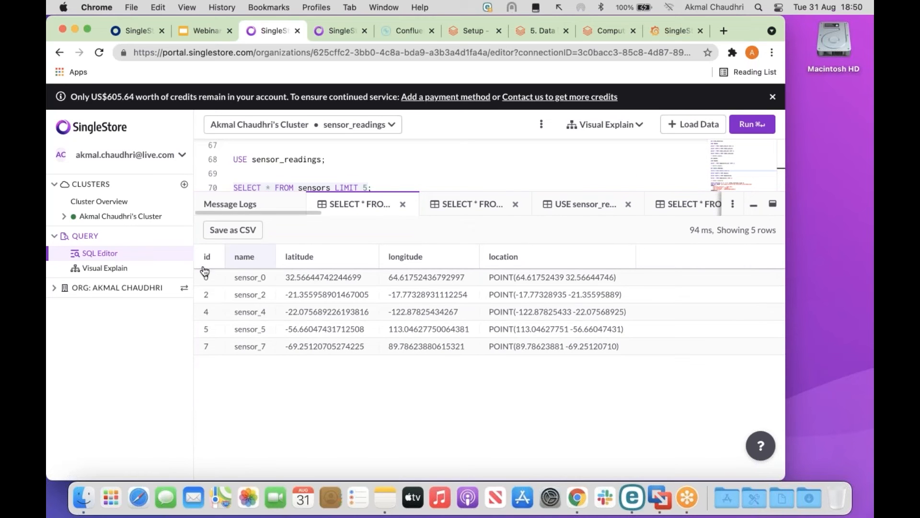
Annotate sensor_4's latitude and longitude and box the POINT location column.
{"action": "mouse_move", "coordinate": [189, 256]}
{"action": "left_mouse_down"}
{"action": "mouse_move", "coordinate": [194, 310]}
{"action": "mouse_move", "coordinate": [341, 352]}
{"action": "mouse_move", "coordinate": [338, 307]}
{"action": "left_mouse_up"}
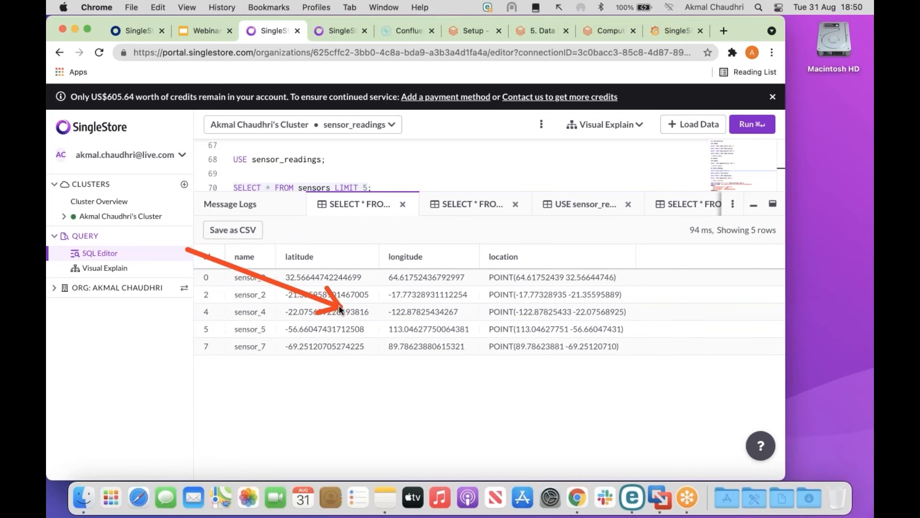
{"action": "left_click_drag", "start_coordinate": [320, 418], "coordinate": [427, 313]}
{"action": "left_click_drag", "start_coordinate": [160, 338], "coordinate": [208, 309]}
{"action": "left_click_drag", "start_coordinate": [246, 440], "coordinate": [250, 339]}
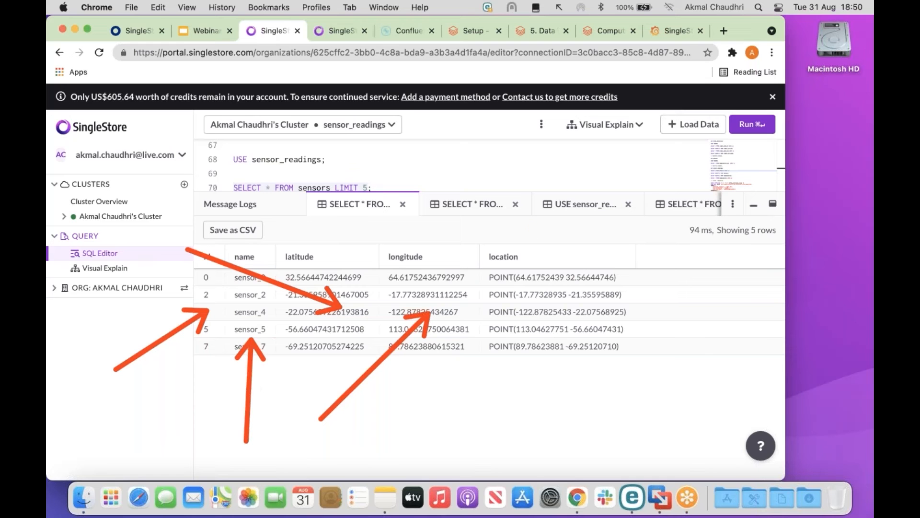
{"action": "mouse_move", "coordinate": [478, 231]}
{"action": "left_mouse_down"}
{"action": "mouse_move", "coordinate": [491, 333]}
{"action": "mouse_move", "coordinate": [655, 379]}
{"action": "left_mouse_up"}
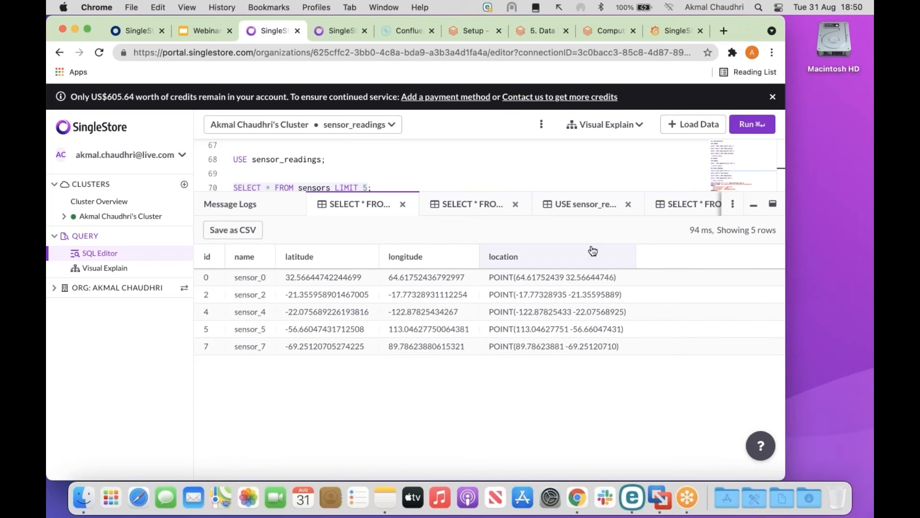
{"action": "left_click_drag", "start_coordinate": [569, 192], "coordinate": [491, 306]}
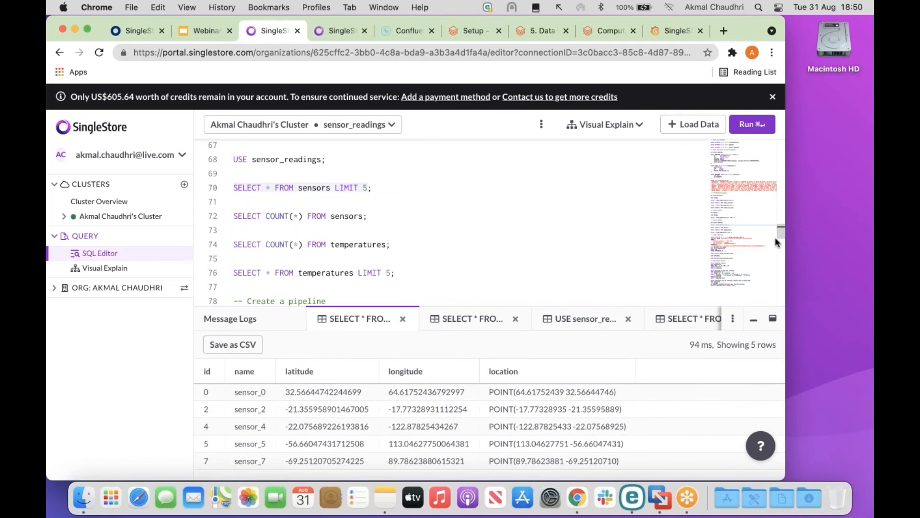
{"action": "left_click_drag", "start_coordinate": [780, 235], "coordinate": [766, 160]}
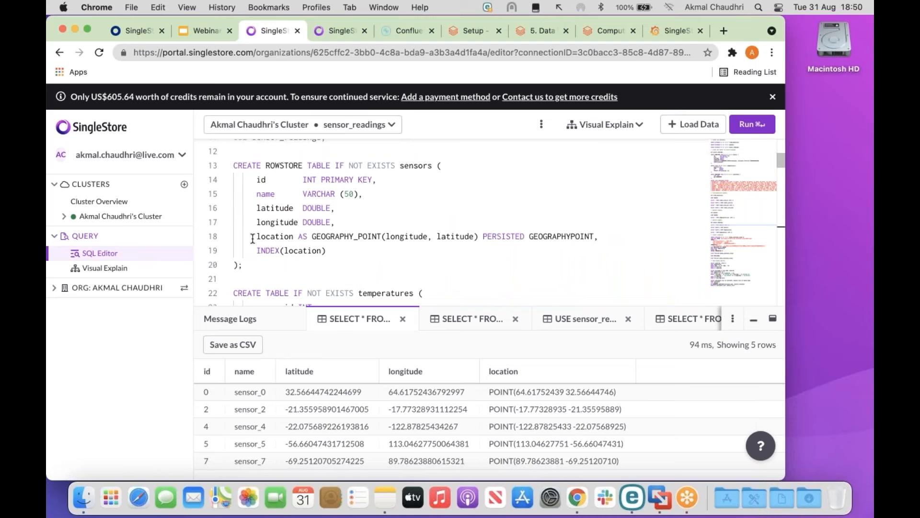
{"action": "left_click_drag", "start_coordinate": [256, 236], "coordinate": [600, 238]}
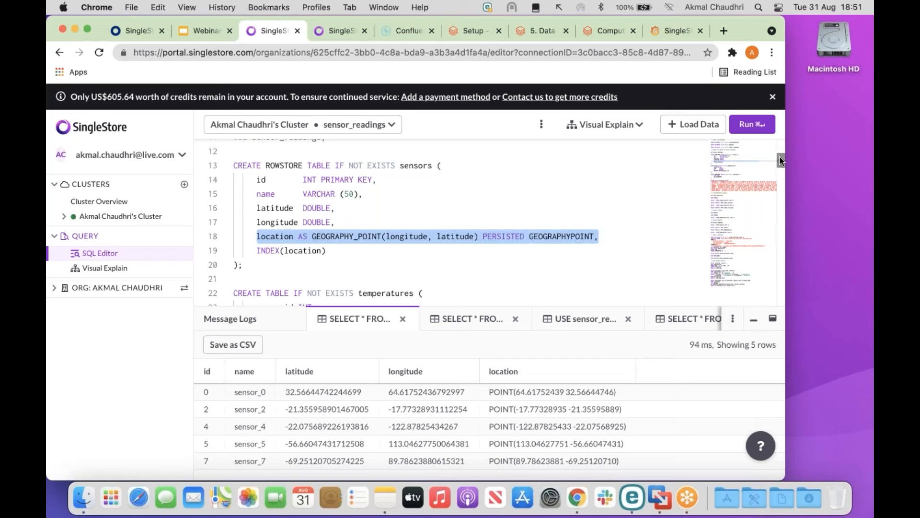
{"action": "left_click_drag", "start_coordinate": [778, 157], "coordinate": [781, 166]}
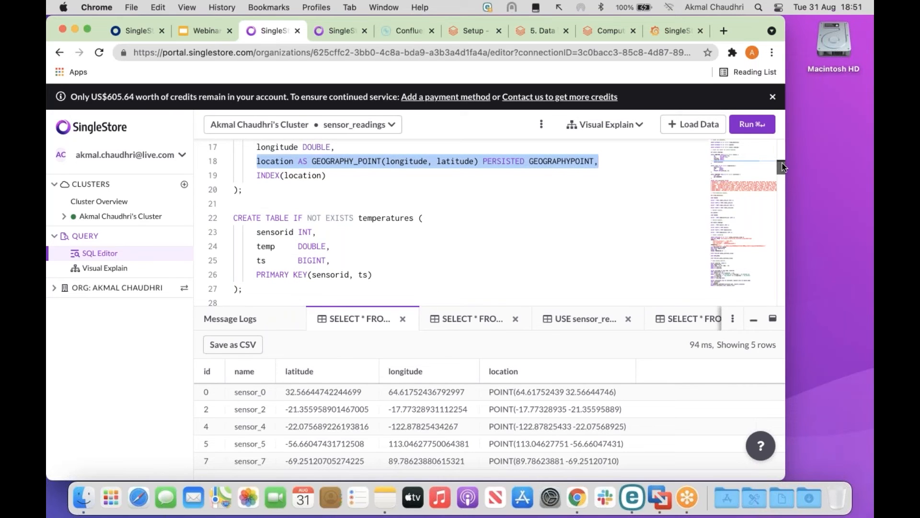
{"action": "left_click_drag", "start_coordinate": [782, 167], "coordinate": [783, 184]}
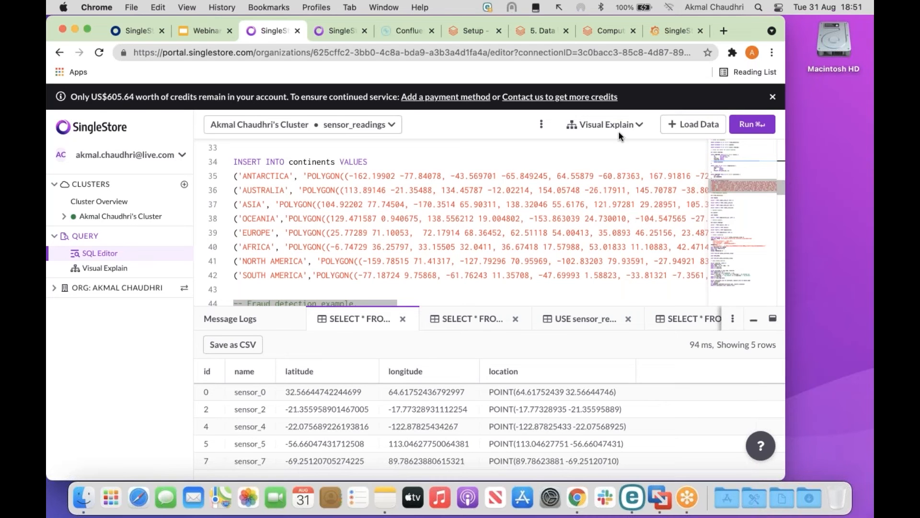
Scroll the Data Loader notebook to the sensors World Map and pan it to South America.
{"action": "left_click", "coordinate": [475, 33]}
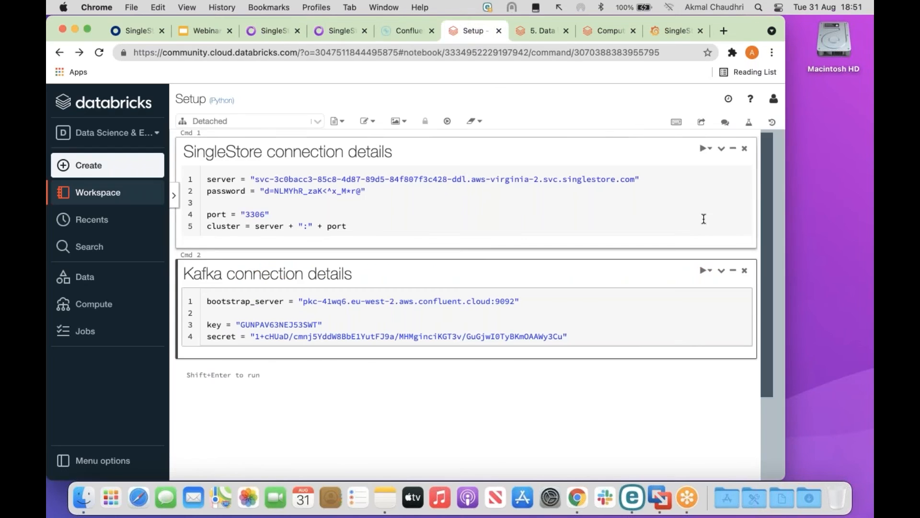
{"action": "left_click", "coordinate": [539, 32]}
{"action": "left_click_drag", "start_coordinate": [771, 221], "coordinate": [775, 307]}
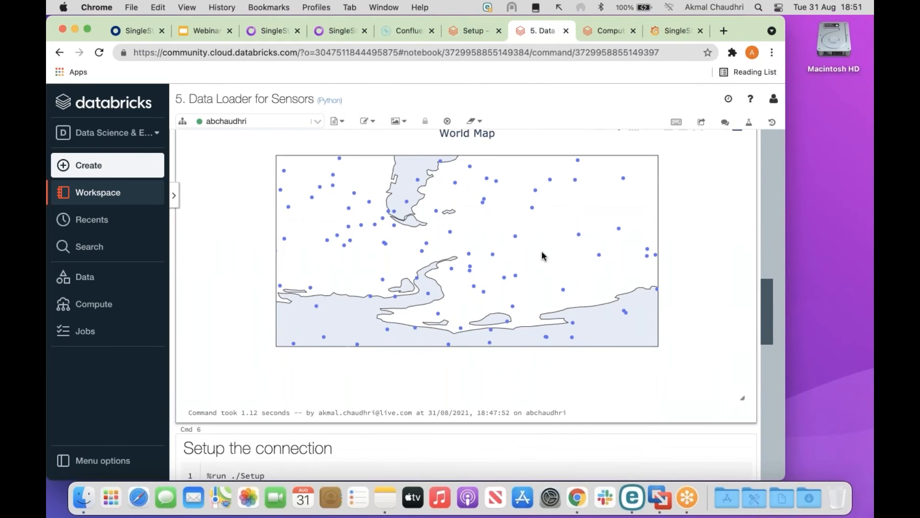
{"action": "scroll", "coordinate": [541, 251], "scroll_direction": "down", "scroll_amount": 1}
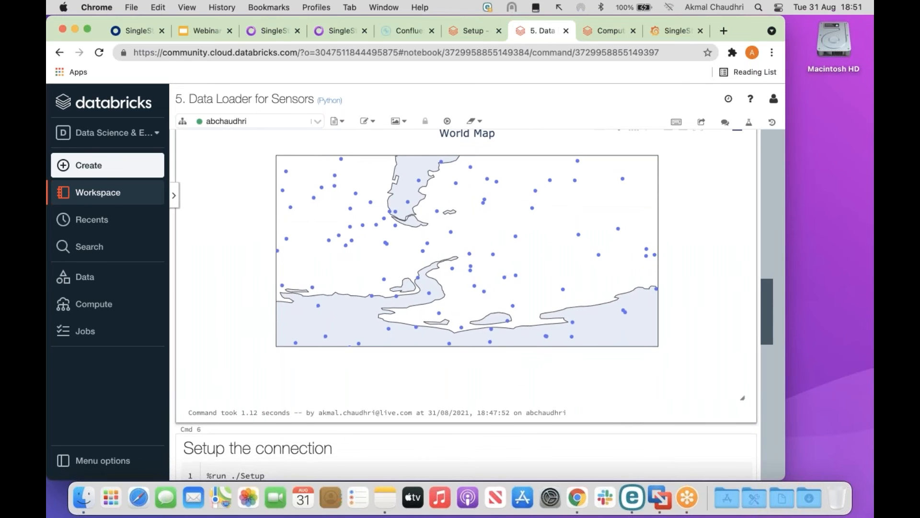
{"action": "scroll", "coordinate": [560, 253], "scroll_direction": "down", "scroll_amount": 3}
{"action": "scroll", "coordinate": [560, 249], "scroll_direction": "down", "scroll_amount": 1}
{"action": "left_click_drag", "start_coordinate": [453, 164], "coordinate": [446, 291]}
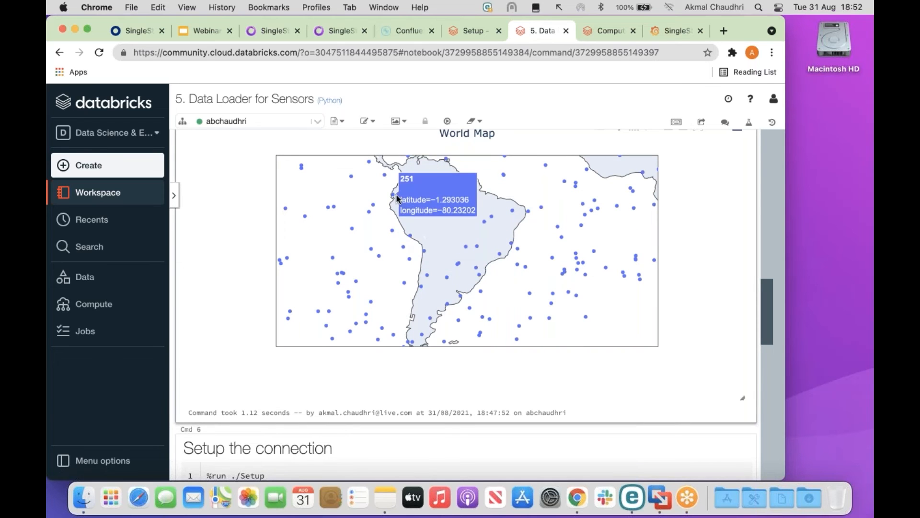
Outline South America on the map, clear the outline, and return to SingleStore.
{"action": "mouse_move", "coordinate": [390, 204]}
{"action": "left_mouse_down"}
{"action": "mouse_move", "coordinate": [402, 163]}
{"action": "mouse_move", "coordinate": [439, 160]}
{"action": "mouse_move", "coordinate": [523, 212]}
{"action": "mouse_move", "coordinate": [456, 314]}
{"action": "mouse_move", "coordinate": [421, 345]}
{"action": "left_mouse_up"}
{"action": "left_click_drag", "start_coordinate": [390, 199], "coordinate": [422, 344]}
{"action": "mouse_move", "coordinate": [511, 325]}
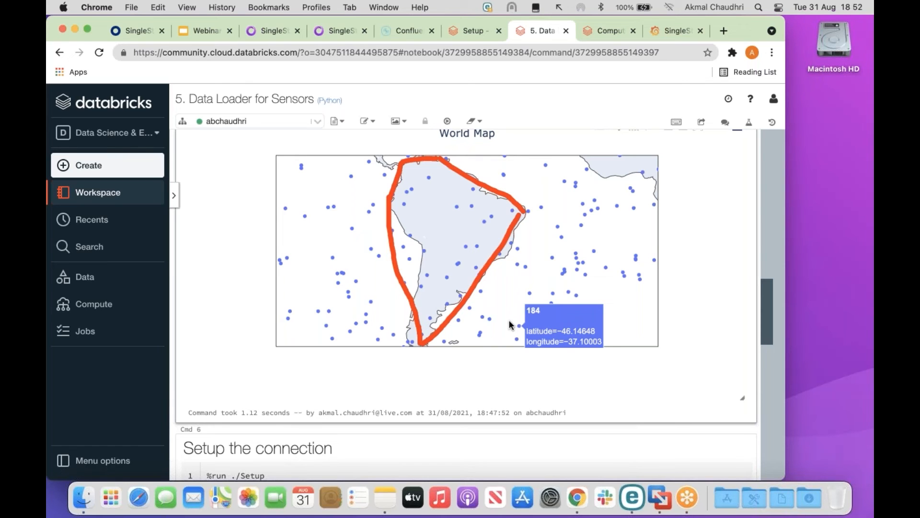
{"action": "key", "text": "Escape"}
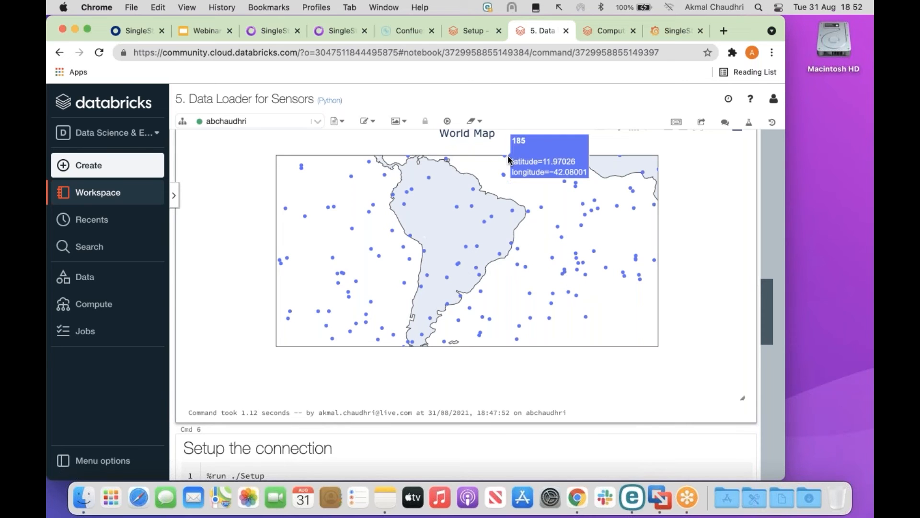
{"action": "left_click", "coordinate": [272, 31]}
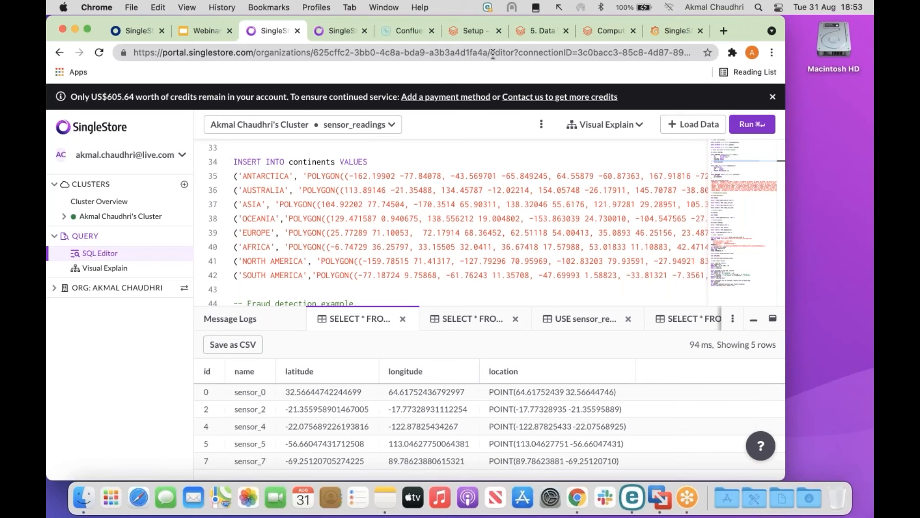
Minimise Chrome and Notes, close the Demos Finder window, and restore the VMware Fusion Ubuntu machine.
{"action": "left_click", "coordinate": [75, 29]}
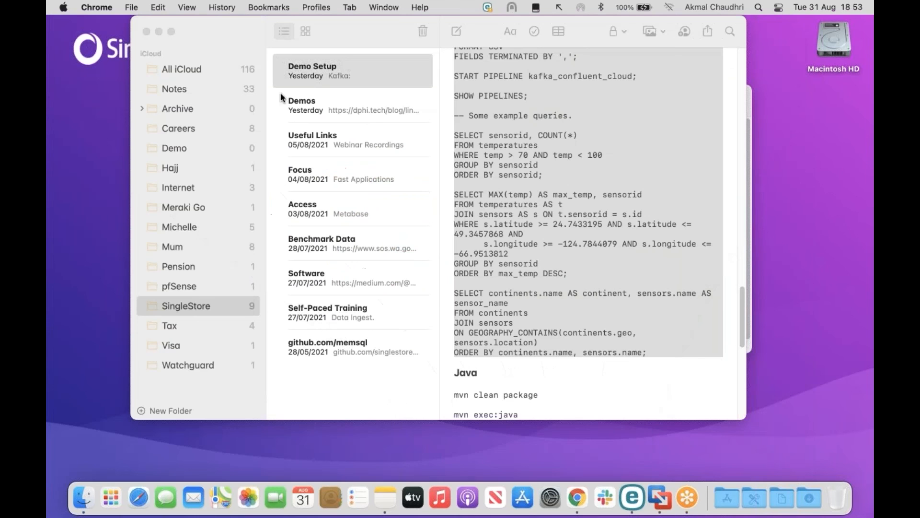
{"action": "left_click", "coordinate": [159, 31]}
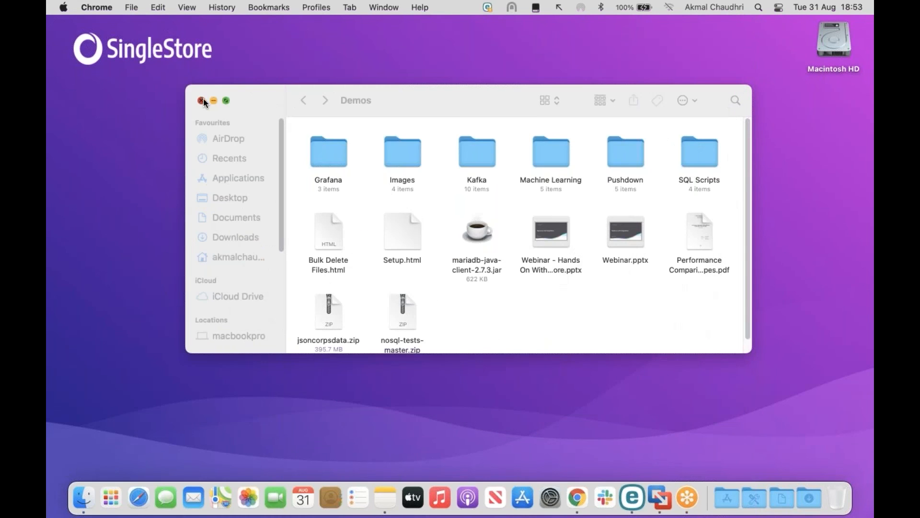
{"action": "left_click", "coordinate": [201, 98]}
{"action": "left_click", "coordinate": [660, 498]}
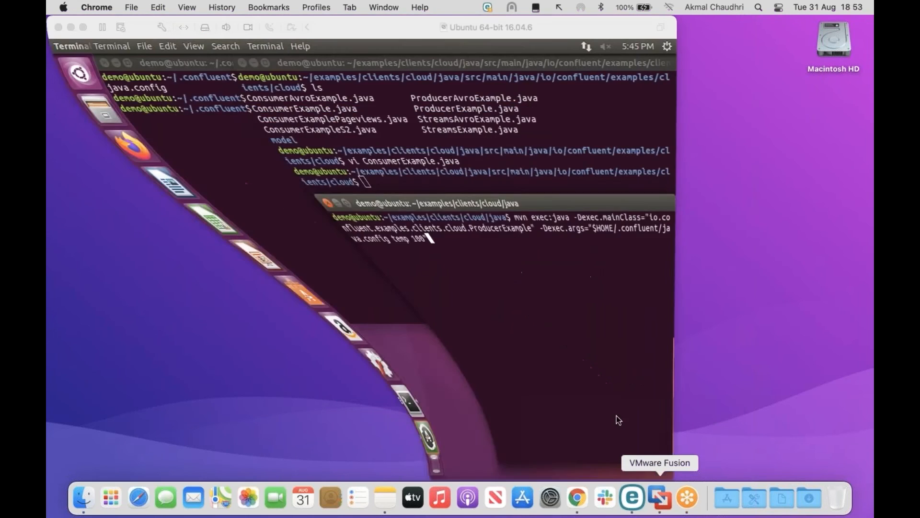
Log in to Ubuntu by submitting the demo user's password.
{"action": "type", "text": "de"}
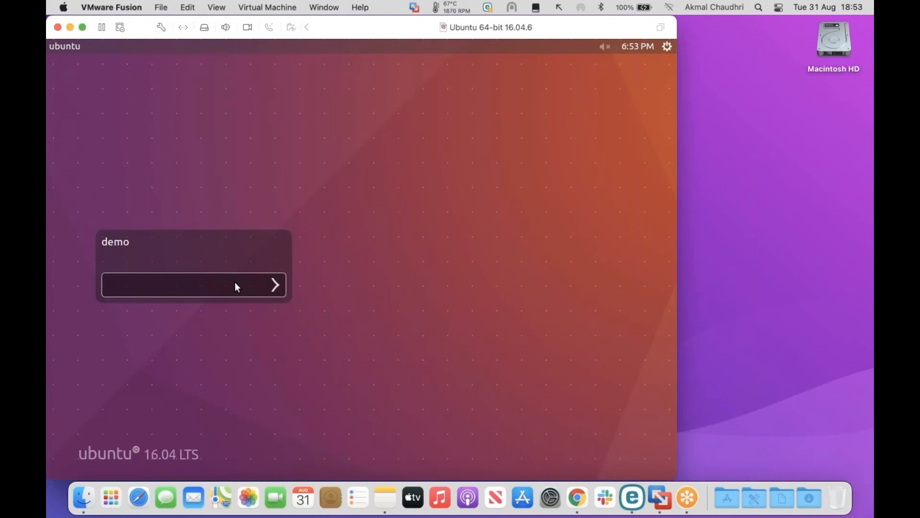
{"action": "type", "text": "mopasswor"}
{"action": "key", "text": "Return"}
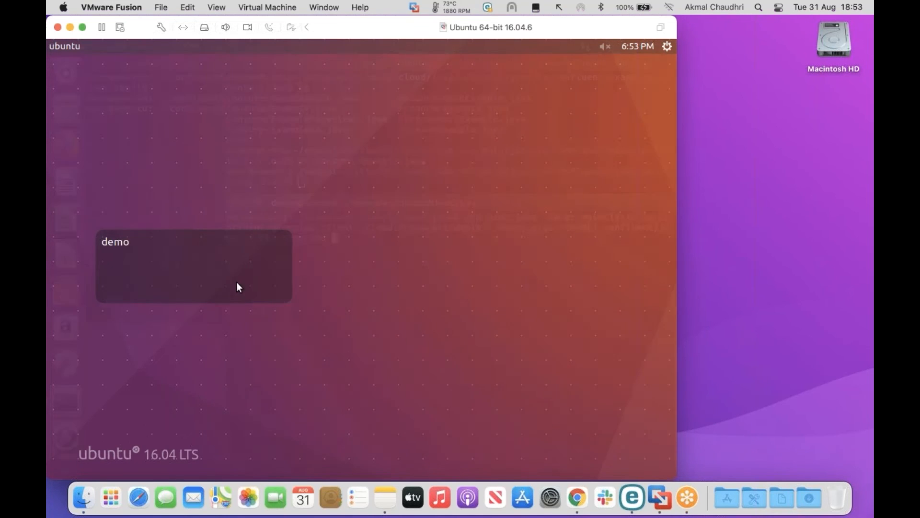
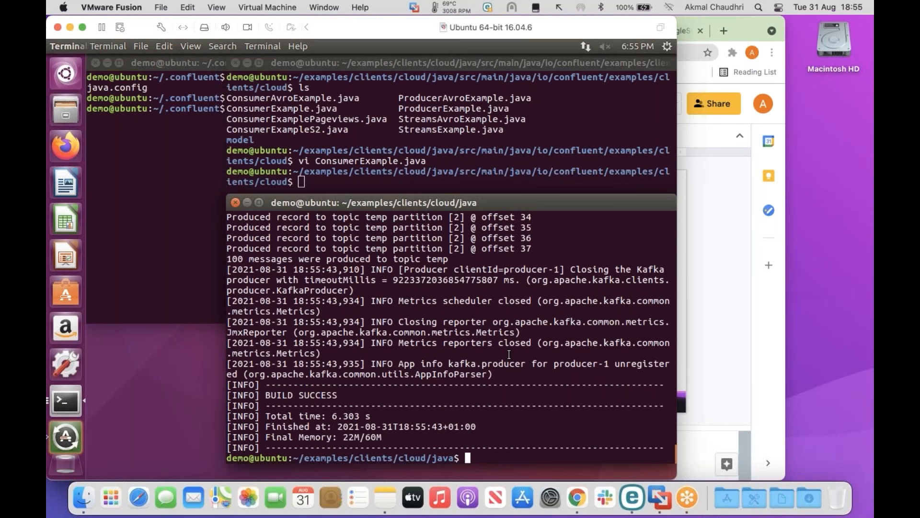
Rerun the mvn ConsumerExample command on topic temp, then return to the Chrome webinar slides.
{"action": "key", "text": "Up"}
{"action": "key", "text": "Up"}
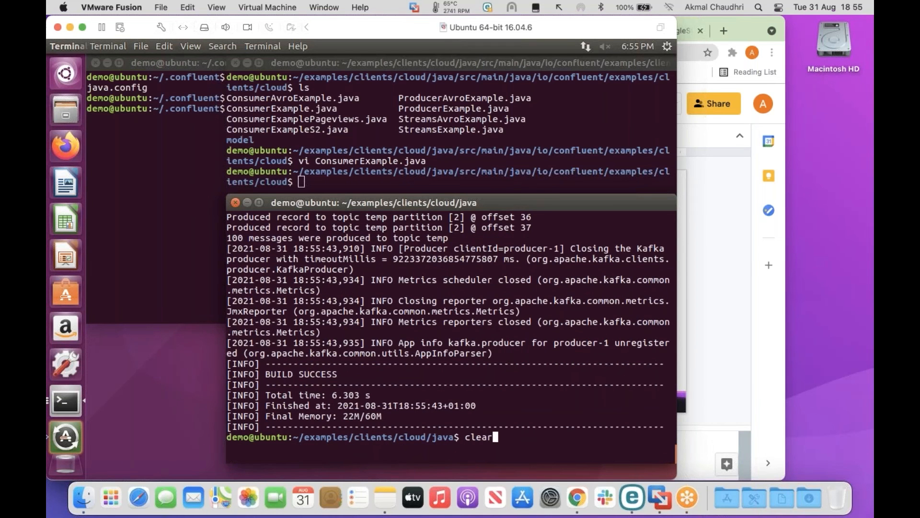
{"action": "key", "text": "Up"}
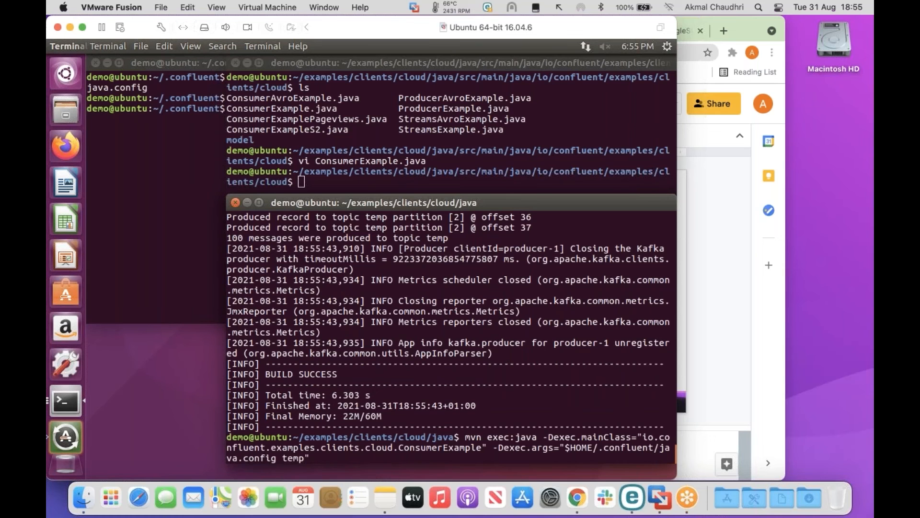
{"action": "key", "text": "Return"}
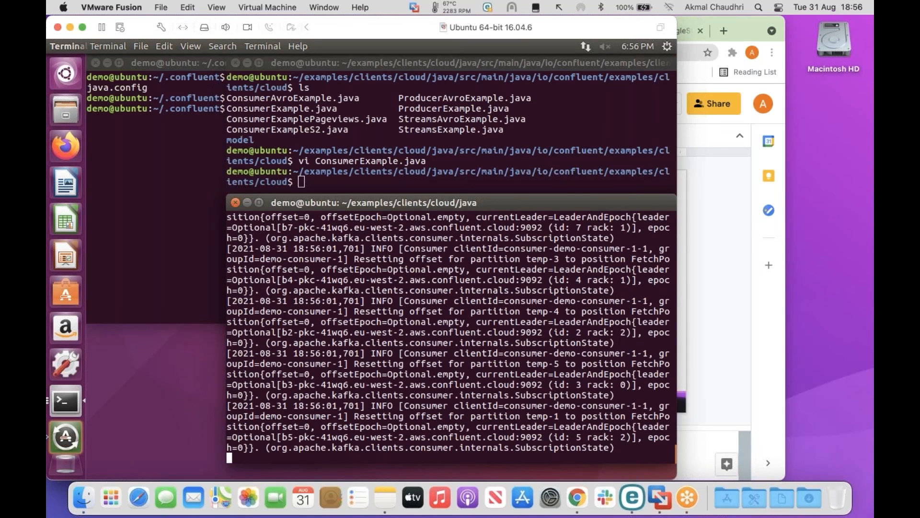
{"action": "left_click", "coordinate": [738, 27]}
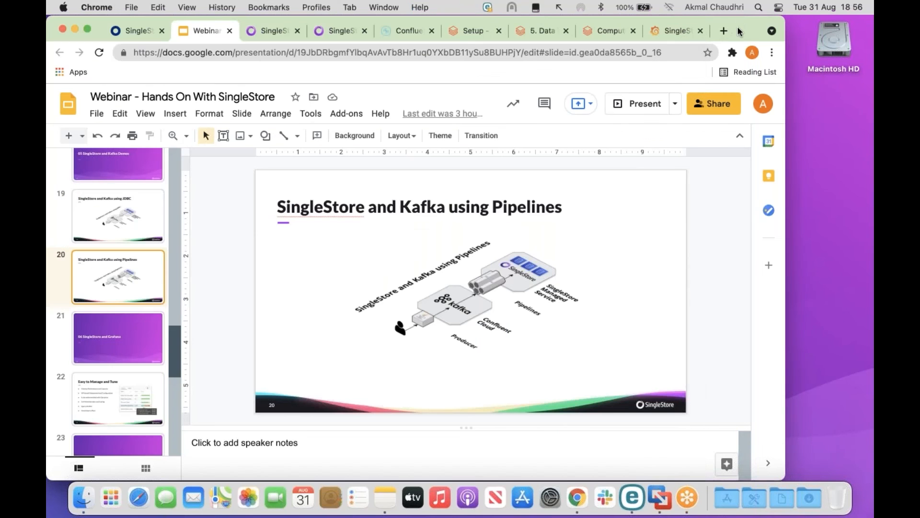
Run SELECT COUNT(*) FROM temperatures in the SQL Editor, which returns 200.
{"action": "left_click", "coordinate": [284, 30]}
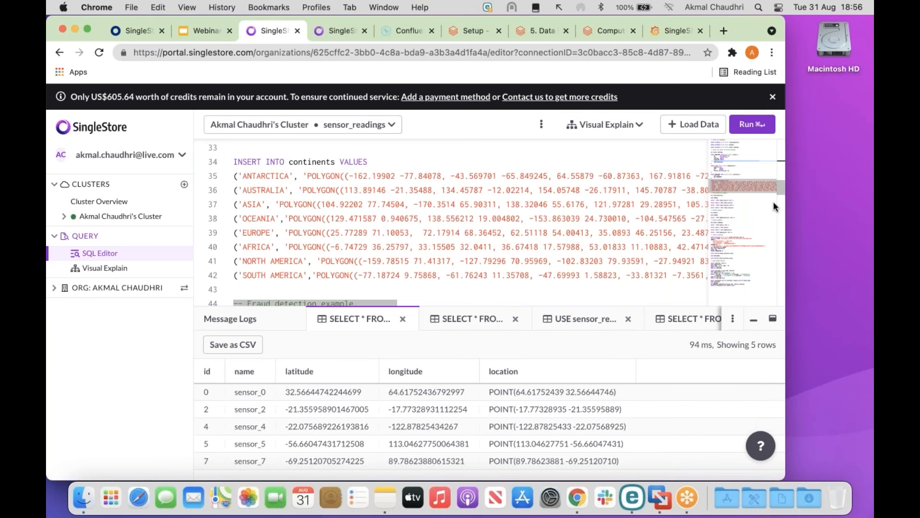
{"action": "left_click_drag", "start_coordinate": [781, 203], "coordinate": [784, 231]}
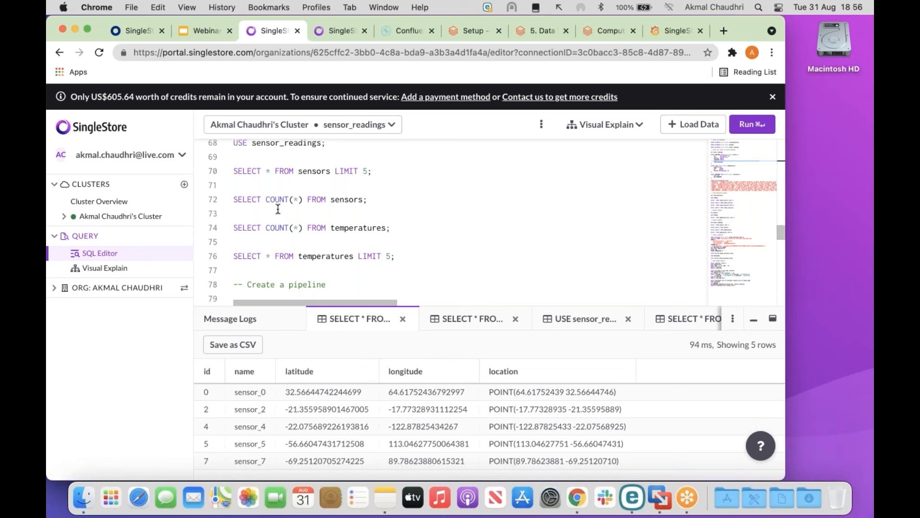
{"action": "left_click_drag", "start_coordinate": [234, 228], "coordinate": [386, 228]}
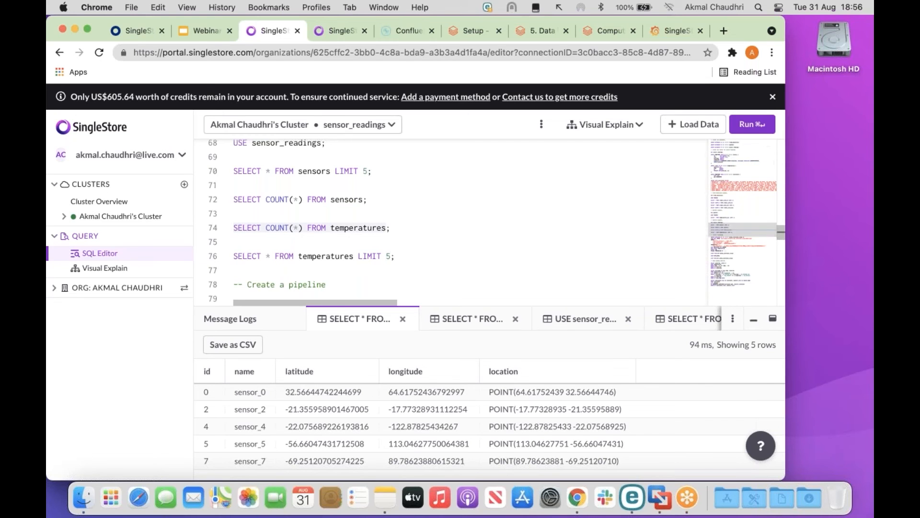
{"action": "left_click", "coordinate": [751, 126]}
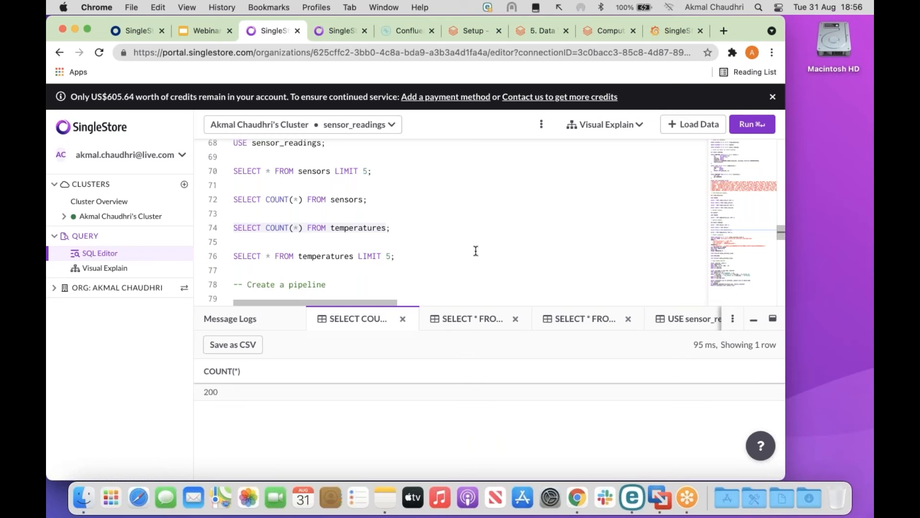
{"action": "left_click", "coordinate": [96, 326]}
{"action": "left_click_drag", "start_coordinate": [95, 326], "coordinate": [197, 387]}
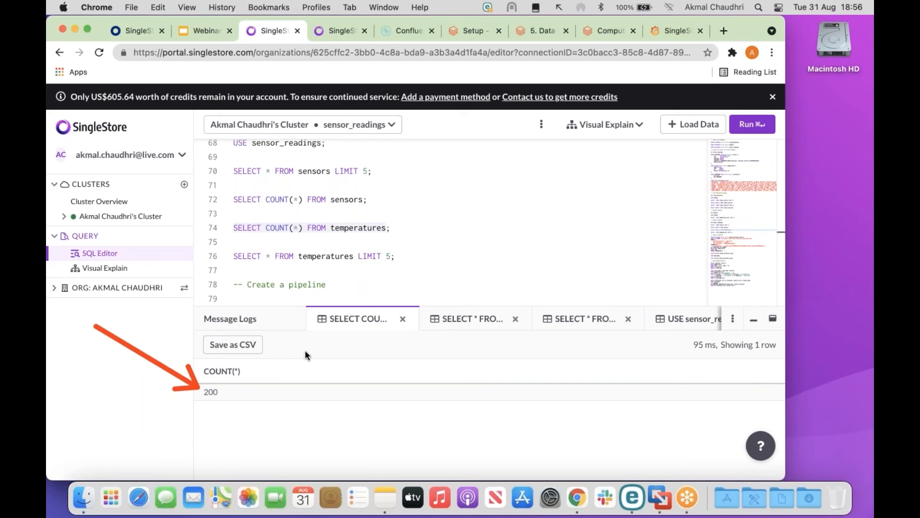
{"action": "scroll", "coordinate": [429, 264], "scroll_direction": "down", "scroll_amount": 5}
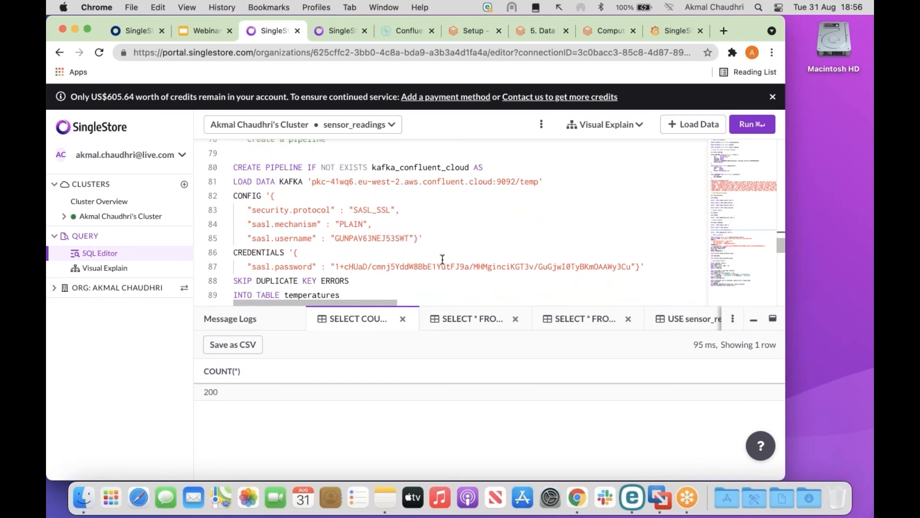
Review the kafka_confluent_cloud CREATE PIPELINE statement's broker address, SASL username and password.
{"action": "left_click_drag", "start_coordinate": [494, 305], "coordinate": [506, 392]}
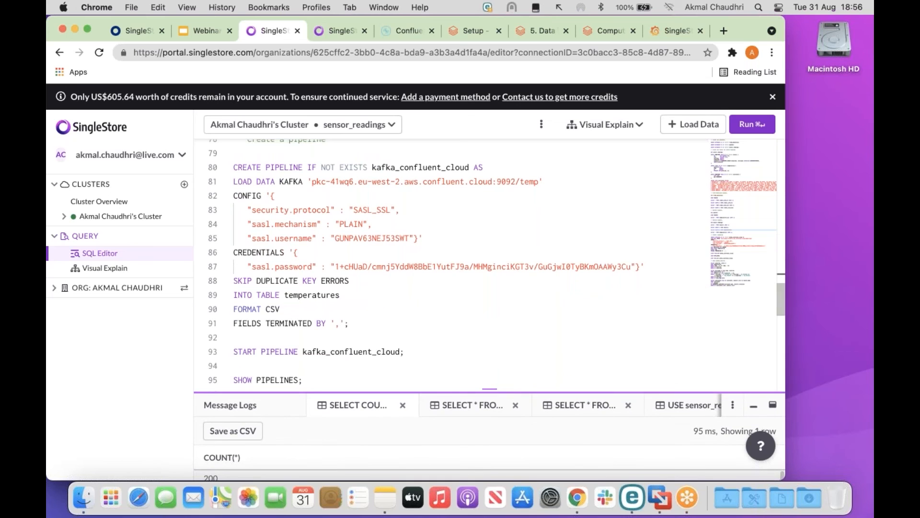
{"action": "mouse_move", "coordinate": [223, 154]}
{"action": "left_mouse_down"}
{"action": "mouse_move", "coordinate": [339, 326]}
{"action": "mouse_move", "coordinate": [296, 259]}
{"action": "left_mouse_up"}
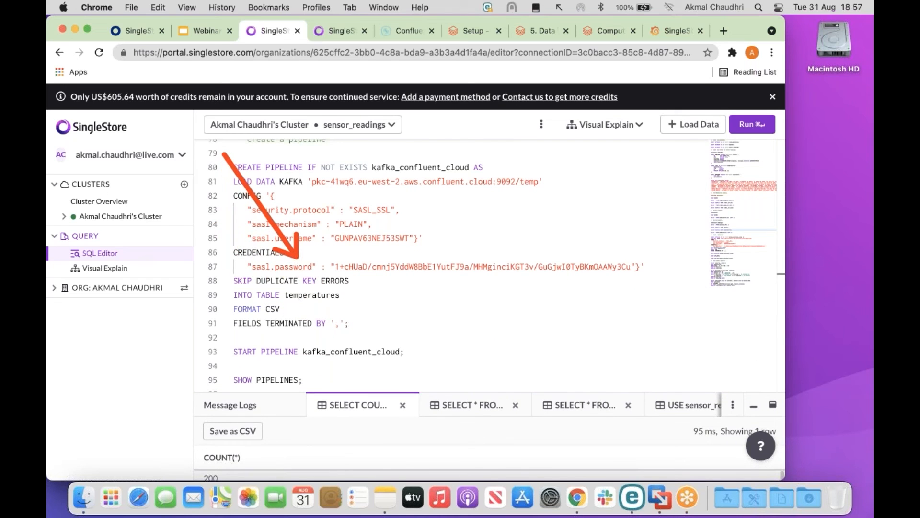
{"action": "mouse_move", "coordinate": [220, 154]}
{"action": "left_mouse_down"}
{"action": "mouse_move", "coordinate": [277, 312]}
{"action": "mouse_move", "coordinate": [508, 328]}
{"action": "left_mouse_up"}
{"action": "left_click_drag", "start_coordinate": [573, 329], "coordinate": [670, 334]}
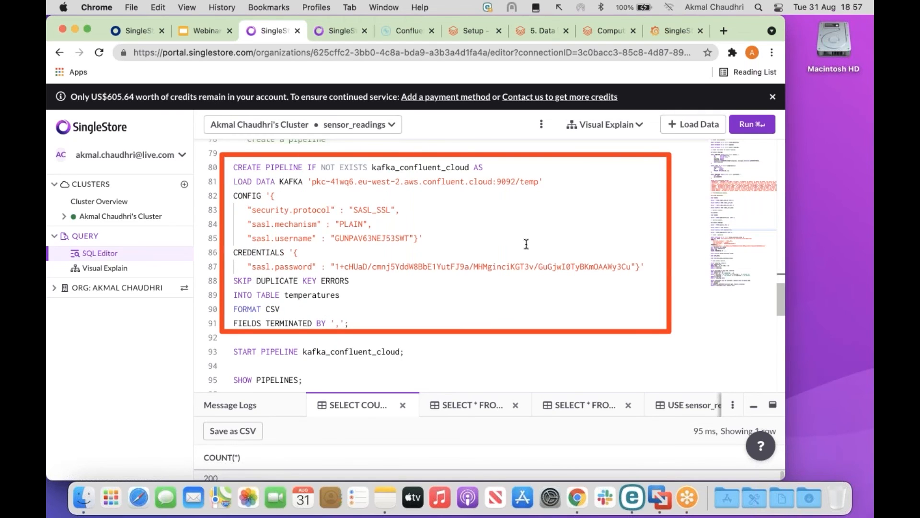
{"action": "left_click_drag", "start_coordinate": [312, 182], "coordinate": [538, 186]}
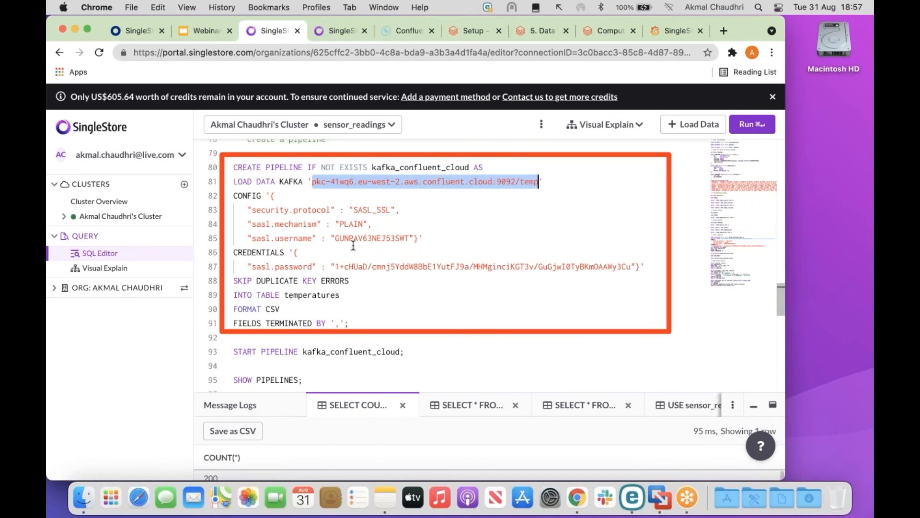
{"action": "left_click_drag", "start_coordinate": [335, 239], "coordinate": [414, 238]}
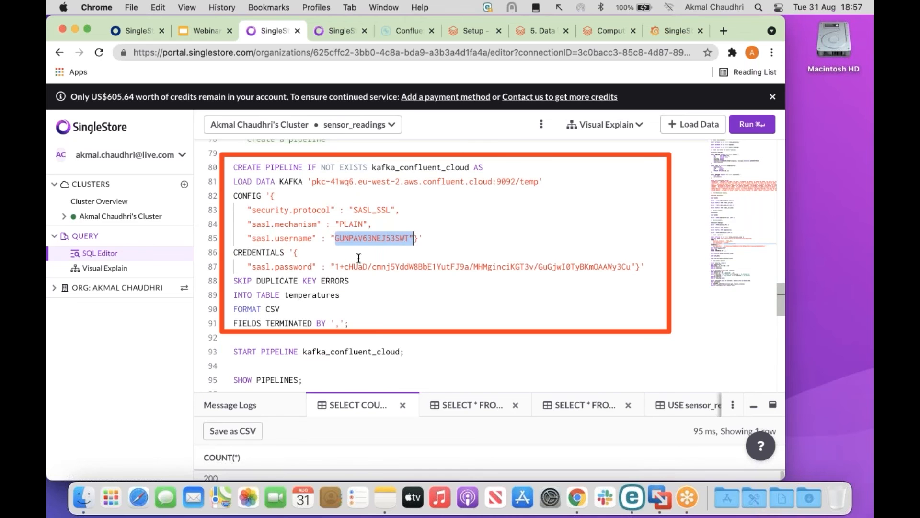
{"action": "left_click_drag", "start_coordinate": [337, 267], "coordinate": [631, 266]}
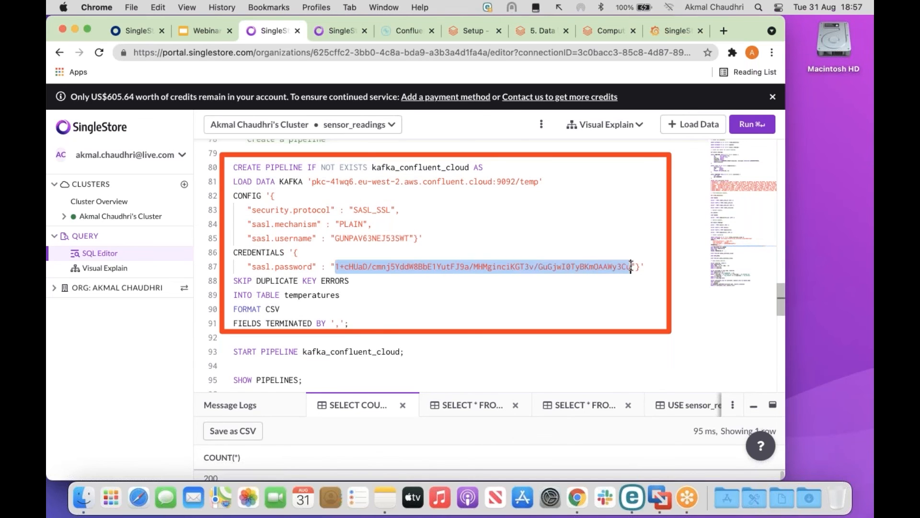
{"action": "left_click", "coordinate": [645, 266]}
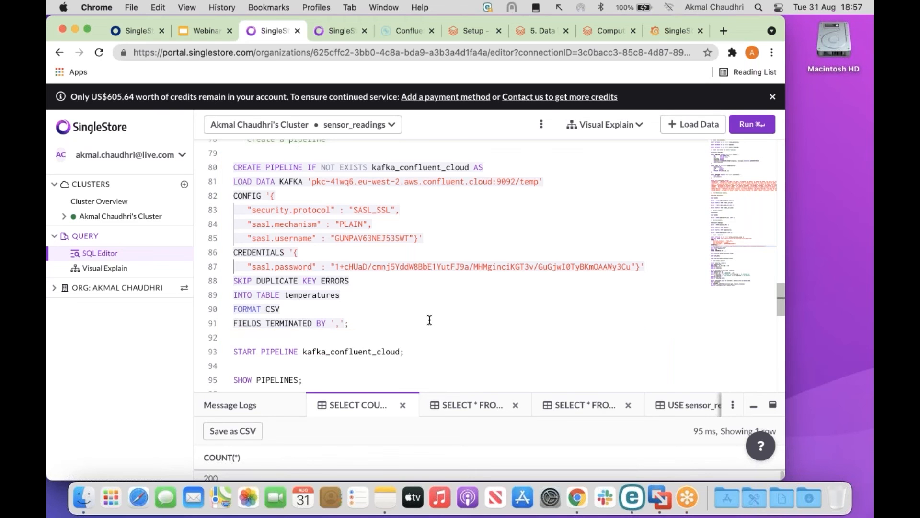
{"action": "scroll", "coordinate": [432, 320], "scroll_direction": "down", "scroll_amount": 5}
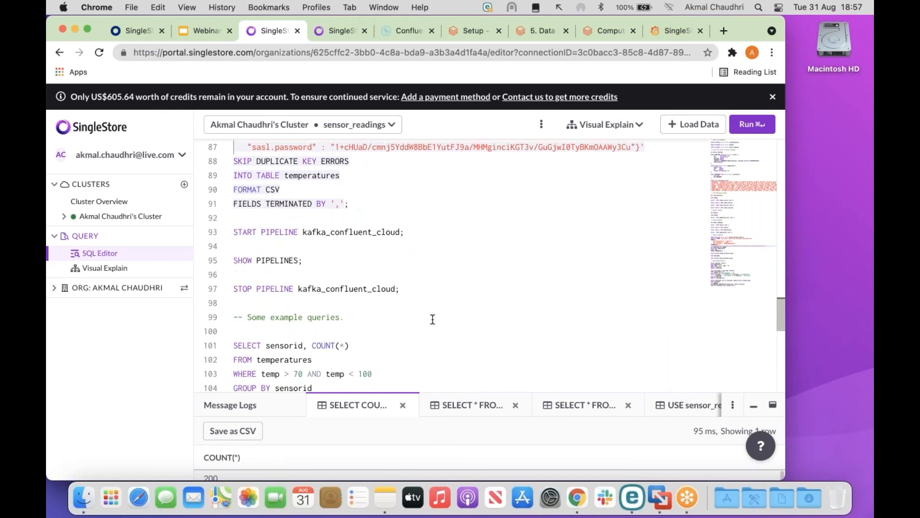
Run START PIPELINE kafka_confluent_cloud, then SHOW PIPELINES to confirm it is Running.
{"action": "left_click", "coordinate": [225, 231]}
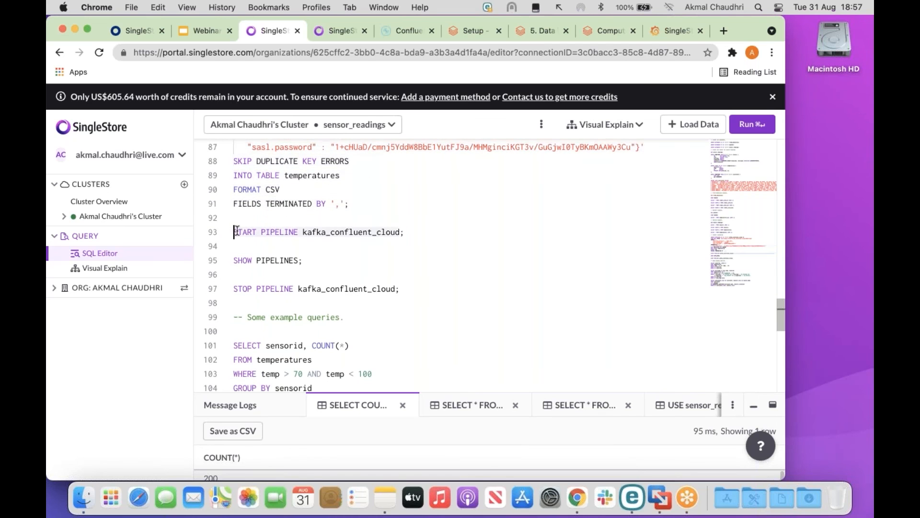
{"action": "left_click", "coordinate": [759, 126]}
{"action": "left_click_drag", "start_coordinate": [518, 391], "coordinate": [519, 291]}
{"action": "scroll", "coordinate": [516, 277], "scroll_direction": "down", "scroll_amount": 1}
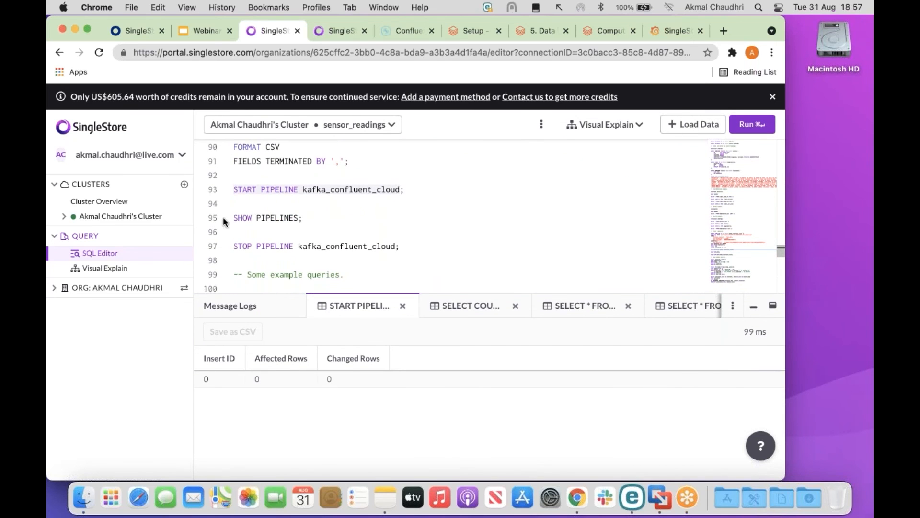
{"action": "left_click", "coordinate": [236, 217]}
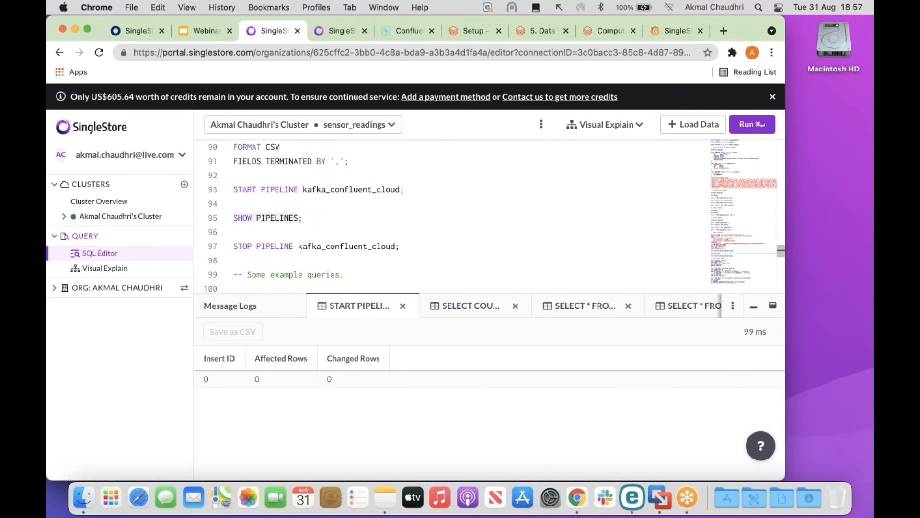
{"action": "left_click", "coordinate": [751, 124]}
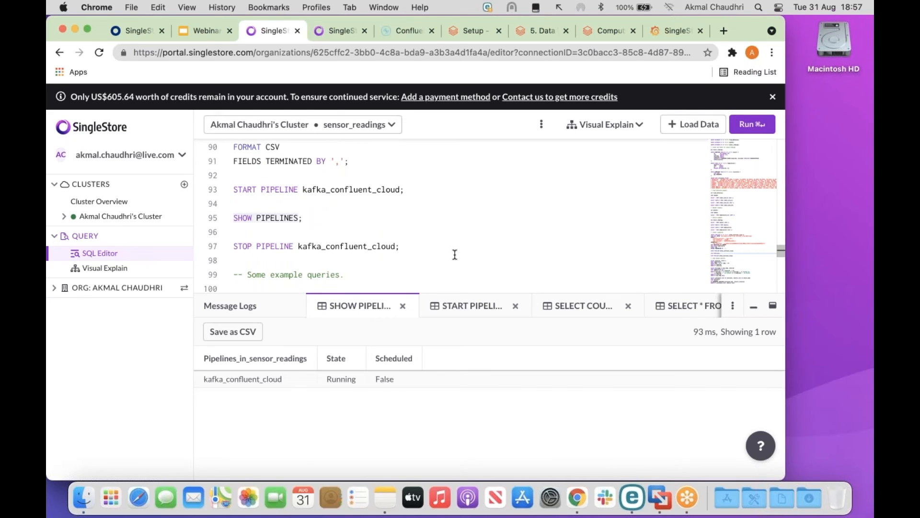
{"action": "left_click", "coordinate": [235, 246]}
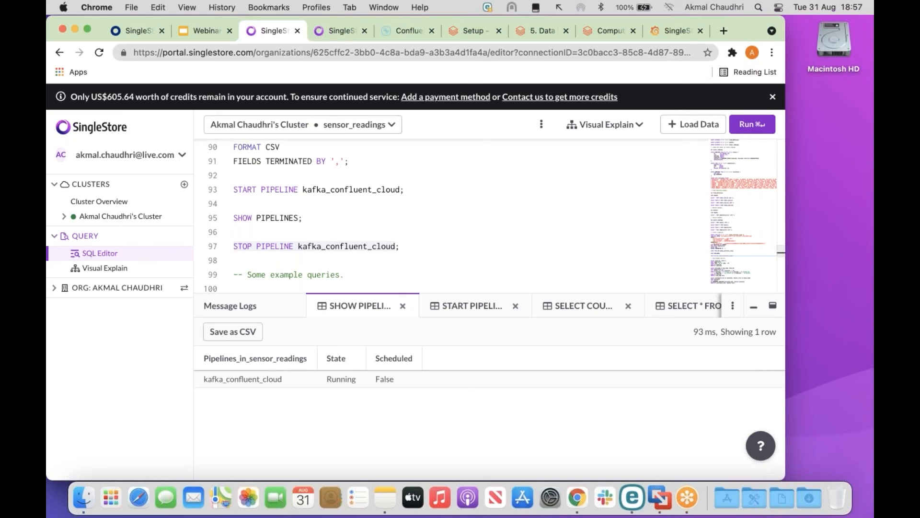
Stop the consumer and restart ProducerExample on topic temp with record count -1 instead of 100.
{"action": "left_click", "coordinate": [663, 497]}
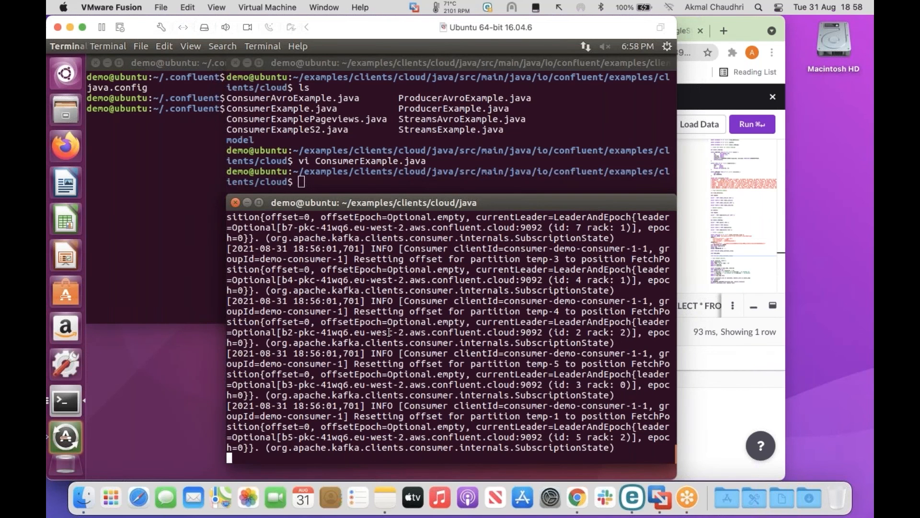
{"action": "key", "text": "ctrl+c"}
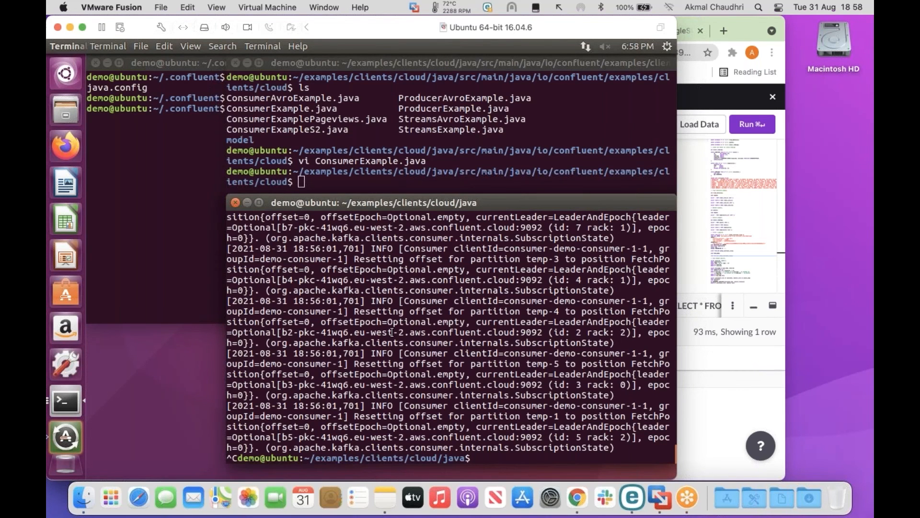
{"action": "key", "text": "ctrl+shift+v"}
{"action": "key", "text": "Left"}
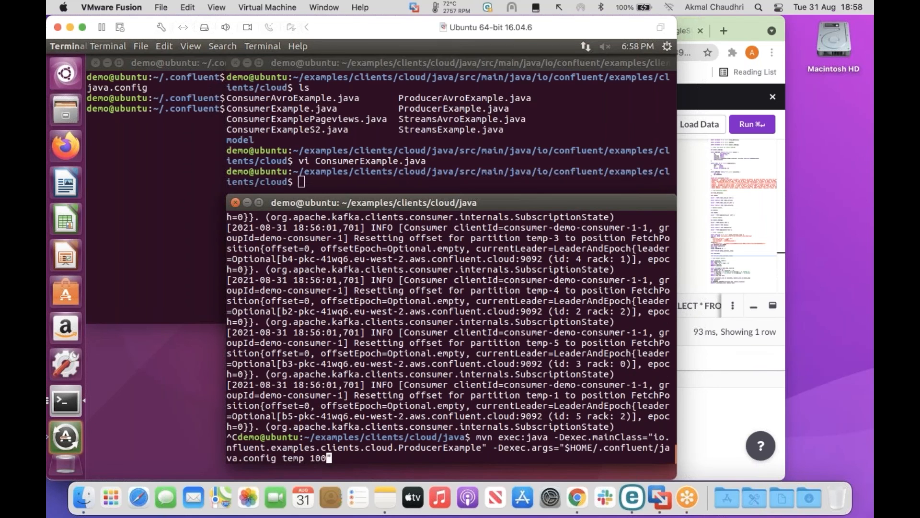
{"action": "key", "text": "BackSpace"}
{"action": "key", "text": "BackSpace"}
{"action": "key", "text": "BackSpace"}
{"action": "type", "text": "-1"}
{"action": "key", "text": "Return"}
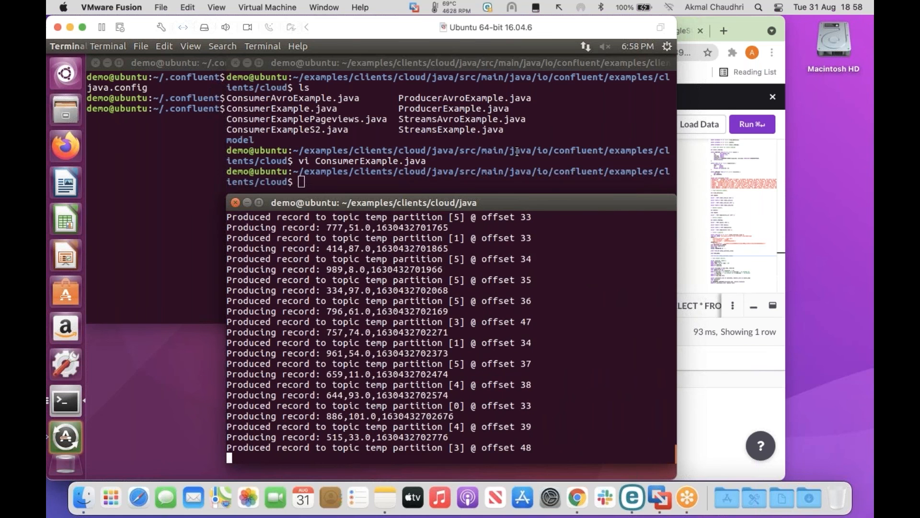
{"action": "left_click", "coordinate": [743, 32]}
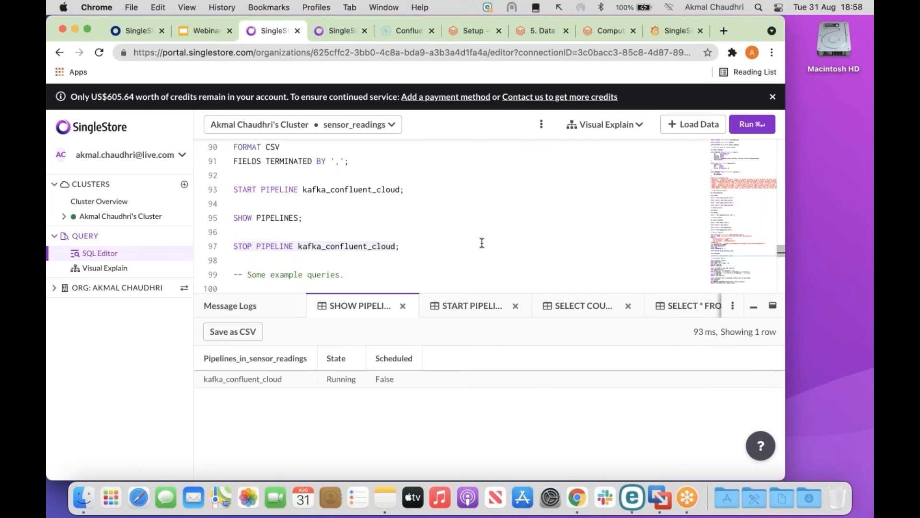
Run the line 74 temperatures row count twice, watching it grow from 366 to 431.
{"action": "scroll", "coordinate": [482, 243], "scroll_direction": "down", "scroll_amount": 5}
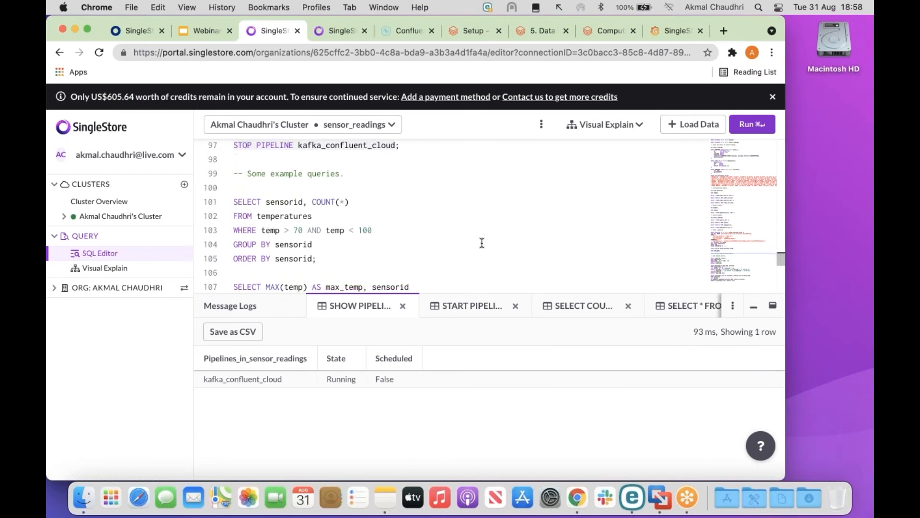
{"action": "scroll", "coordinate": [482, 243], "scroll_direction": "up", "scroll_amount": 5}
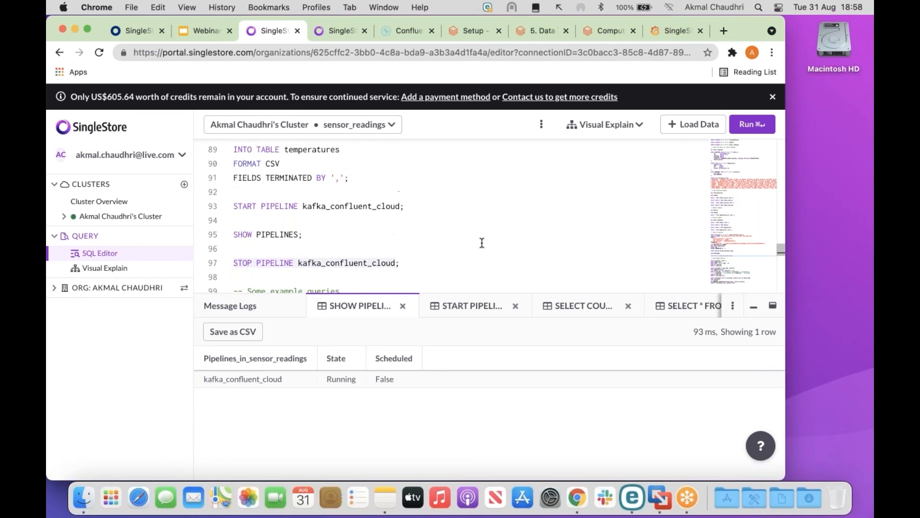
{"action": "scroll", "coordinate": [482, 243], "scroll_direction": "up", "scroll_amount": 10}
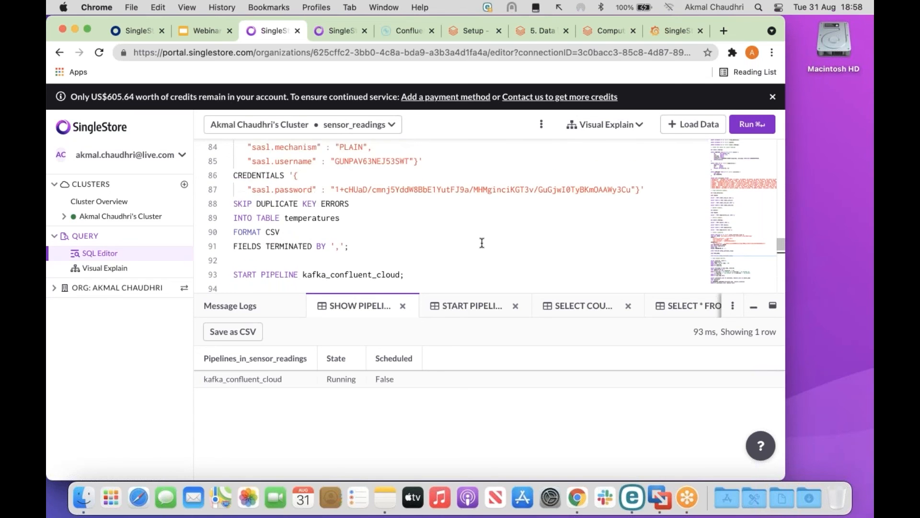
{"action": "scroll", "coordinate": [482, 243], "scroll_direction": "down", "scroll_amount": 1}
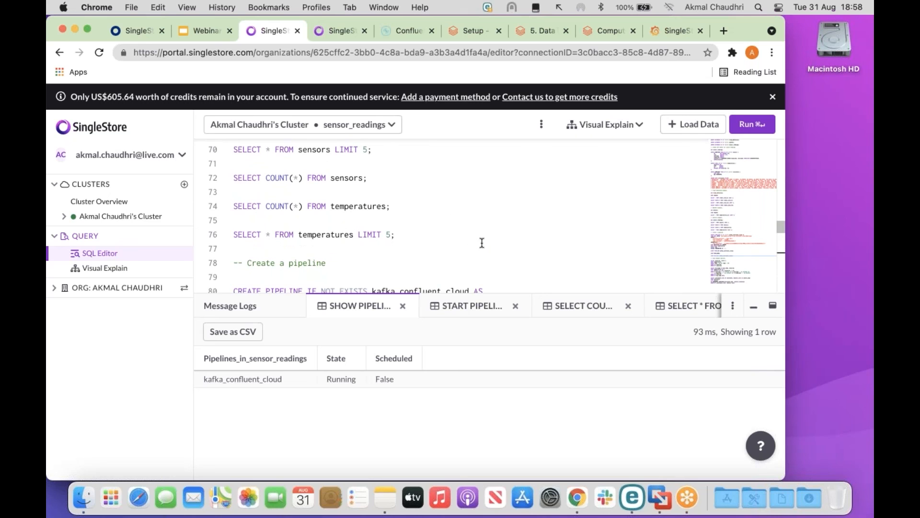
{"action": "left_click_drag", "start_coordinate": [235, 205], "coordinate": [390, 206]}
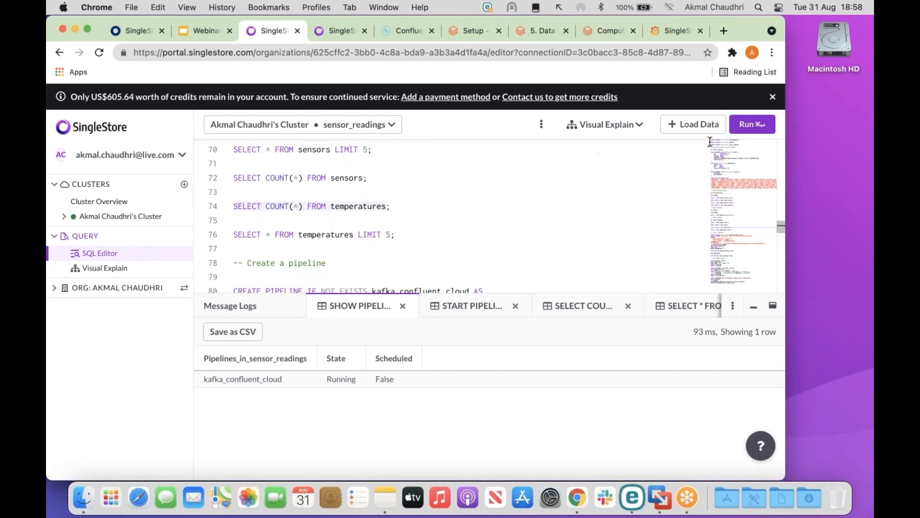
{"action": "left_click", "coordinate": [752, 124]}
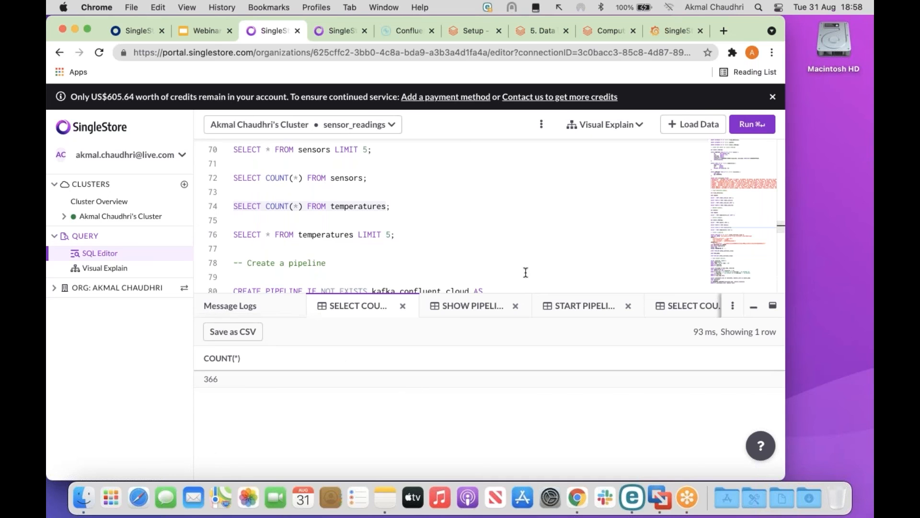
{"action": "left_click_drag", "start_coordinate": [528, 293], "coordinate": [525, 224]}
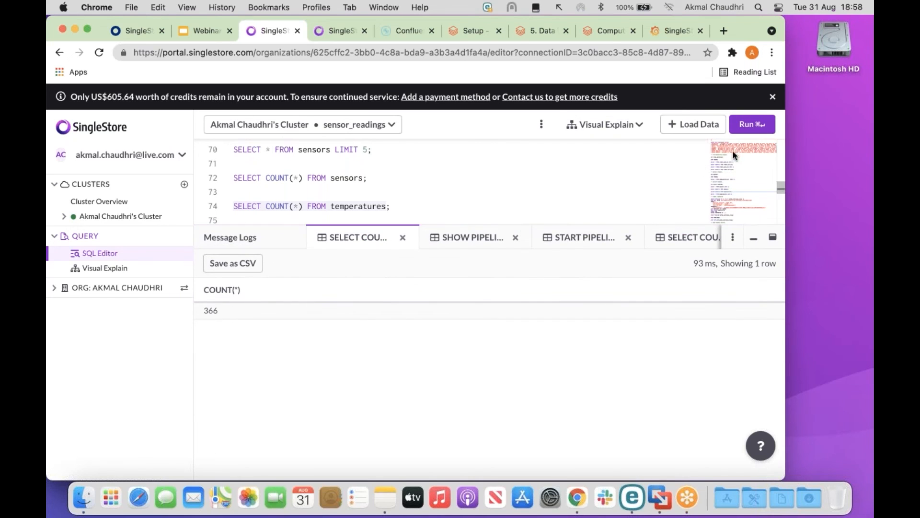
{"action": "left_click", "coordinate": [751, 124]}
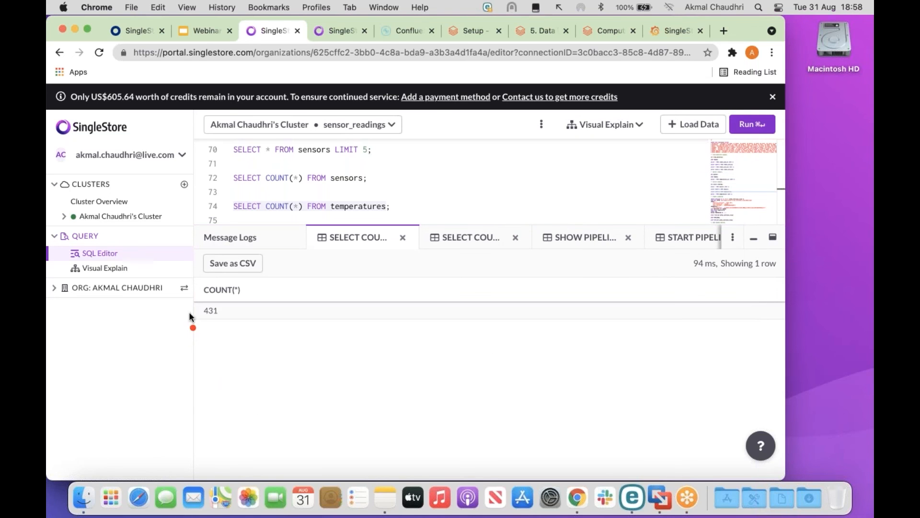
{"action": "left_click_drag", "start_coordinate": [219, 333], "coordinate": [256, 345]}
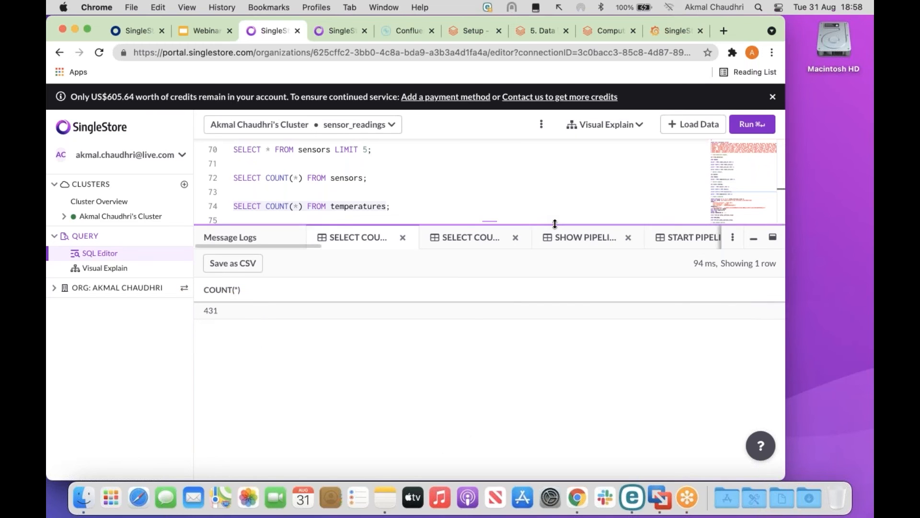
{"action": "left_click_drag", "start_coordinate": [554, 230], "coordinate": [555, 308]}
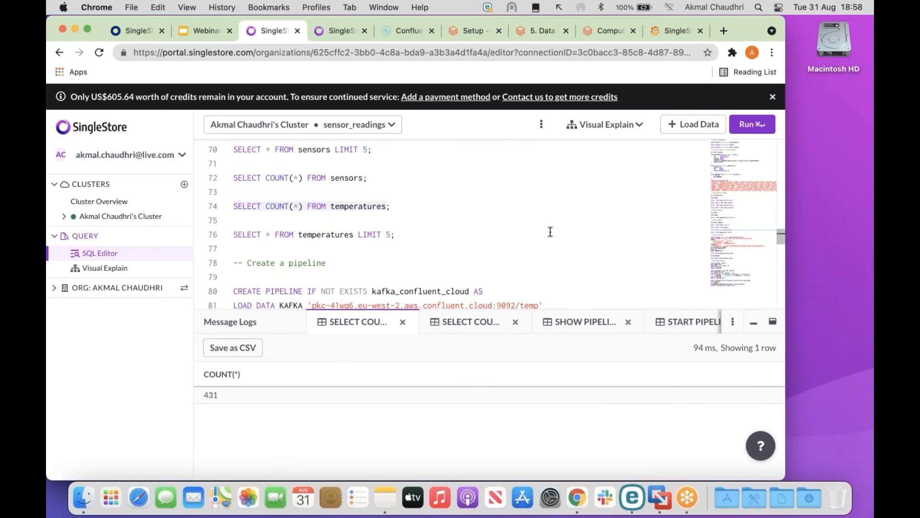
{"action": "scroll", "coordinate": [550, 232], "scroll_direction": "down", "scroll_amount": 10}
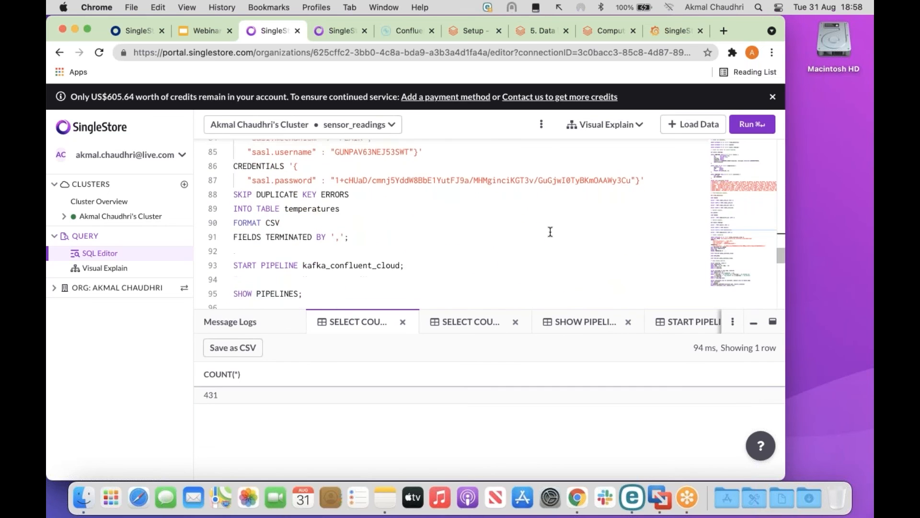
Run the lines 101–105 query counting each sensor's readings between 70 and 100.
{"action": "scroll", "coordinate": [550, 231], "scroll_direction": "down", "scroll_amount": 1}
{"action": "scroll", "coordinate": [550, 232], "scroll_direction": "down", "scroll_amount": 1}
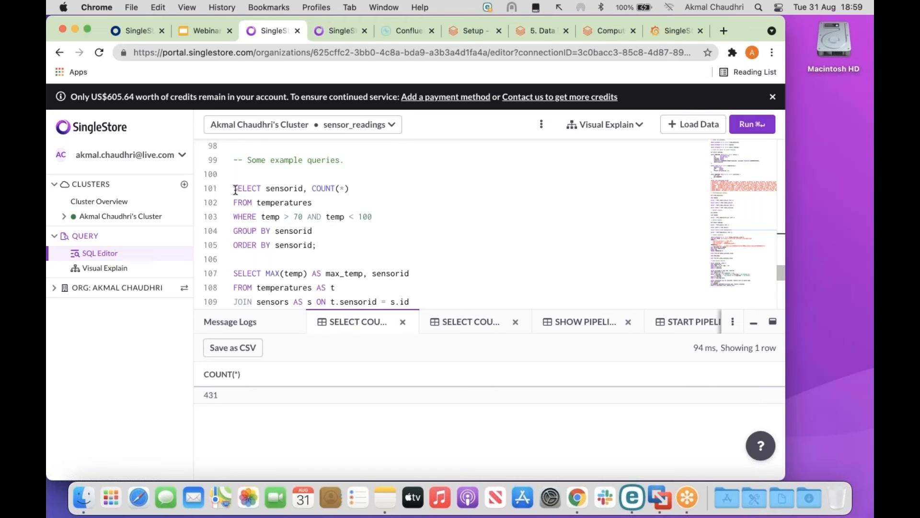
{"action": "left_click_drag", "start_coordinate": [235, 189], "coordinate": [348, 244]}
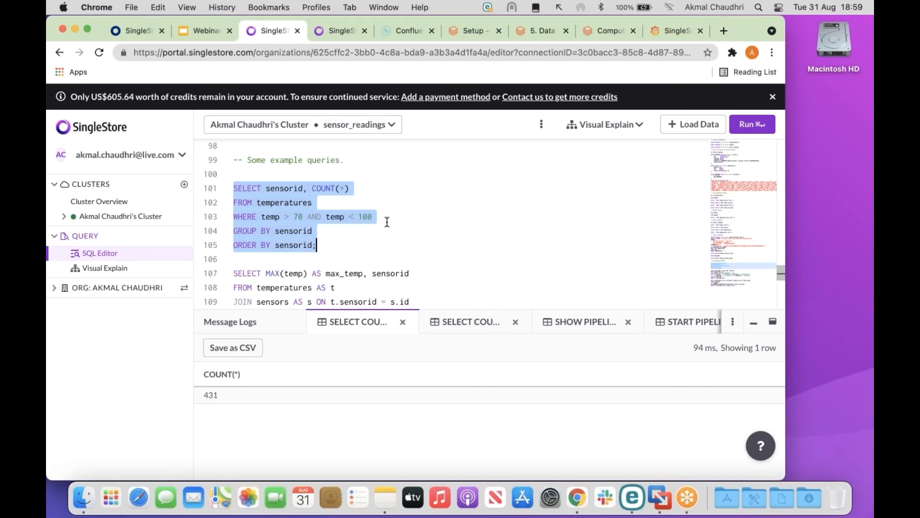
{"action": "left_click", "coordinate": [752, 124]}
{"action": "left_click_drag", "start_coordinate": [566, 307], "coordinate": [583, 223]}
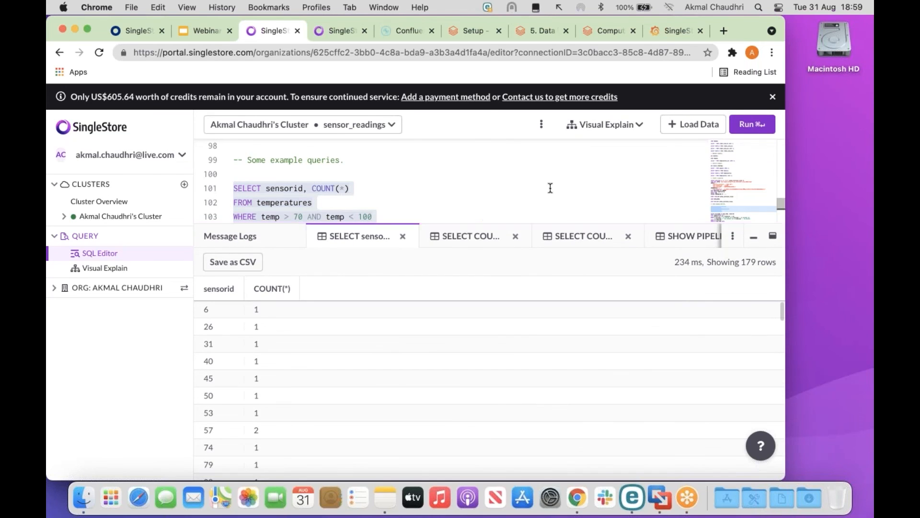
Query each sensor's maximum temperature within the latitude/longitude bounds, topped by 109 for sensor 972.
{"action": "scroll", "coordinate": [550, 188], "scroll_direction": "down", "scroll_amount": 5}
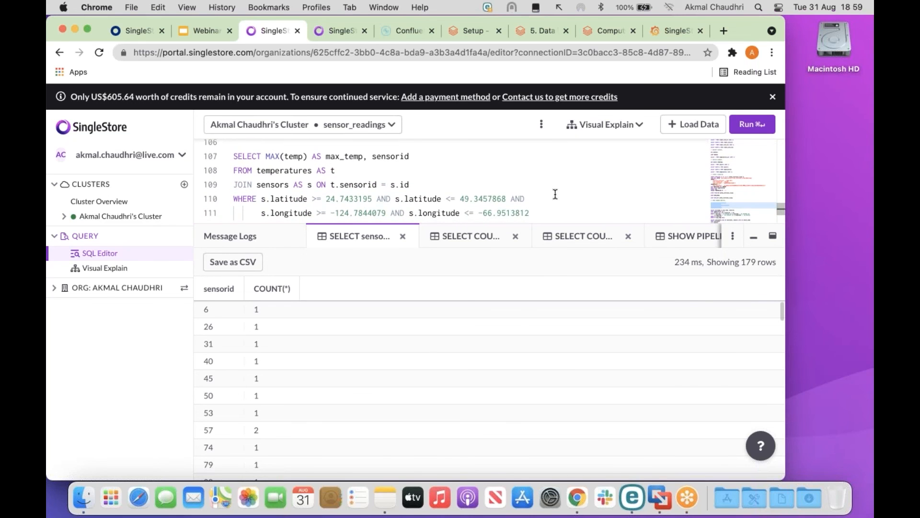
{"action": "left_click_drag", "start_coordinate": [555, 223], "coordinate": [566, 289]}
{"action": "left_click_drag", "start_coordinate": [234, 156], "coordinate": [372, 238]}
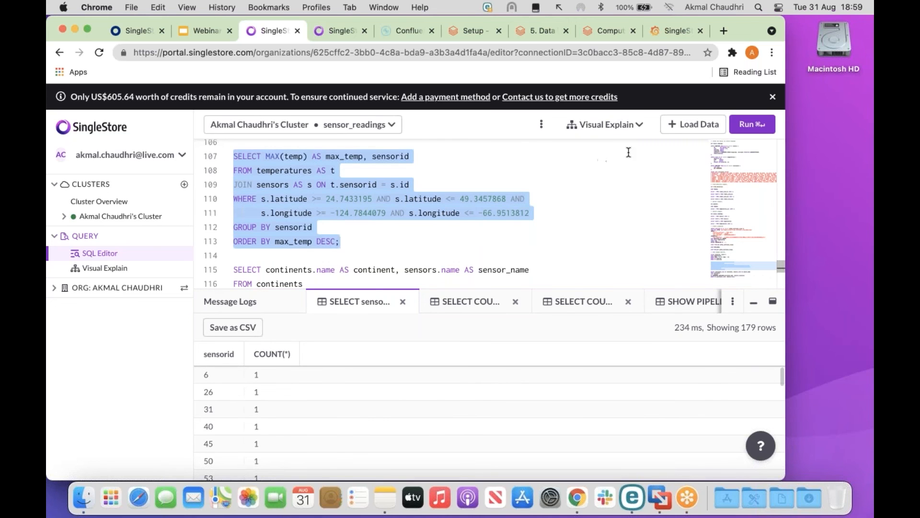
{"action": "left_click", "coordinate": [752, 125]}
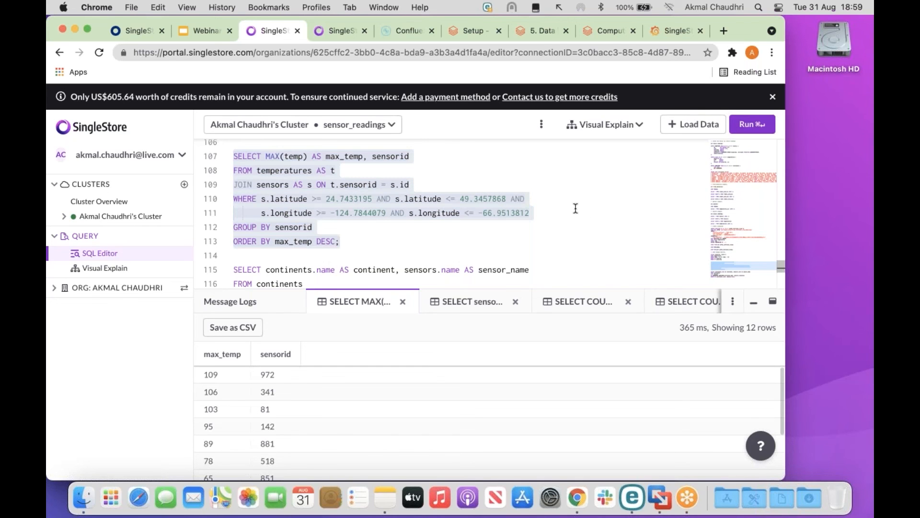
{"action": "scroll", "coordinate": [576, 208], "scroll_direction": "down", "scroll_amount": 4}
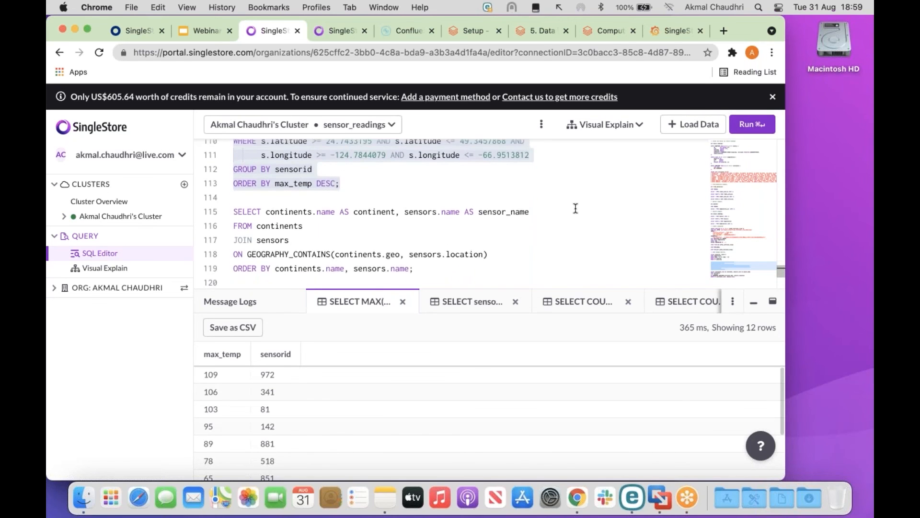
{"action": "scroll", "coordinate": [575, 208], "scroll_direction": "down", "scroll_amount": 1}
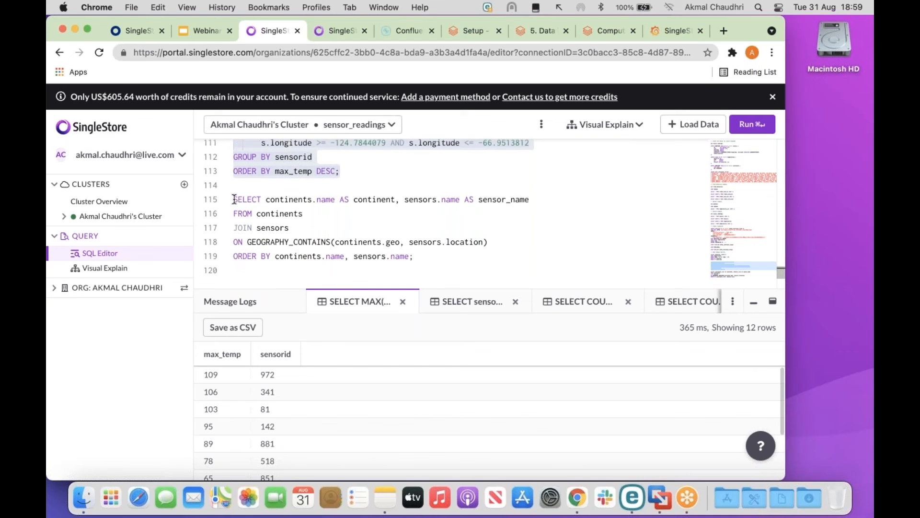
Run the continents-to-sensors GEOGRAPHY_CONTAINS join and scroll its results from AFRICA into ANTARCTICA.
{"action": "left_click_drag", "start_coordinate": [233, 199], "coordinate": [438, 255]}
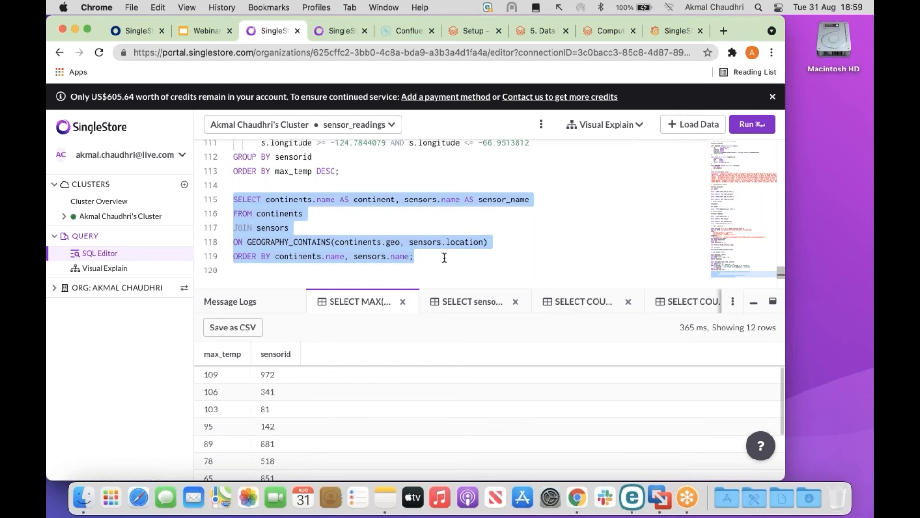
{"action": "left_click", "coordinate": [753, 124]}
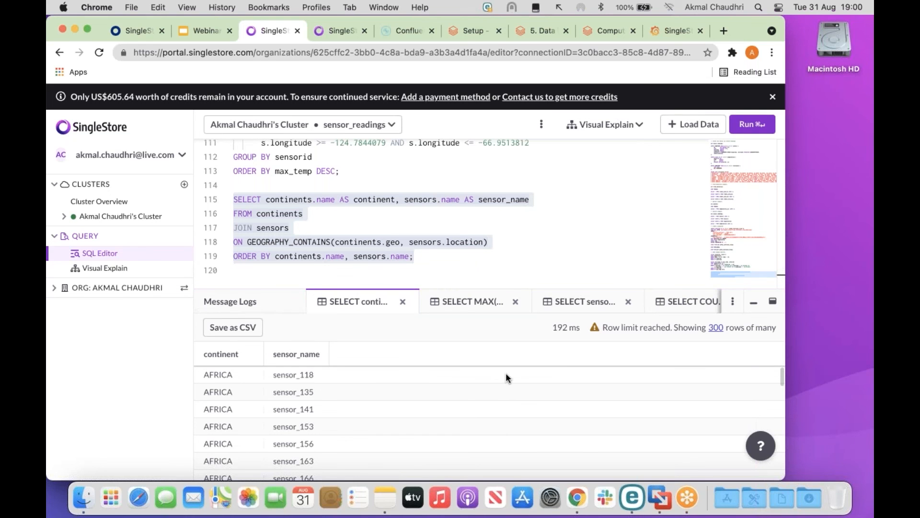
{"action": "left_click_drag", "start_coordinate": [511, 288], "coordinate": [518, 226]}
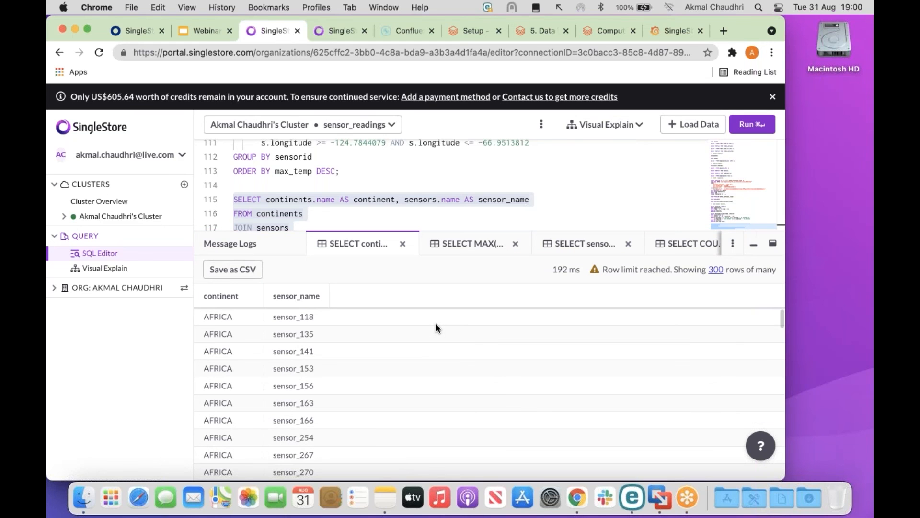
{"action": "scroll", "coordinate": [436, 327], "scroll_direction": "down", "scroll_amount": 5}
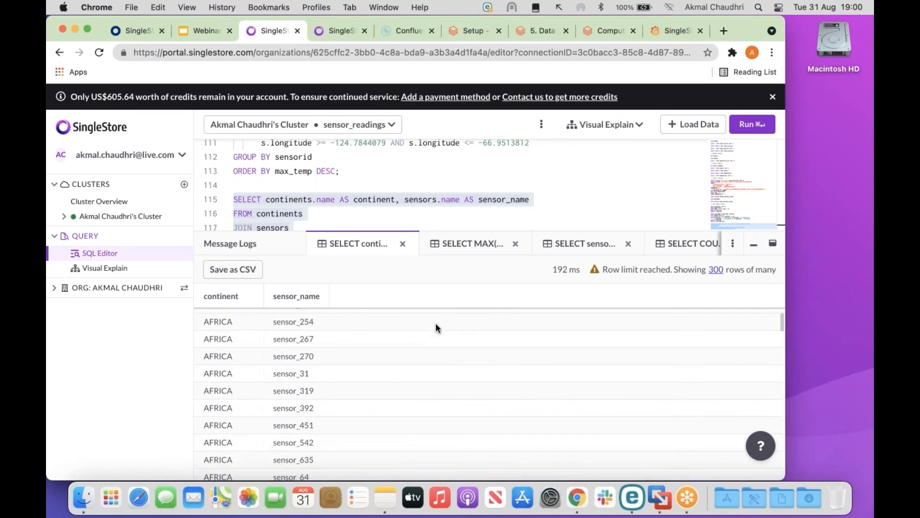
{"action": "scroll", "coordinate": [435, 328], "scroll_direction": "down", "scroll_amount": 10}
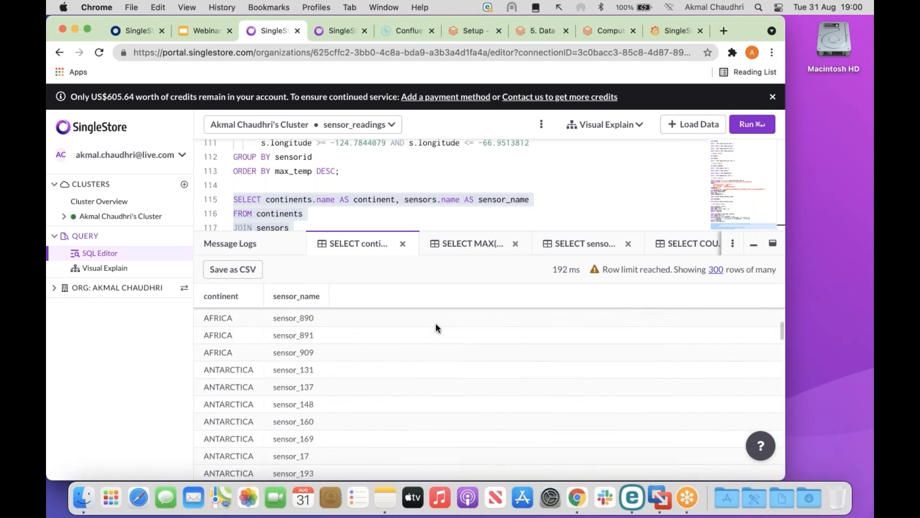
{"action": "scroll", "coordinate": [435, 328], "scroll_direction": "down", "scroll_amount": 8}
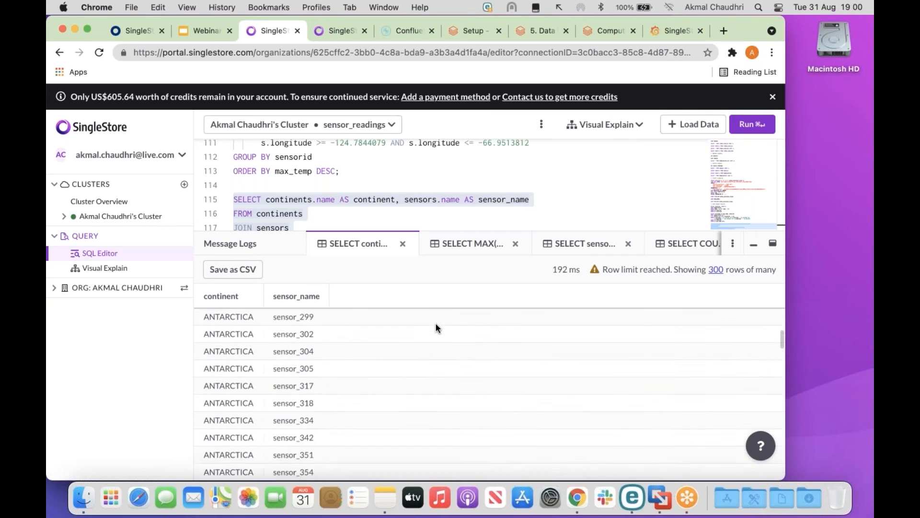
Raise the SQL Editor Settings result row limit from 300 to 3000 and save.
{"action": "left_click", "coordinate": [716, 269]}
{"action": "left_click", "coordinate": [384, 258]}
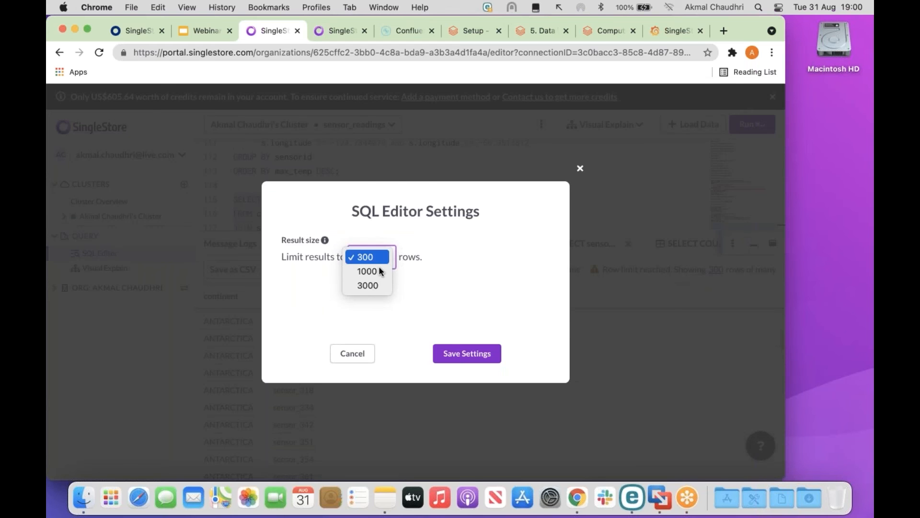
{"action": "left_click", "coordinate": [377, 286]}
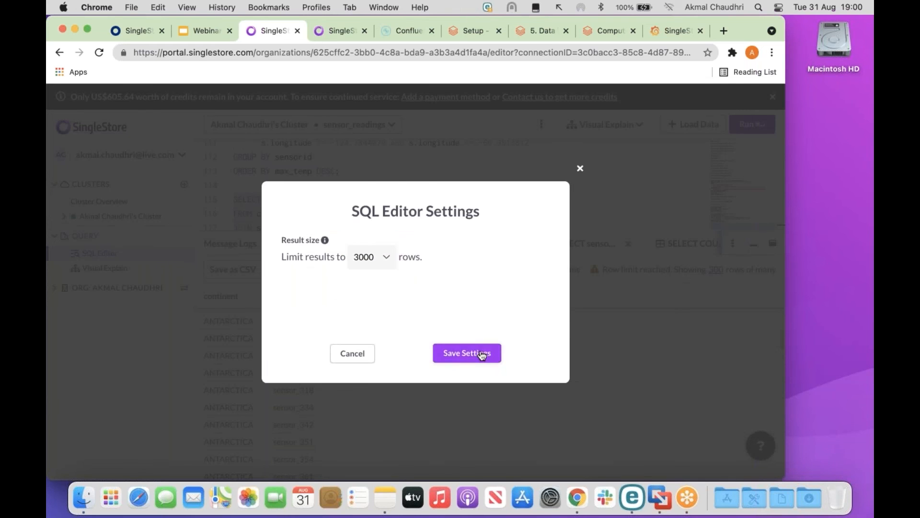
{"action": "left_click", "coordinate": [481, 353]}
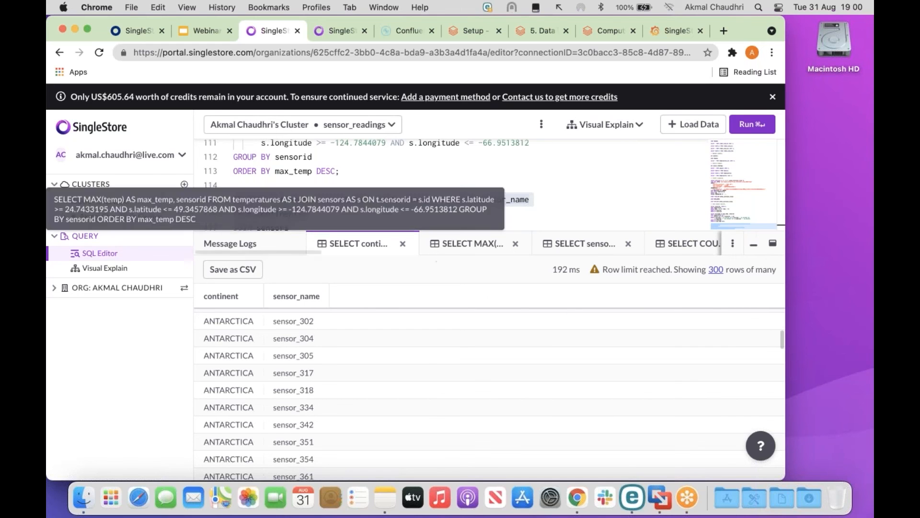
Rerun the continents-to-sensors query, now returning all 432 rows in 100 ms.
{"action": "left_click_drag", "start_coordinate": [434, 254], "coordinate": [433, 310]}
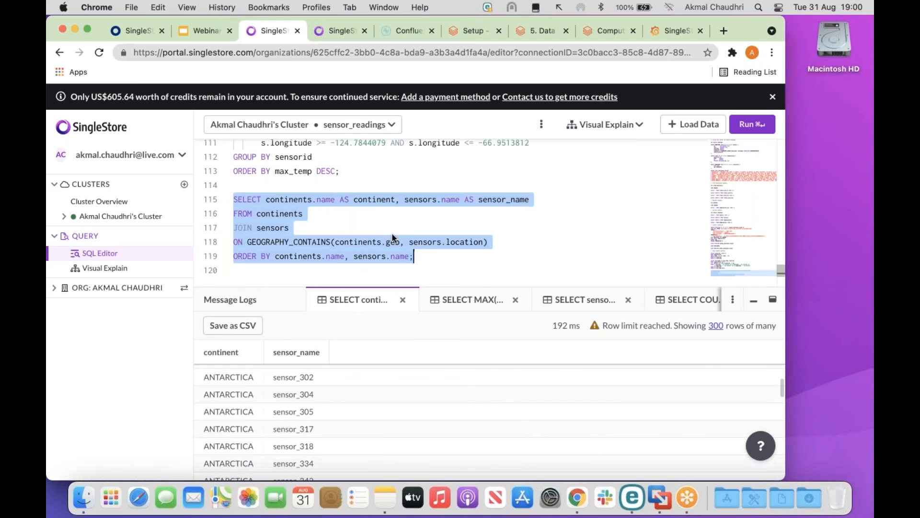
{"action": "left_click", "coordinate": [756, 126]}
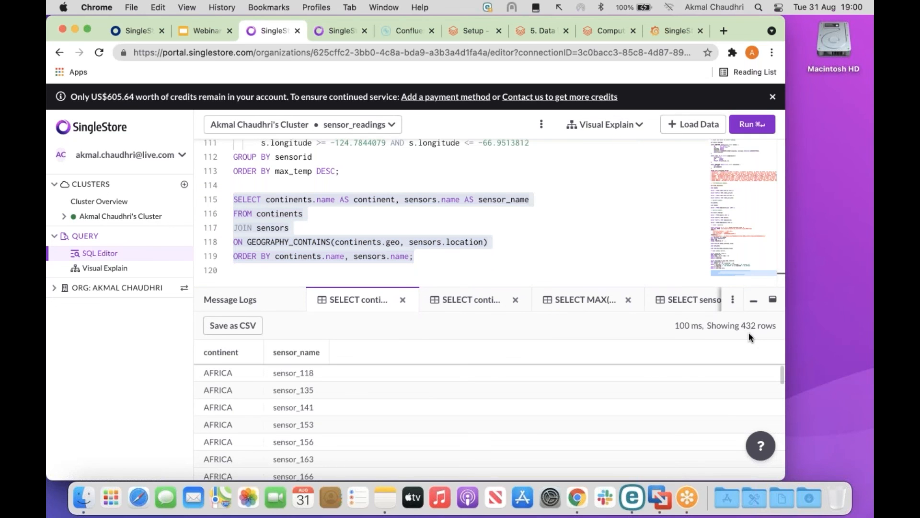
{"action": "left_click_drag", "start_coordinate": [641, 380], "coordinate": [743, 329]}
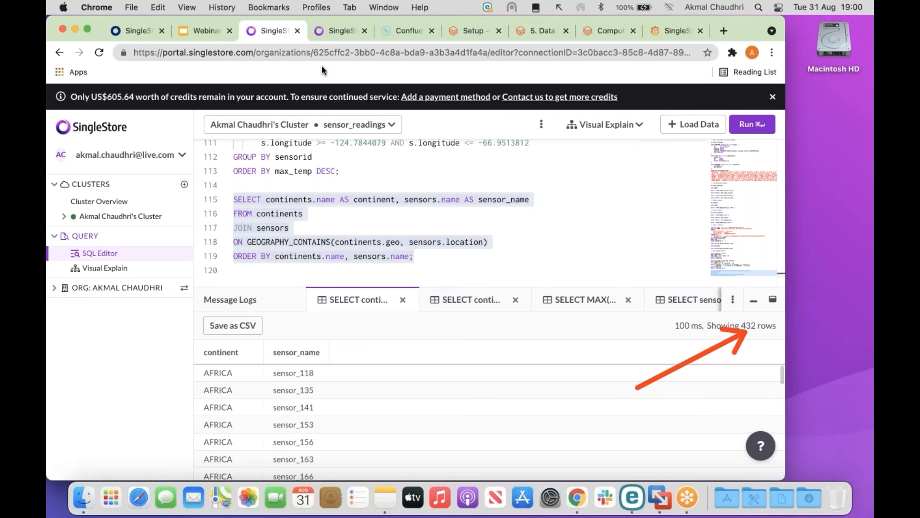
Show slide 22 'Easy to Manage and Tune', then bring up the Grafana STATUS and VARIABLES dashboard.
{"action": "left_click", "coordinate": [337, 30]}
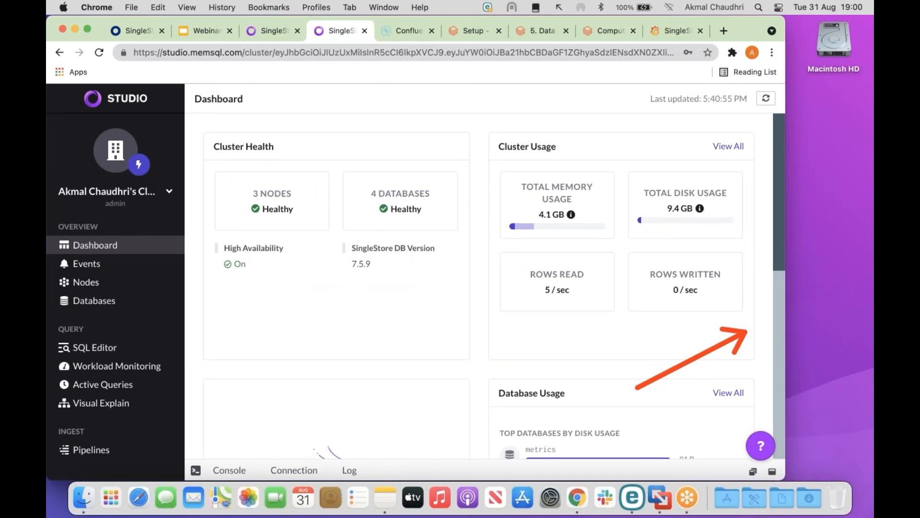
{"action": "left_click", "coordinate": [192, 30]}
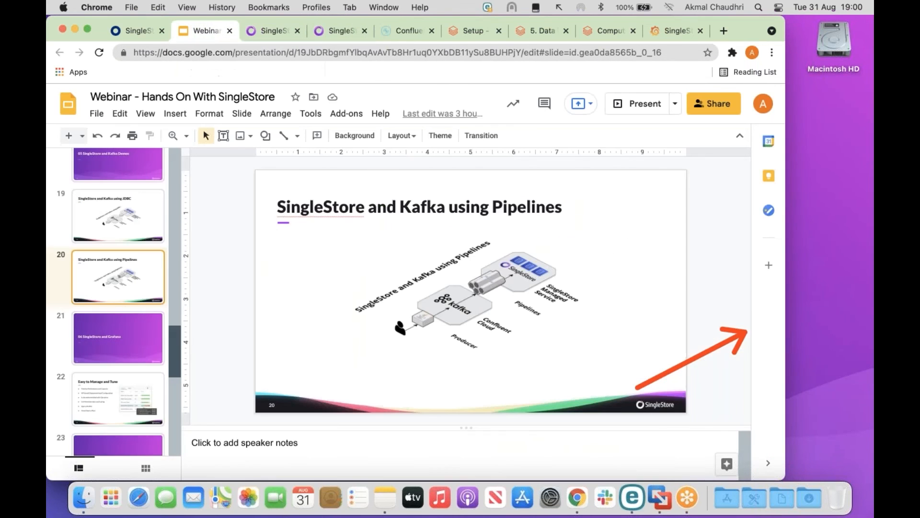
{"action": "scroll", "coordinate": [124, 288], "scroll_direction": "down", "scroll_amount": 5}
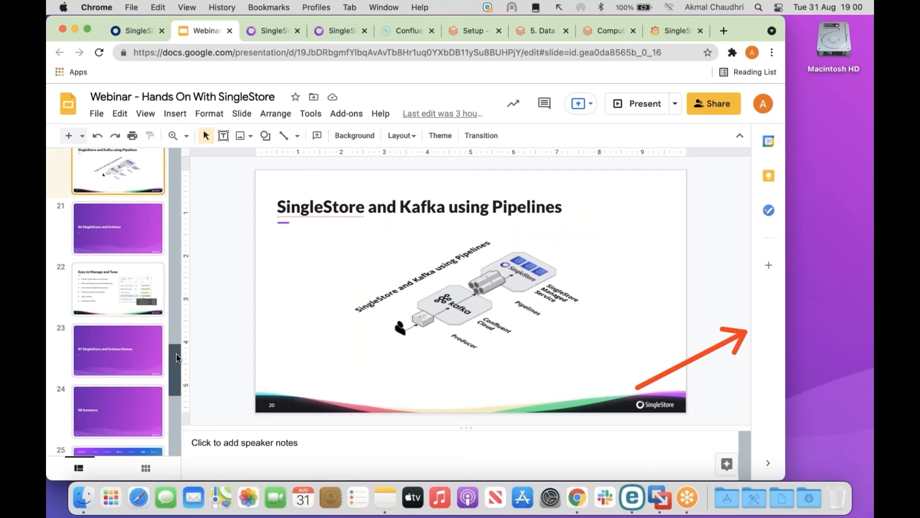
{"action": "left_click", "coordinate": [123, 287]}
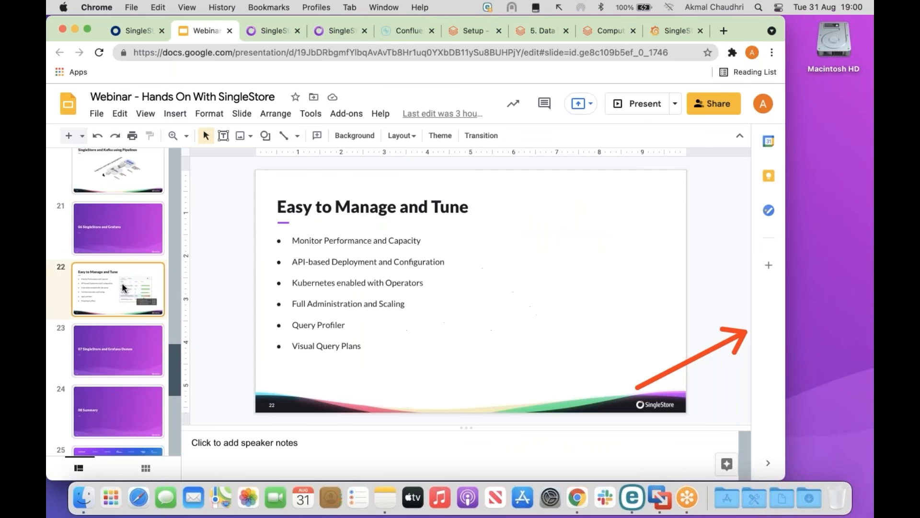
{"action": "left_click", "coordinate": [674, 32]}
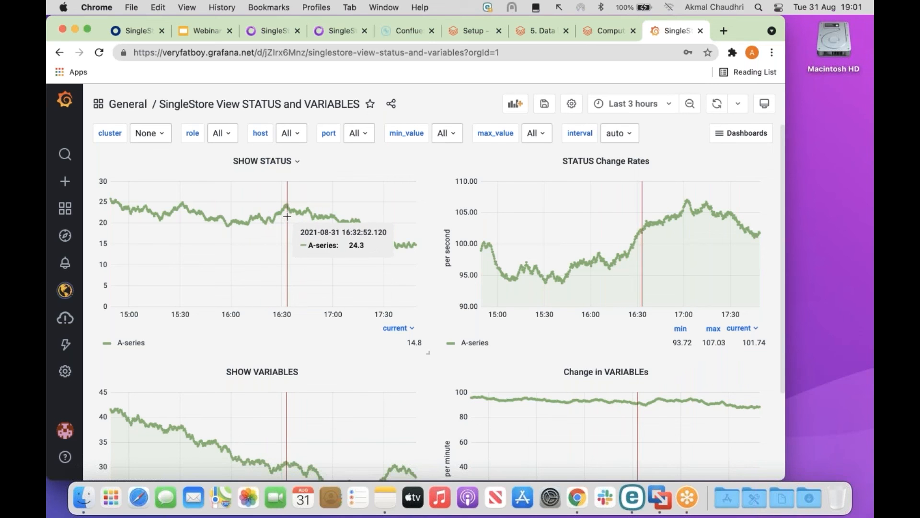
{"action": "left_click", "coordinate": [332, 30]}
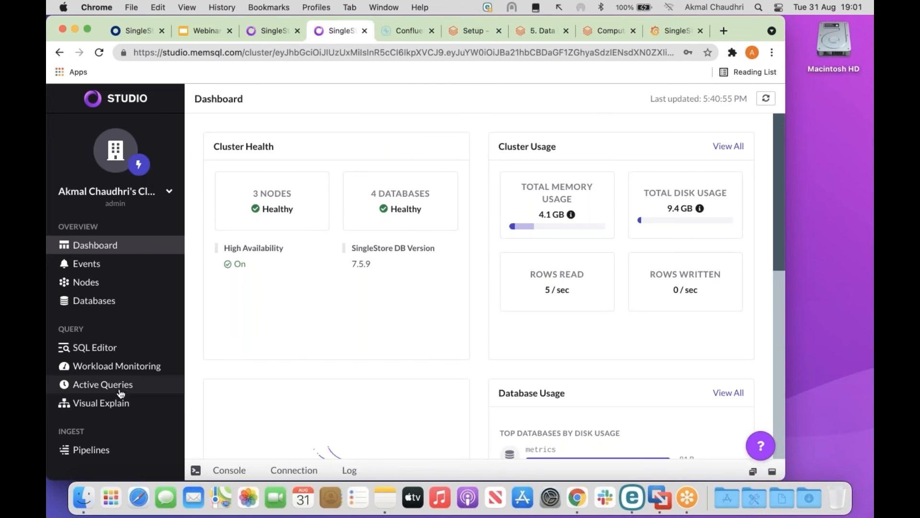
{"action": "left_click", "coordinate": [125, 370]}
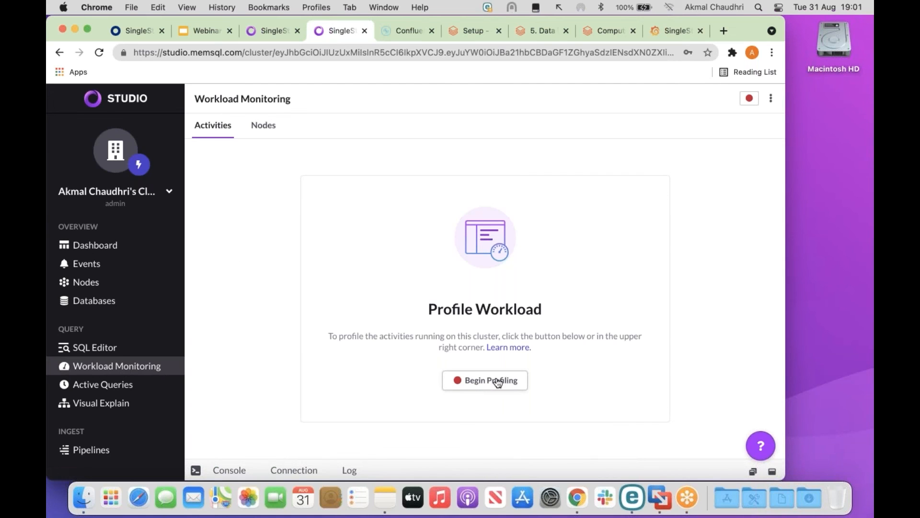
{"action": "left_click", "coordinate": [115, 387]}
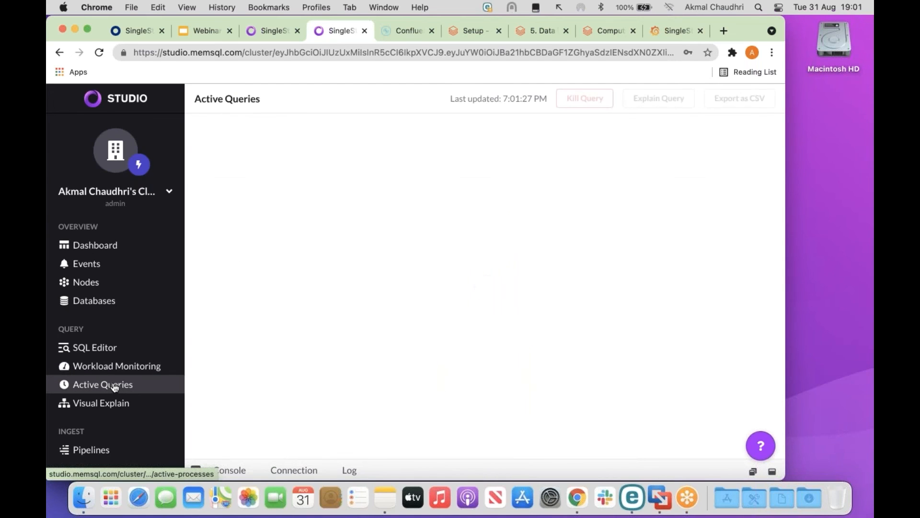
{"action": "left_click", "coordinate": [113, 406]}
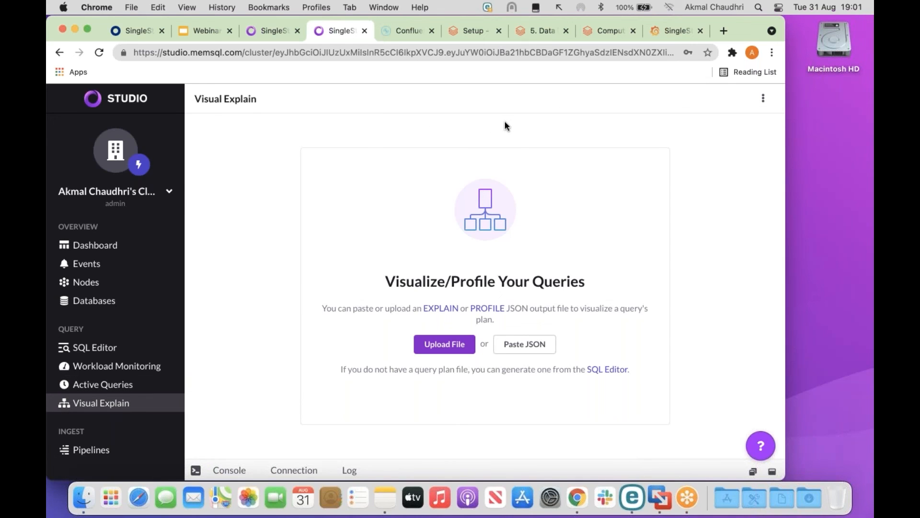
{"action": "left_click", "coordinate": [671, 29]}
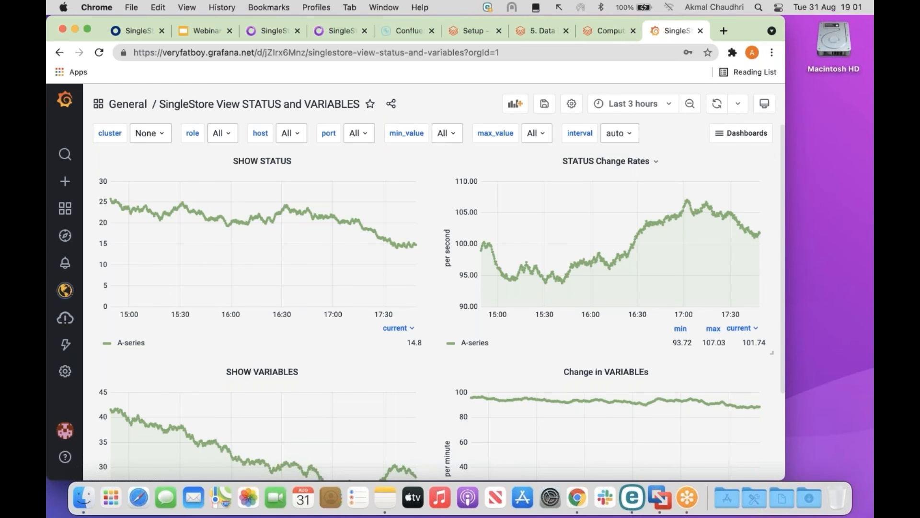
Leave the STATUS and VARIABLES dashboard and open the Memory Usage dashboard.
{"action": "scroll", "coordinate": [619, 249], "scroll_direction": "down", "scroll_amount": 3}
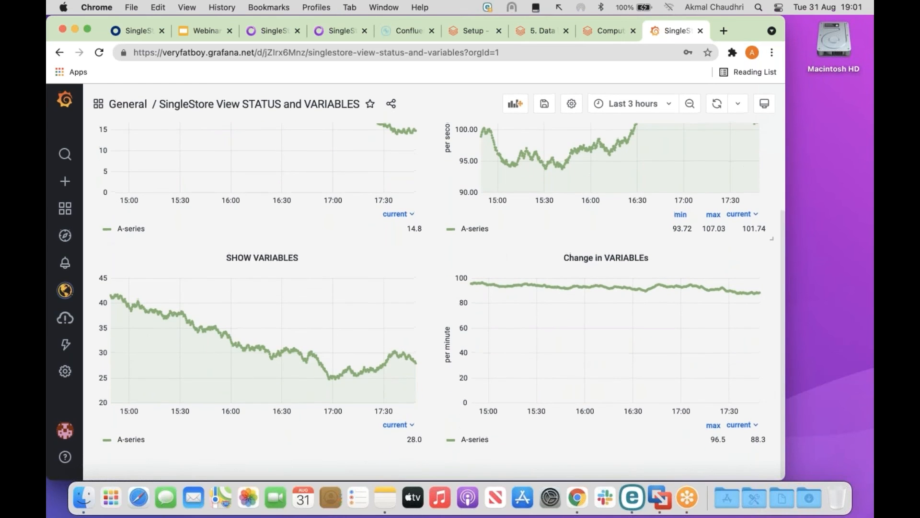
{"action": "scroll", "coordinate": [618, 250], "scroll_direction": "up", "scroll_amount": 3}
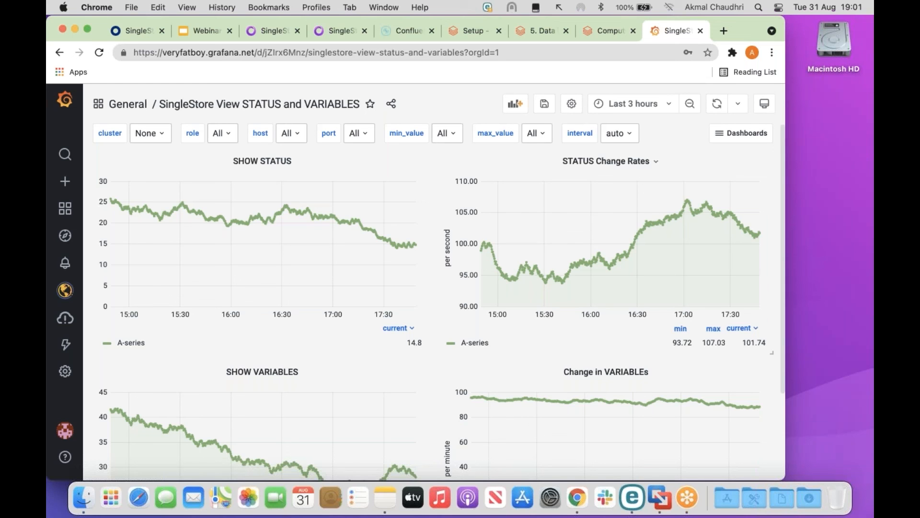
{"action": "left_click", "coordinate": [59, 53]}
{"action": "scroll", "coordinate": [431, 282], "scroll_direction": "down", "scroll_amount": 10}
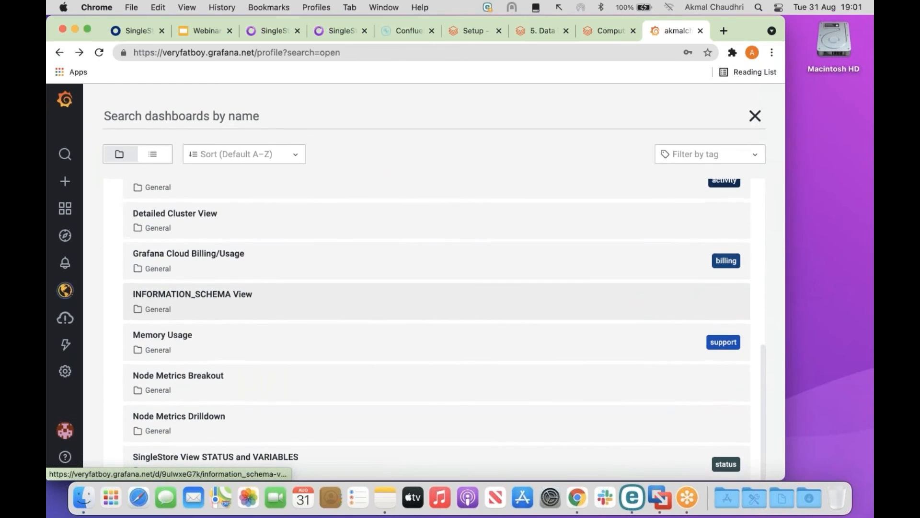
{"action": "left_click", "coordinate": [224, 337]}
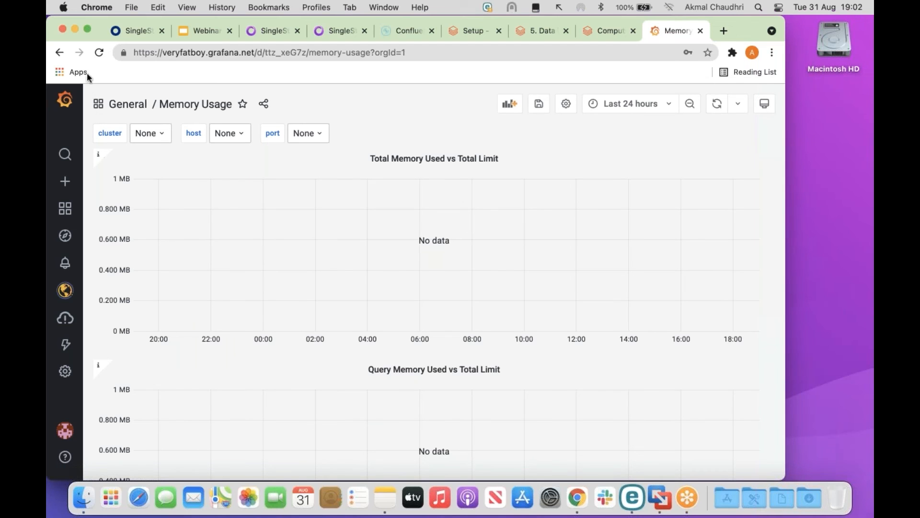
Open the Active Session History dashboard, then return to the Grafana dashboard list.
{"action": "left_click", "coordinate": [60, 53]}
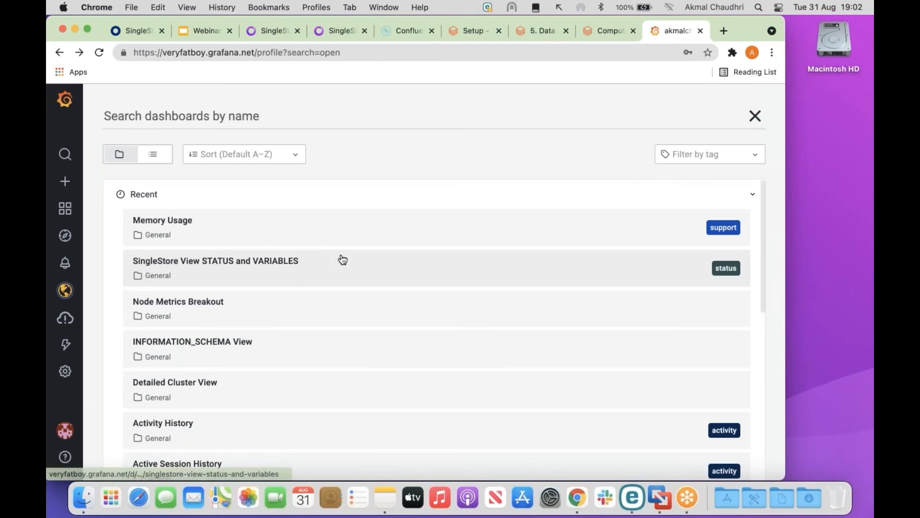
{"action": "scroll", "coordinate": [341, 261], "scroll_direction": "down", "scroll_amount": 5}
{"action": "scroll", "coordinate": [342, 259], "scroll_direction": "down", "scroll_amount": 2}
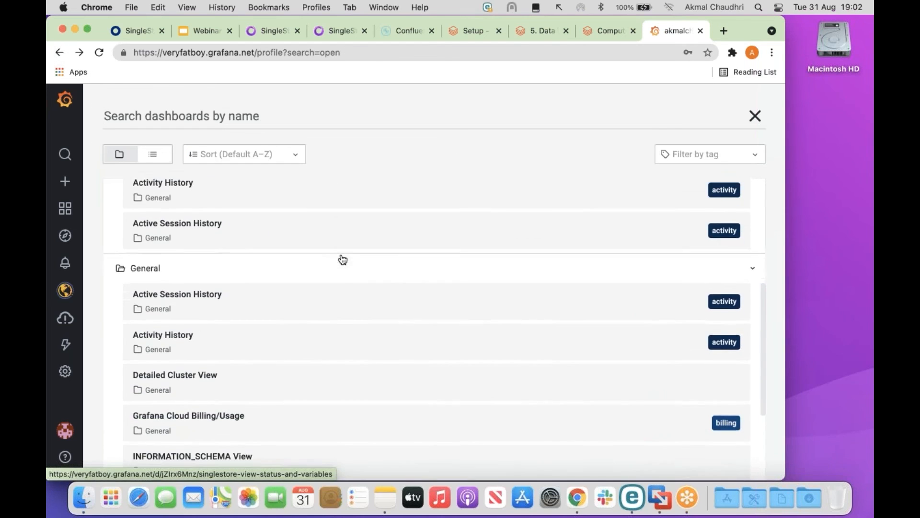
{"action": "scroll", "coordinate": [342, 260], "scroll_direction": "up", "scroll_amount": 1}
{"action": "left_click", "coordinate": [317, 254]}
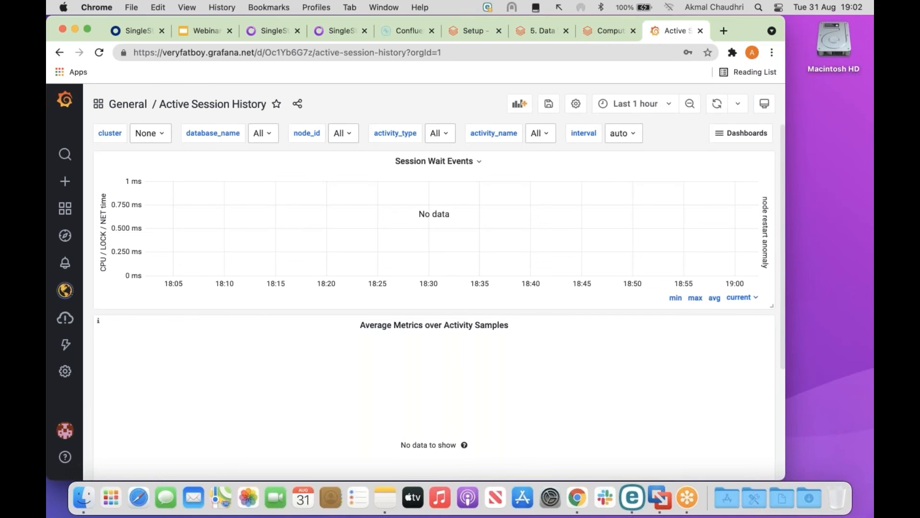
{"action": "left_click", "coordinate": [60, 52]}
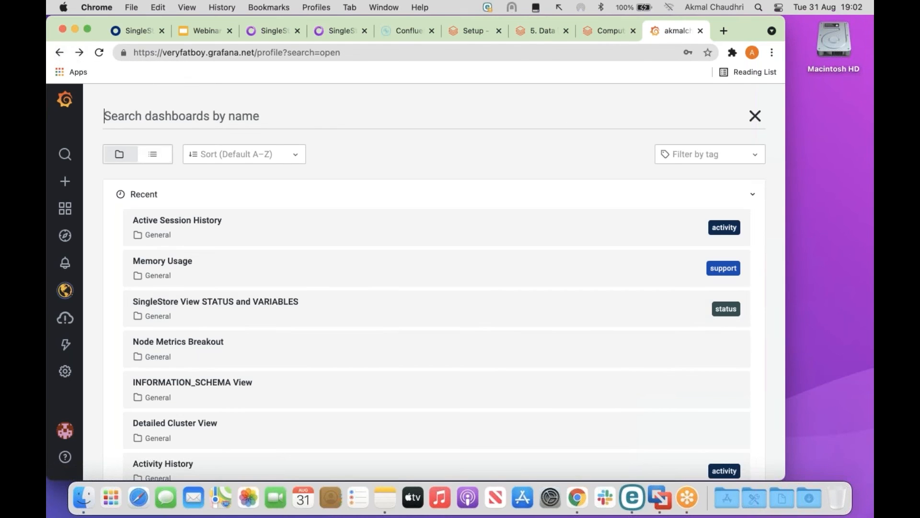